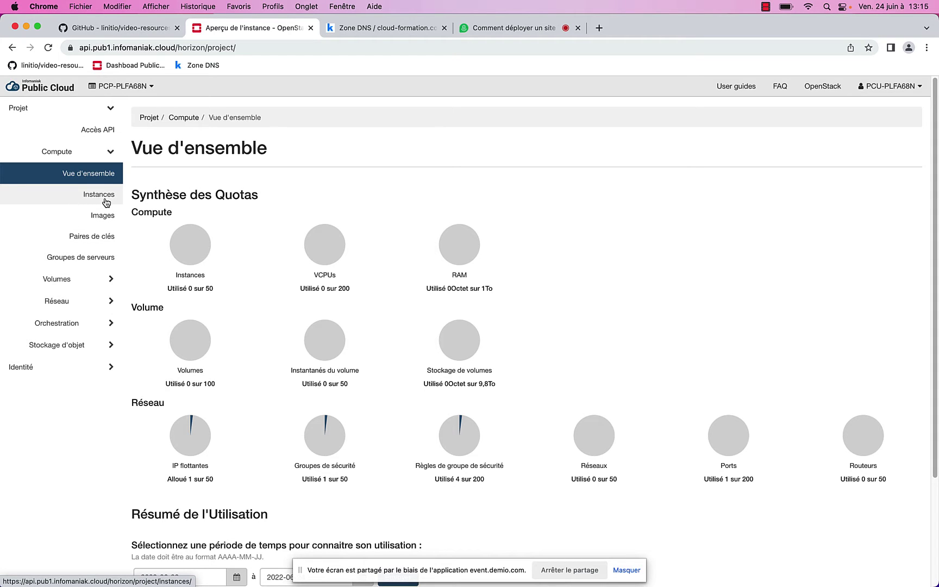
# Review the Instances list and scroll through the available OS images
pyautogui.click(106, 203)
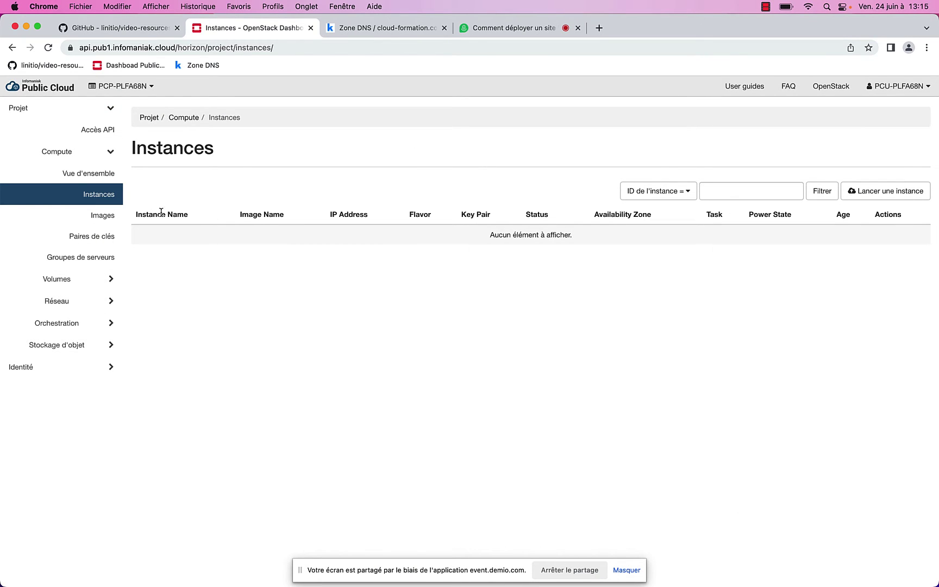
pyautogui.click(96, 216)
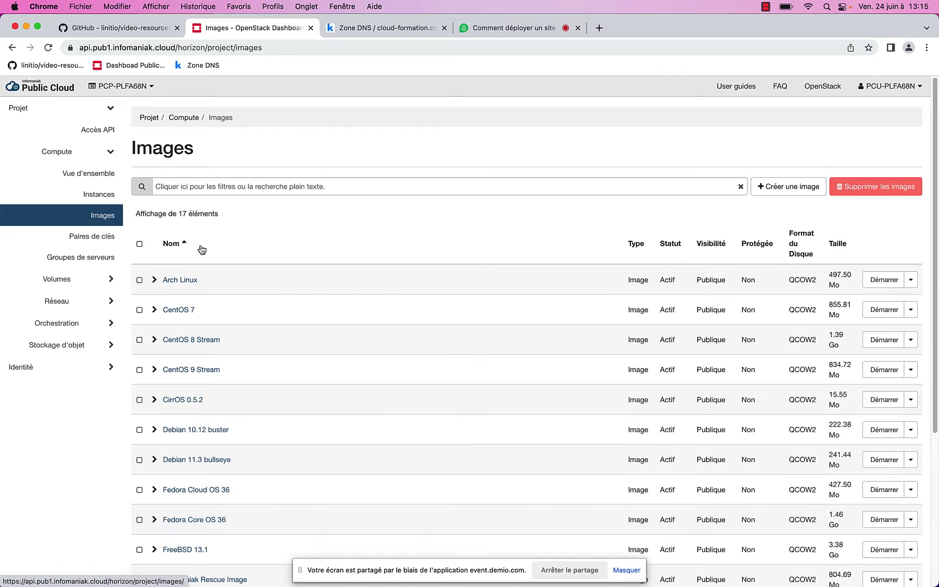
pyautogui.scroll(-3, 228, 212)
pyautogui.scroll(-2, 232, 204)
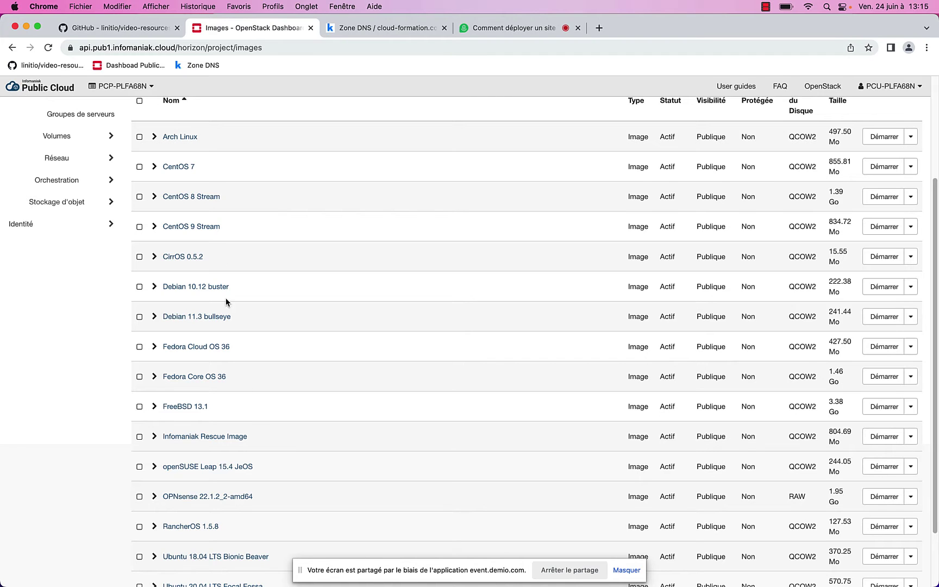
pyautogui.scroll(1, 193, 253)
pyautogui.scroll(2, 192, 250)
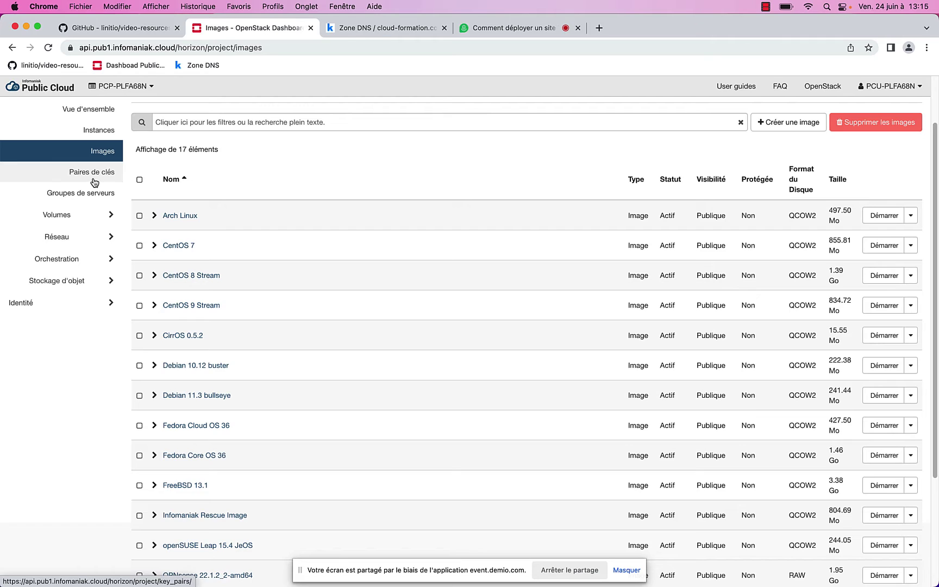
# Check the Key Pairs and empty Server Groups pages, and expand the Volumes section
pyautogui.click(93, 183)
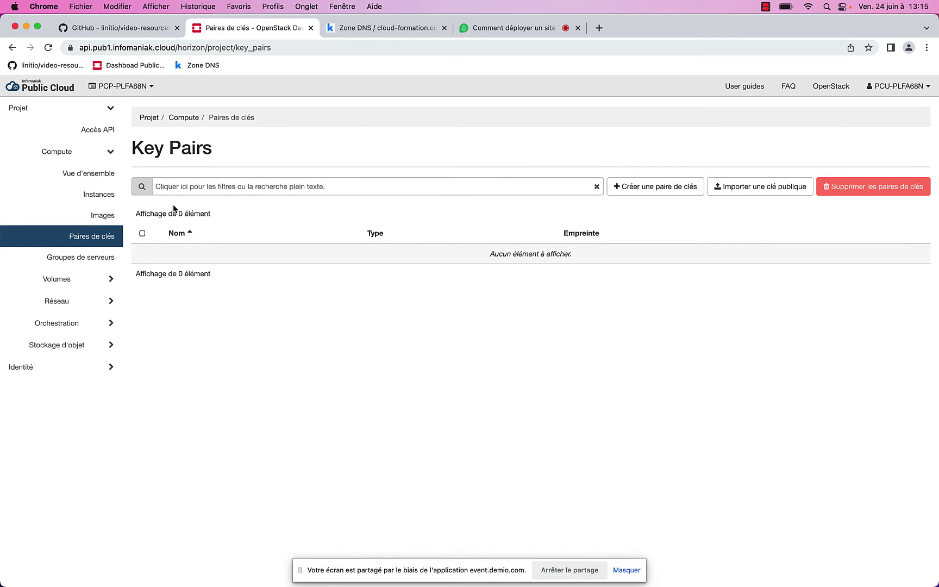
pyautogui.click(75, 260)
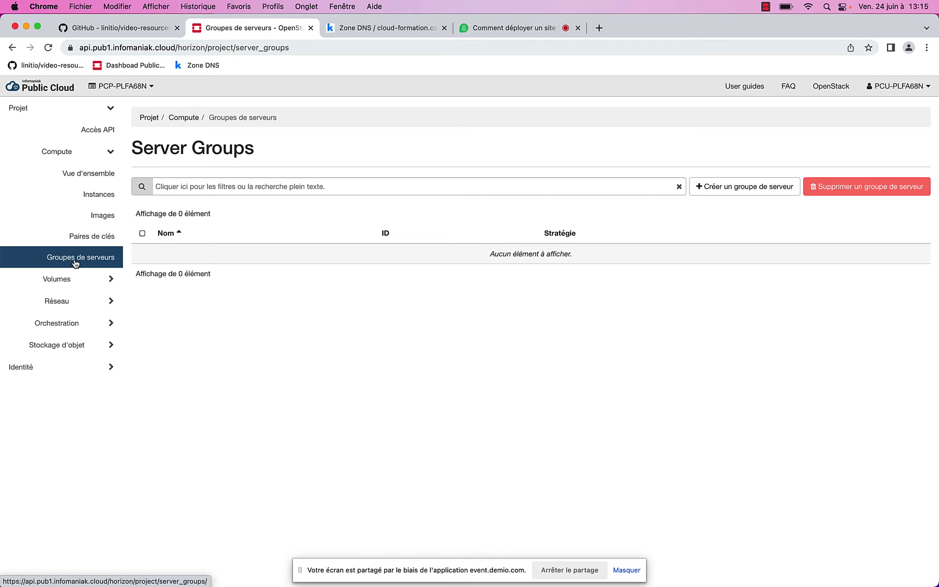
pyautogui.click(73, 279)
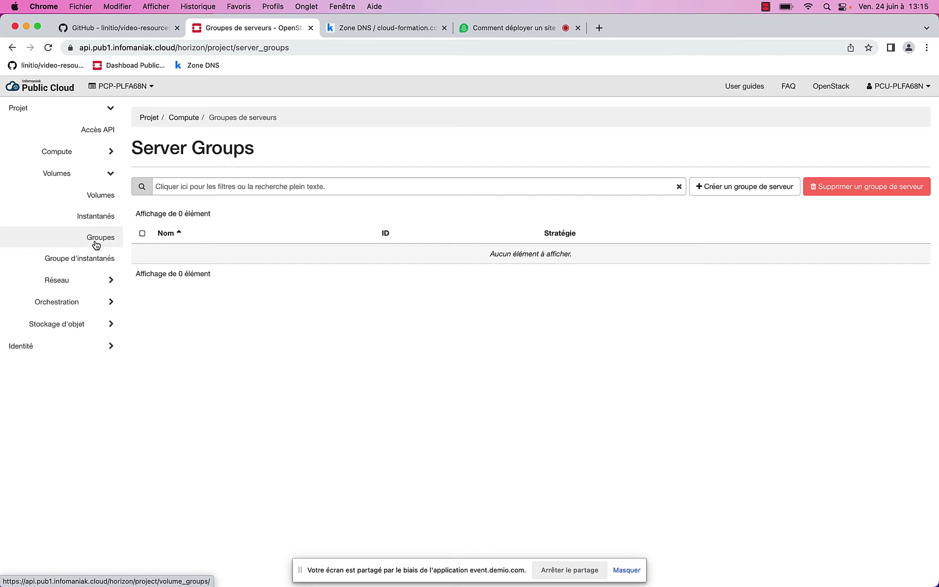
# Browse the network topology and networks list, then the empty object storage Containers page
pyautogui.click(89, 282)
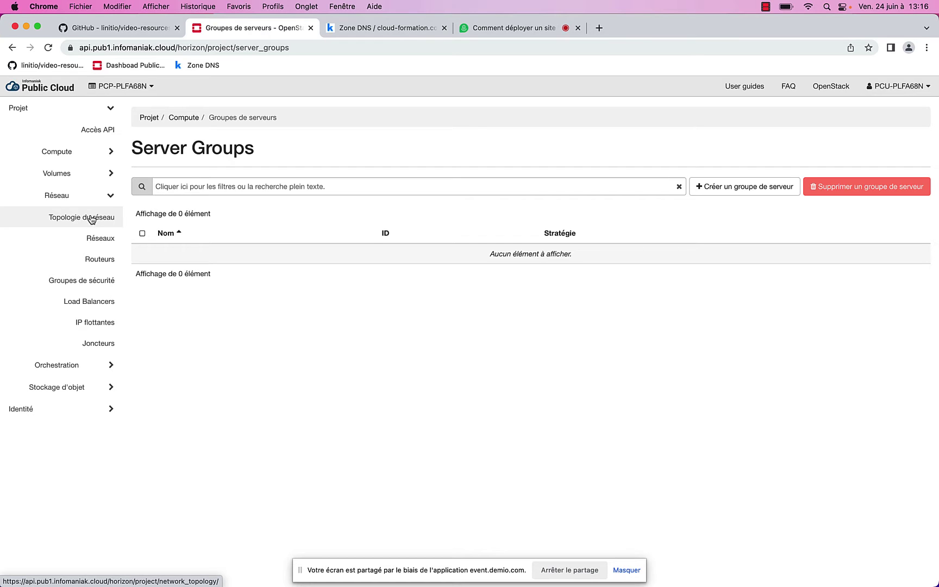
pyautogui.click(91, 218)
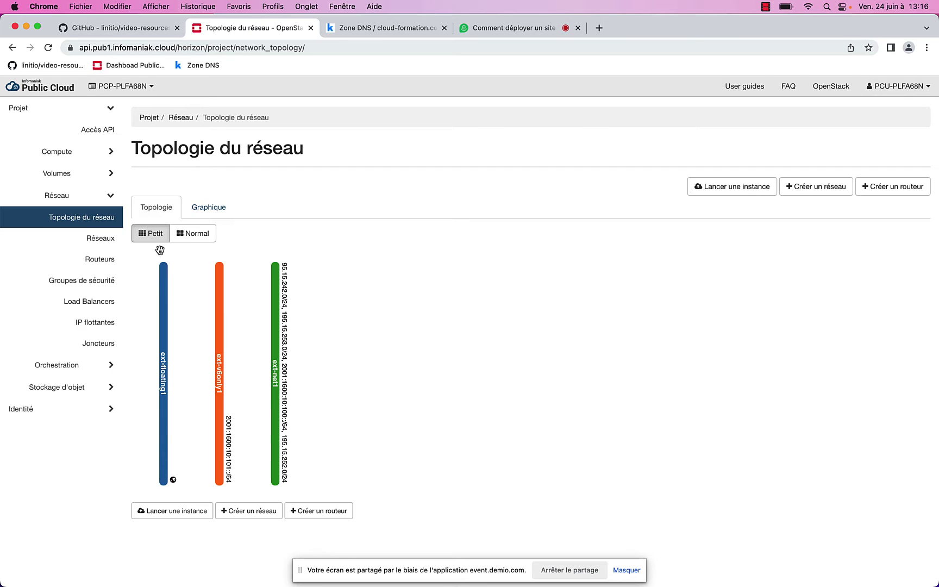
pyautogui.click(101, 240)
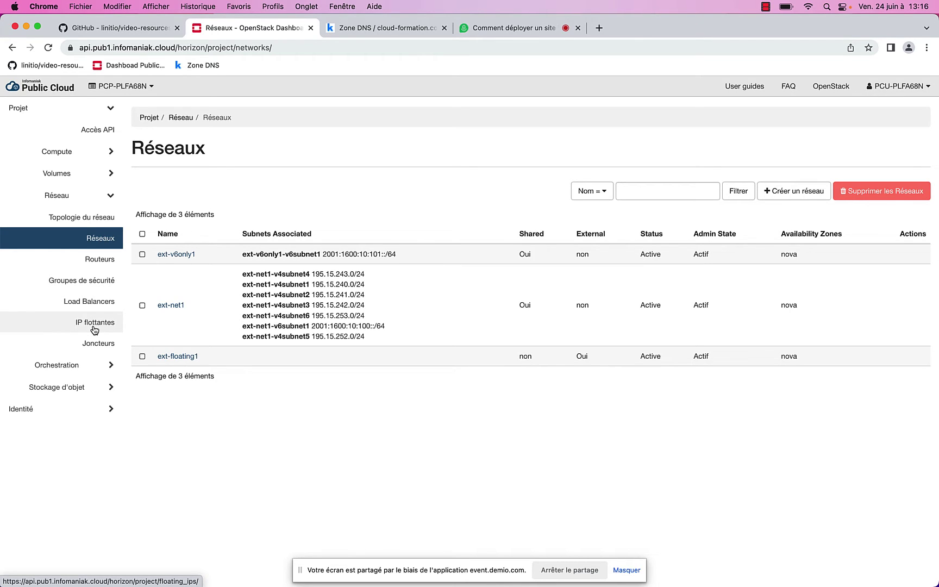
pyautogui.click(82, 364)
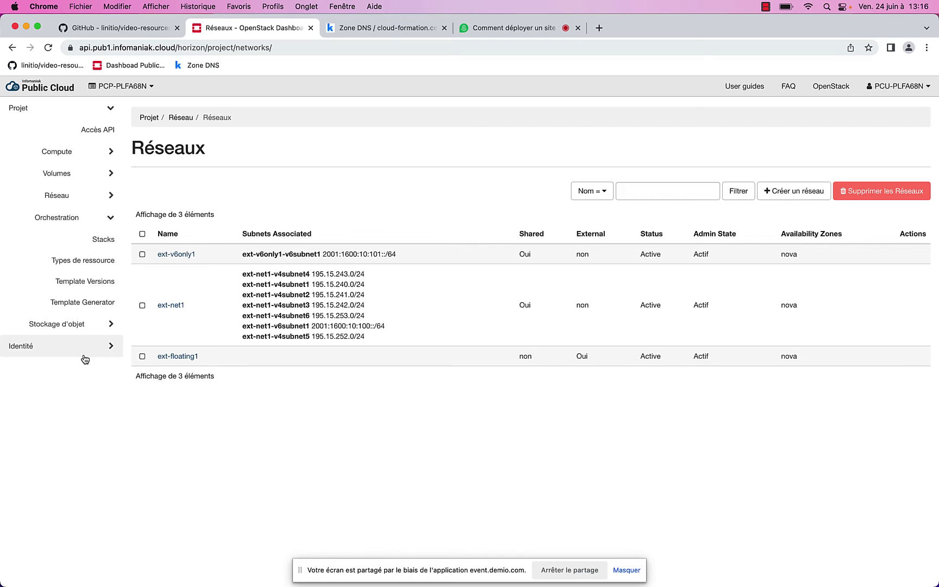
pyautogui.click(84, 324)
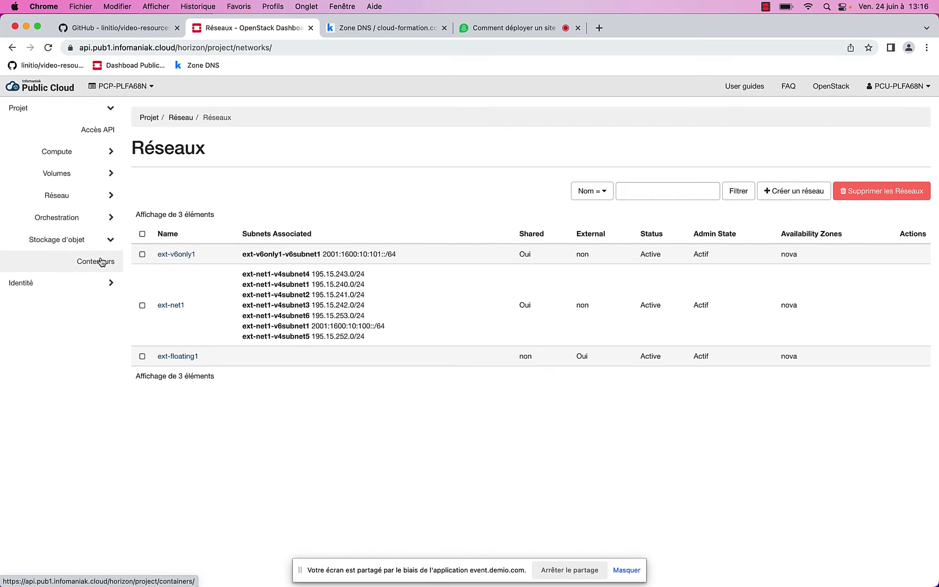
pyautogui.click(100, 261)
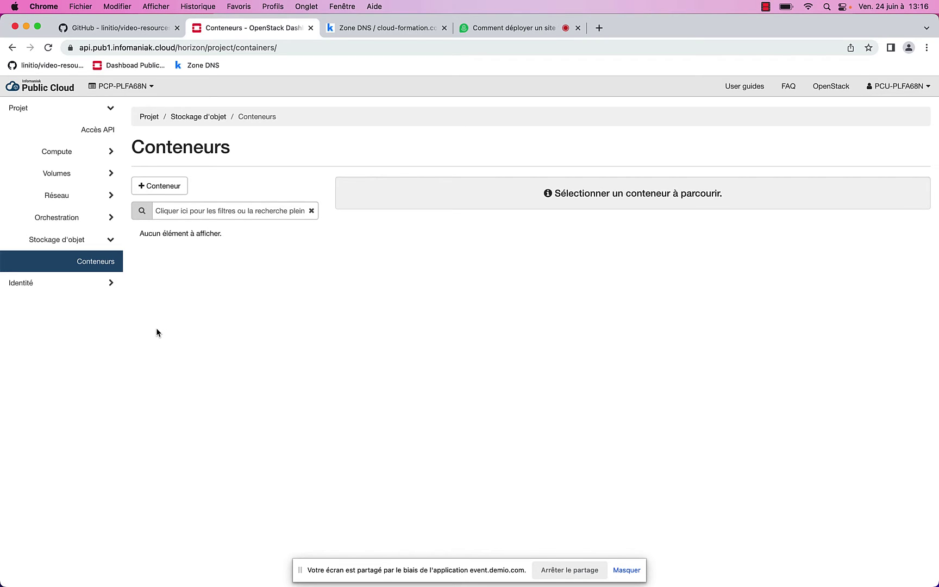
# Review the Identity section's Projects, Users and Application Credentials pages
pyautogui.click(87, 287)
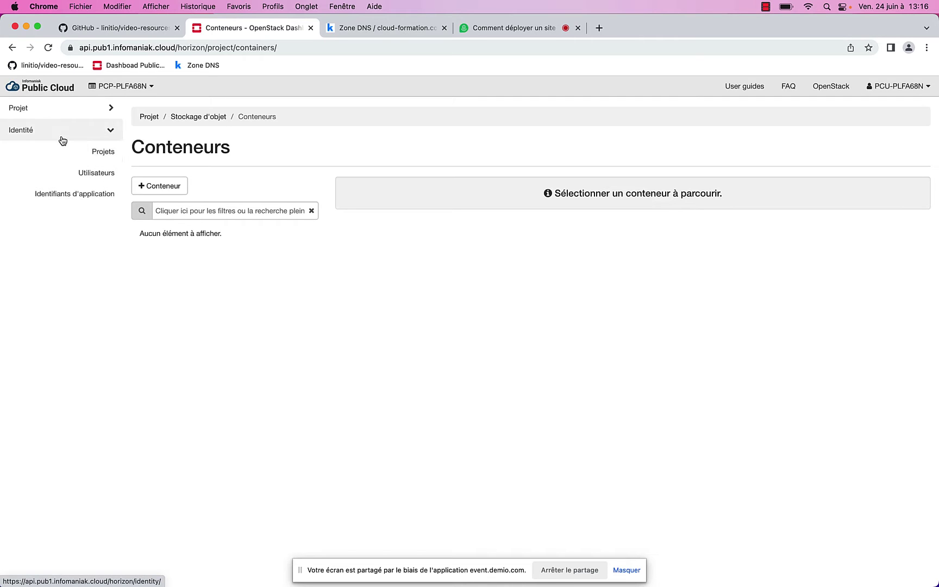
pyautogui.click(97, 154)
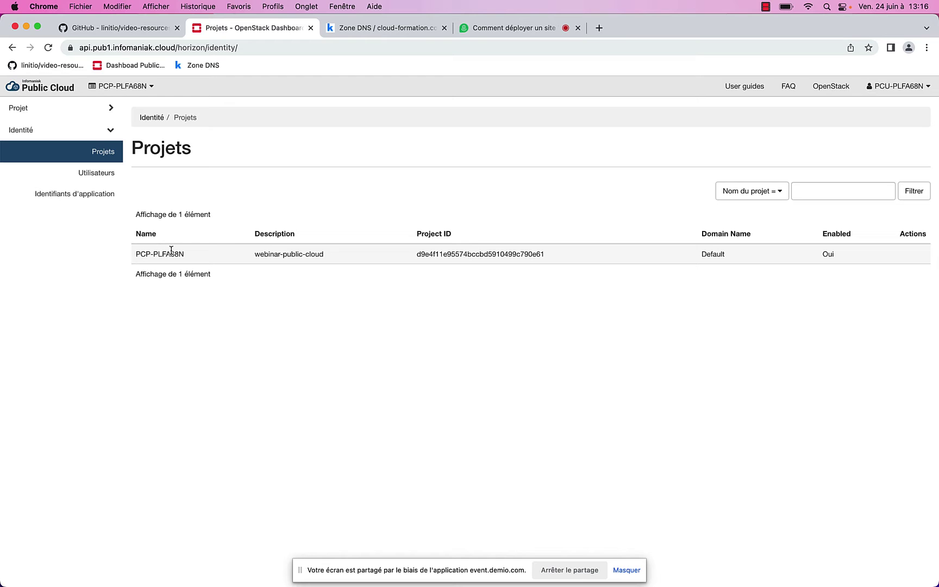
pyautogui.click(106, 174)
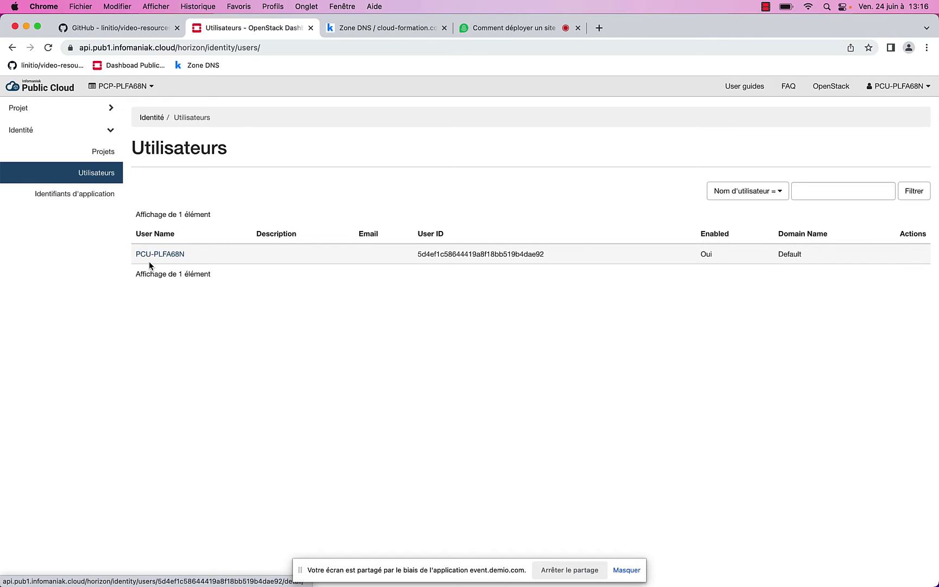
pyautogui.click(87, 199)
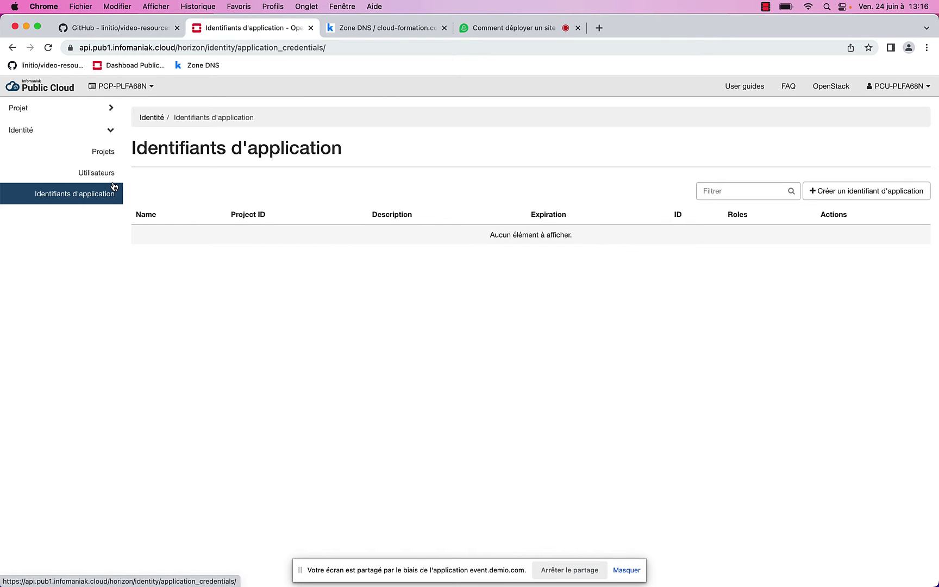
# Return to Project > Network and show the topology with its three external networks
pyautogui.click(76, 118)
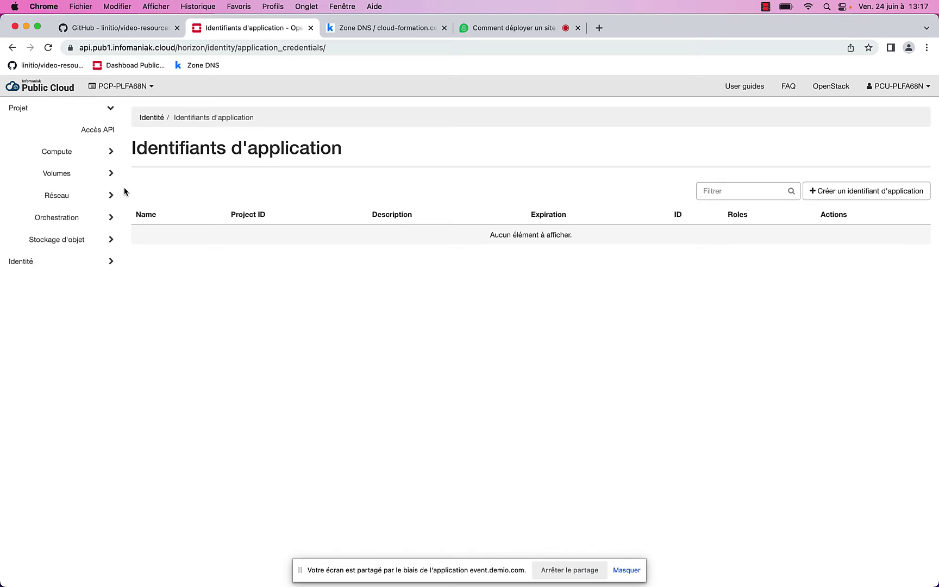
pyautogui.click(90, 196)
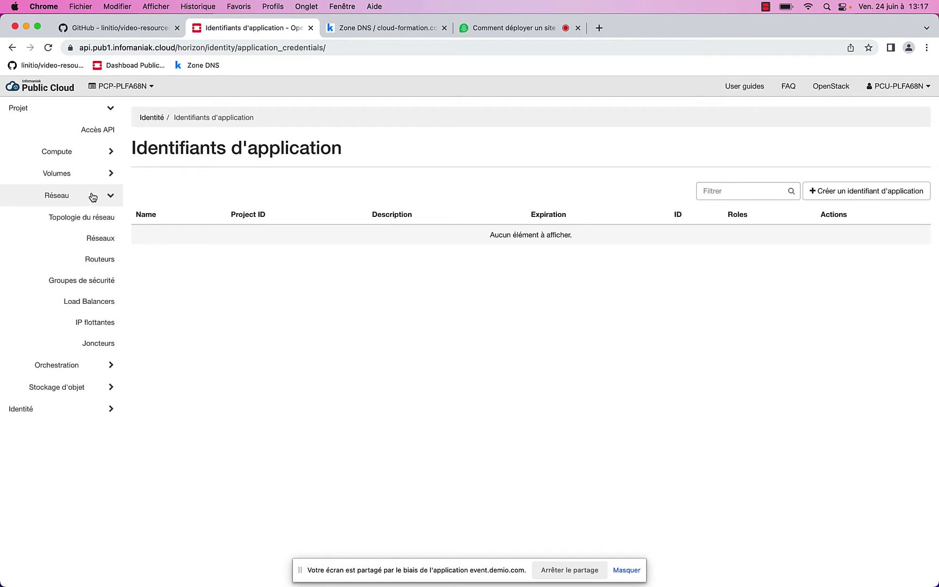
pyautogui.click(92, 217)
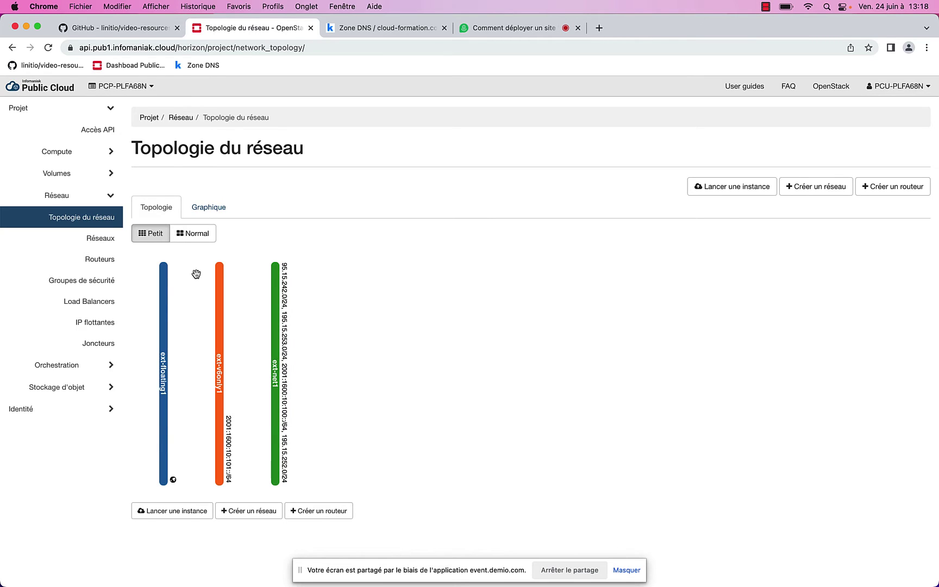
# Start a new network named demo-network with a subnet named fronnt-network
pyautogui.click(103, 243)
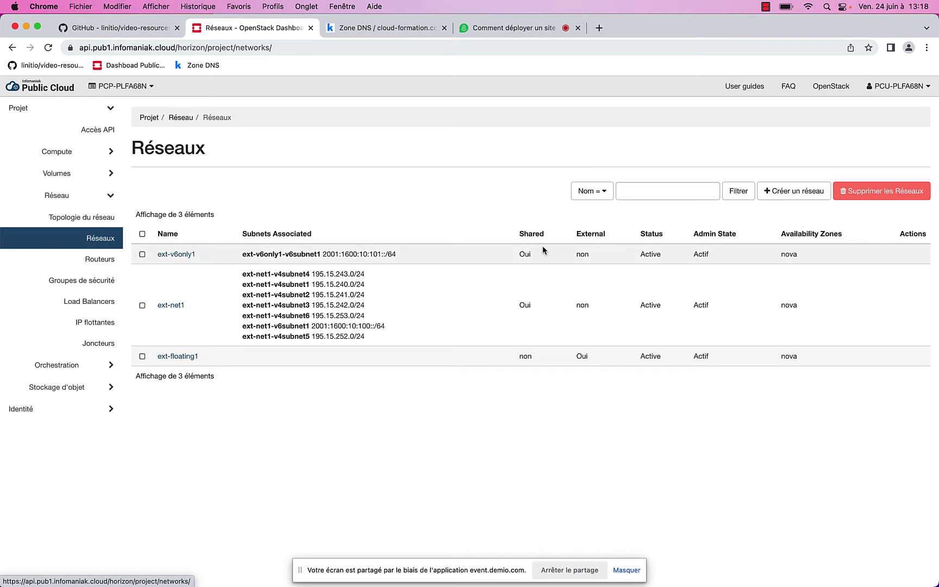
pyautogui.click(782, 198)
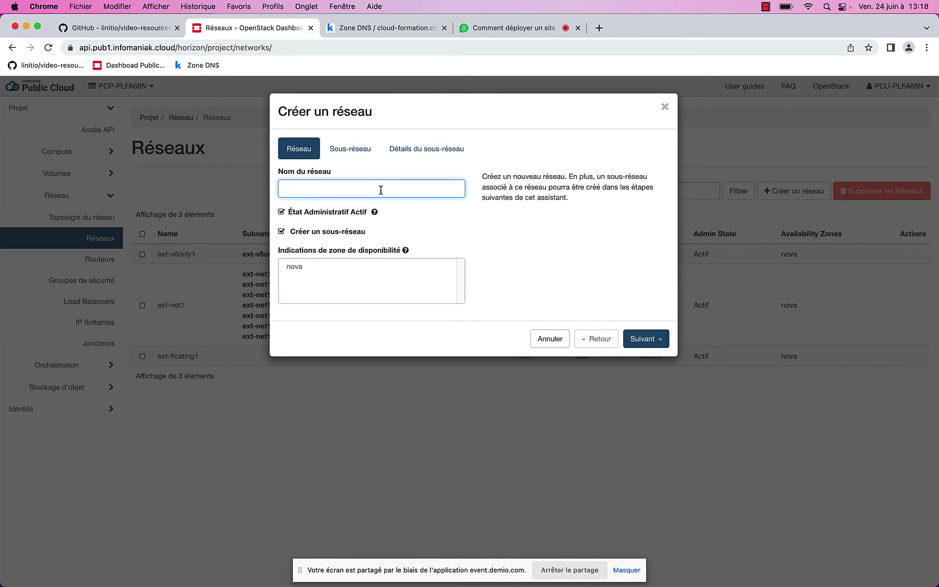
pyautogui.write('demo-network')
pyautogui.click(364, 157)
pyautogui.click(354, 189)
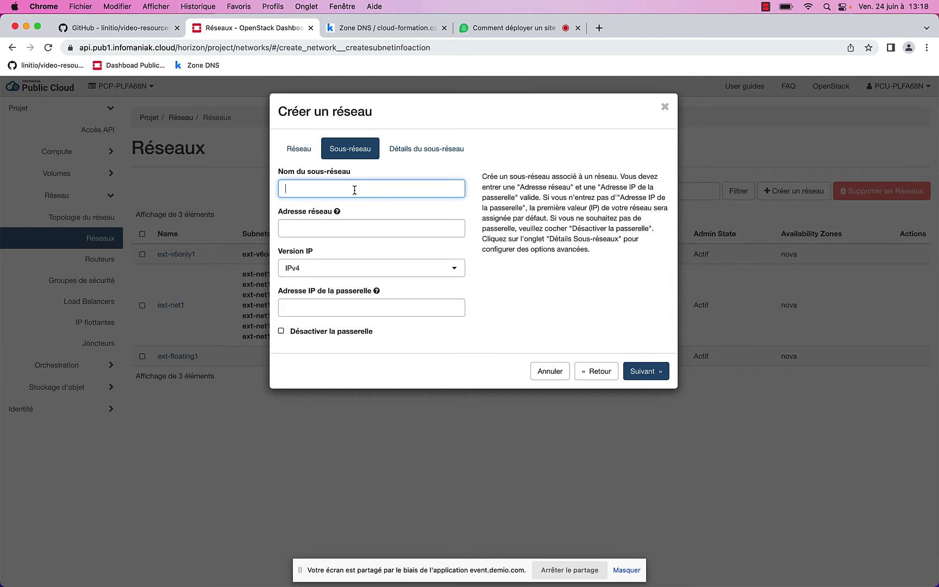
pyautogui.write('fronnt-network')
# Give the subnet address 10.0.0.0/24, gateway 10.0.0.1 and DNS 1.1.1.1, and create it
pyautogui.click(370, 235)
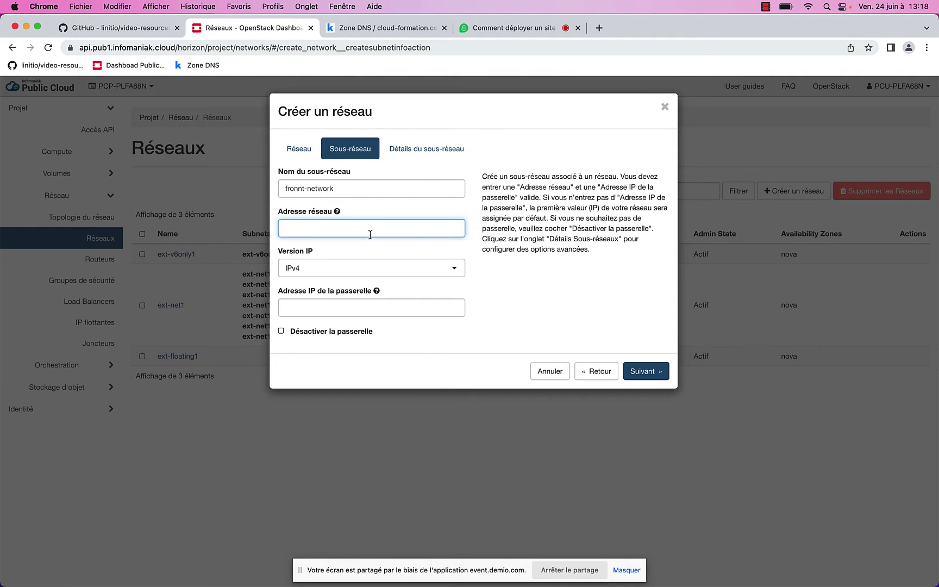
pyautogui.write('10.0.0.0/24')
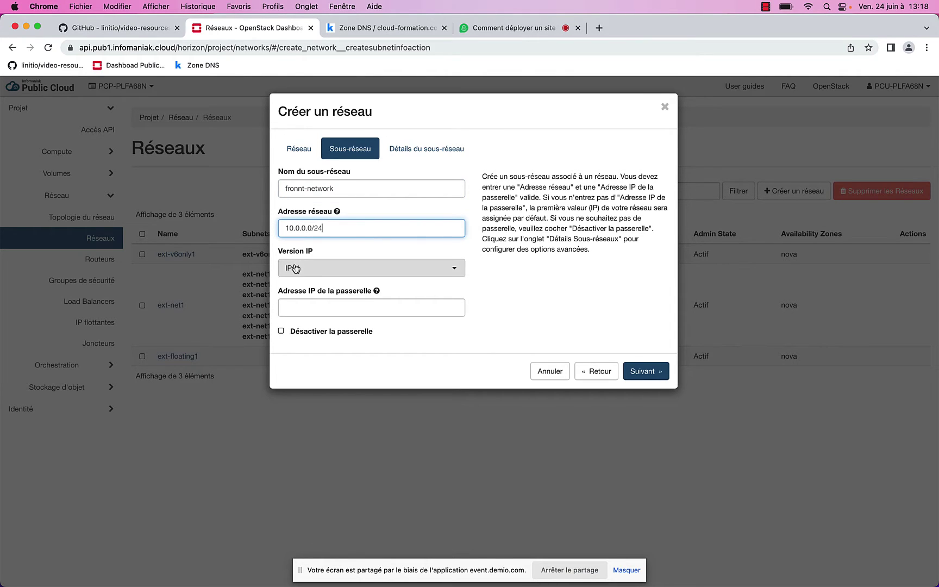
pyautogui.click(305, 309)
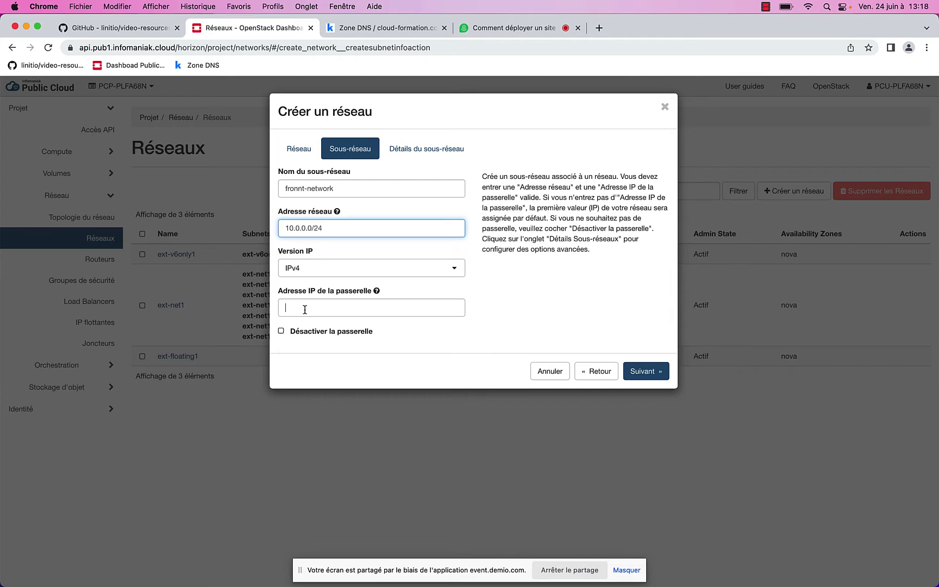
pyautogui.write('10.')
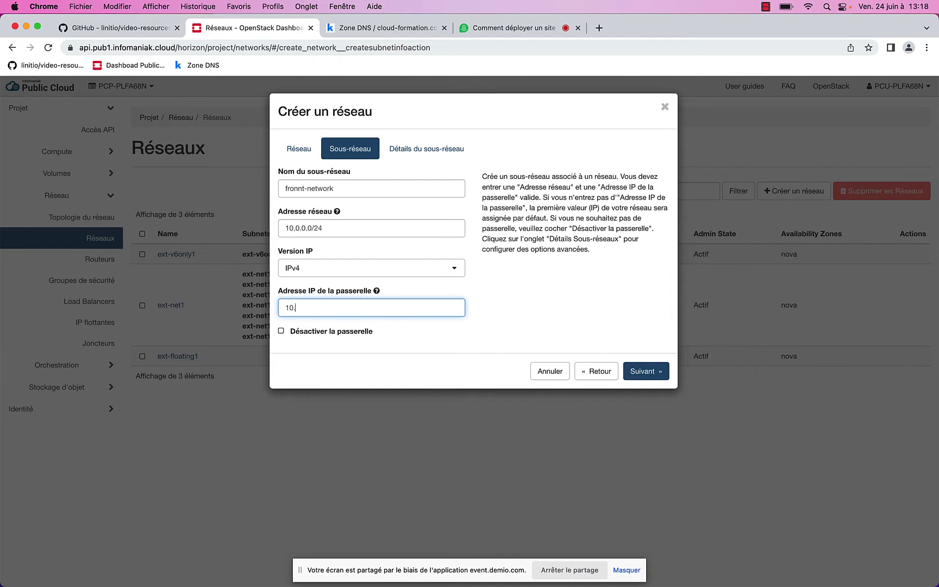
pyautogui.write('0.0.1')
pyautogui.click(427, 148)
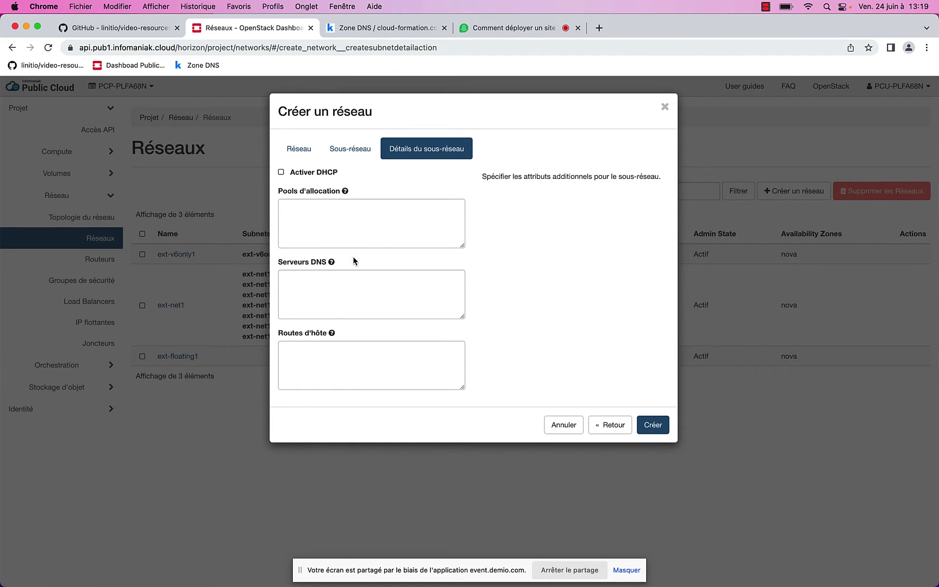
pyautogui.click(339, 287)
pyautogui.write('1.1.1.1')
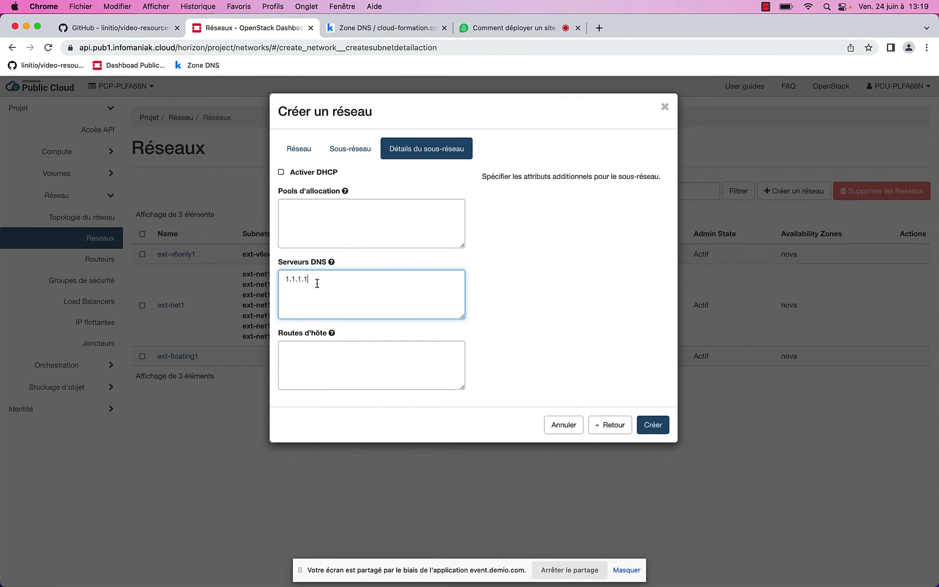
pyautogui.click(663, 427)
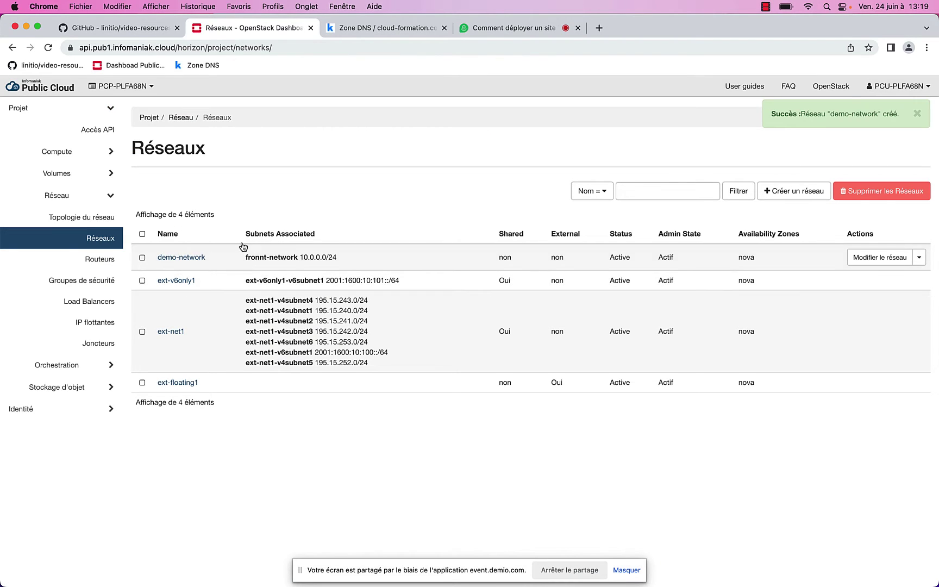
# Start a new demo-network subnet named data-network with address 10.1.0.0/24
pyautogui.click(198, 259)
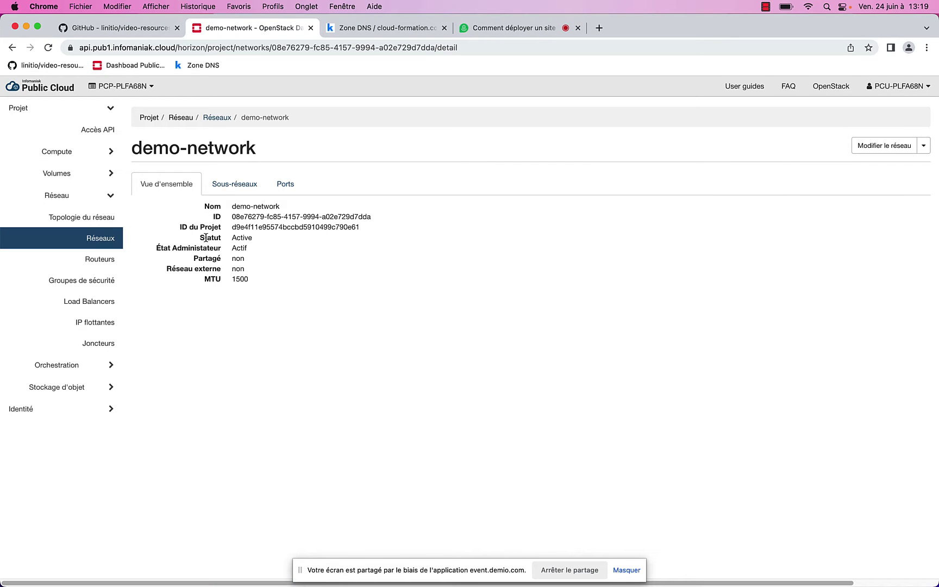
pyautogui.click(237, 187)
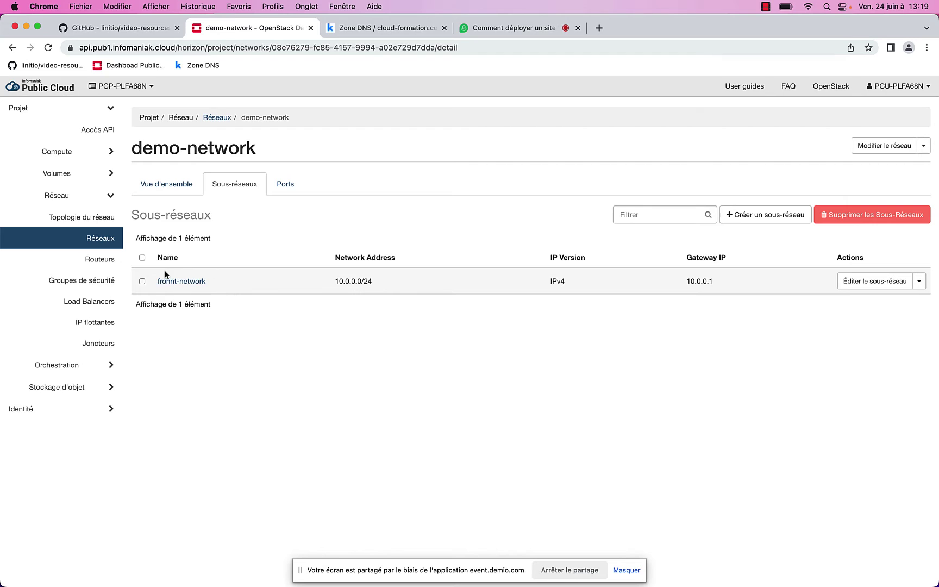
pyautogui.click(776, 217)
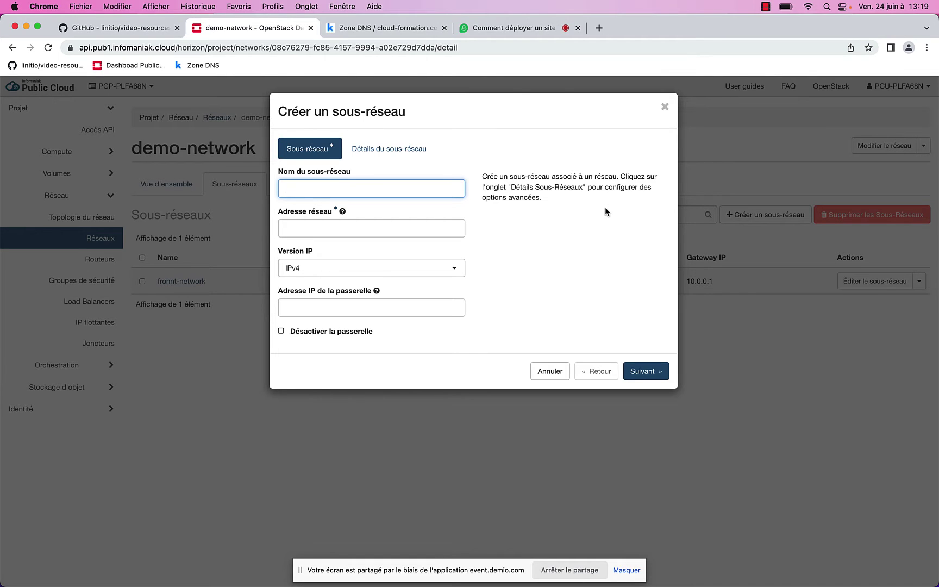
pyautogui.write('ata-network')
pyautogui.click(453, 229)
pyautogui.click(363, 255)
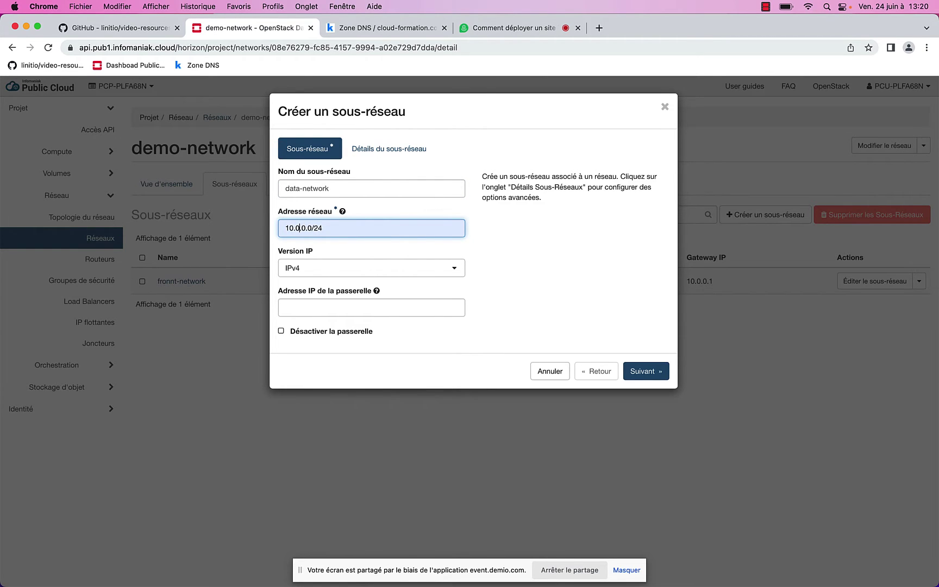
pyautogui.press('BackSpace')
pyautogui.write('1')
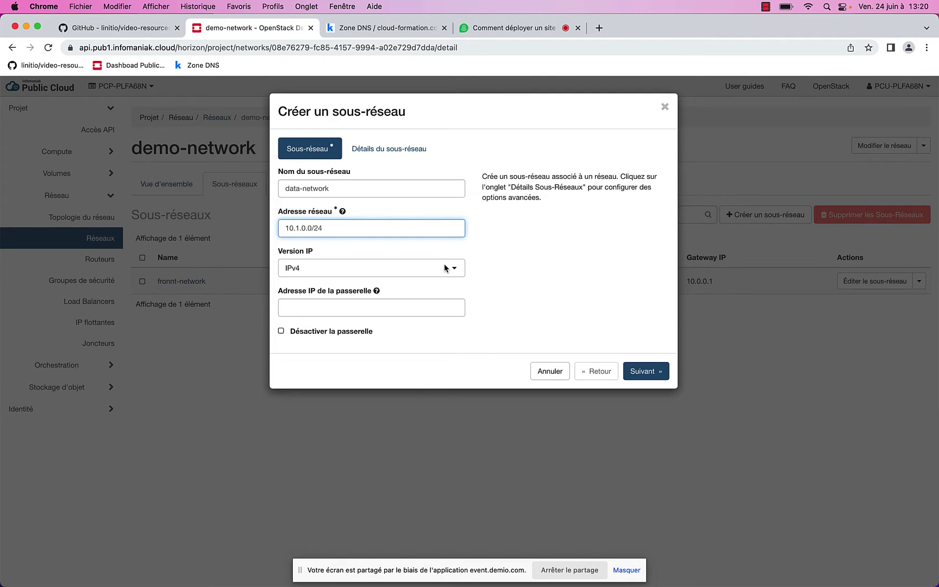
# Set the data-network gateway to 10.1.0.1 and DNS to 1.1.1.1, then create it
pyautogui.click(345, 315)
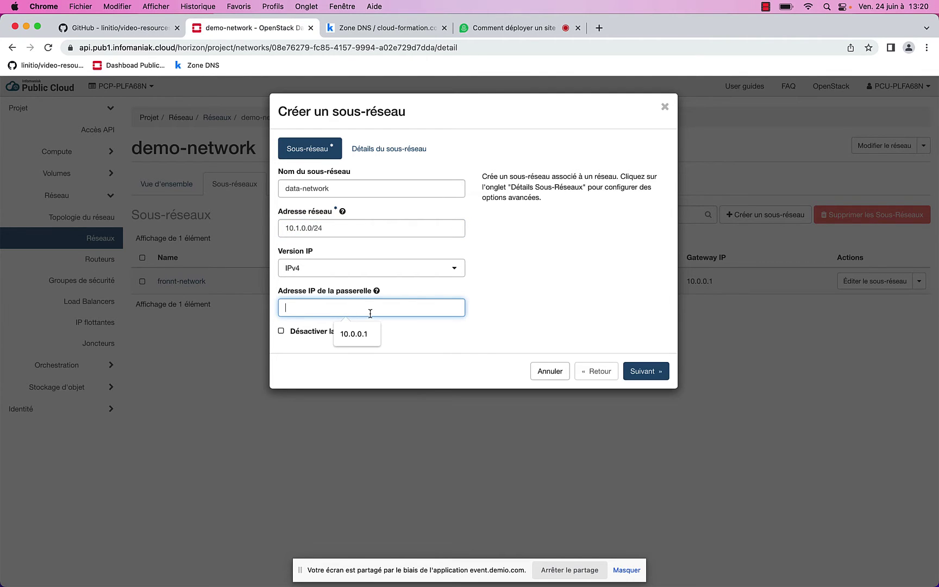
pyautogui.click(354, 334)
pyautogui.click(298, 308)
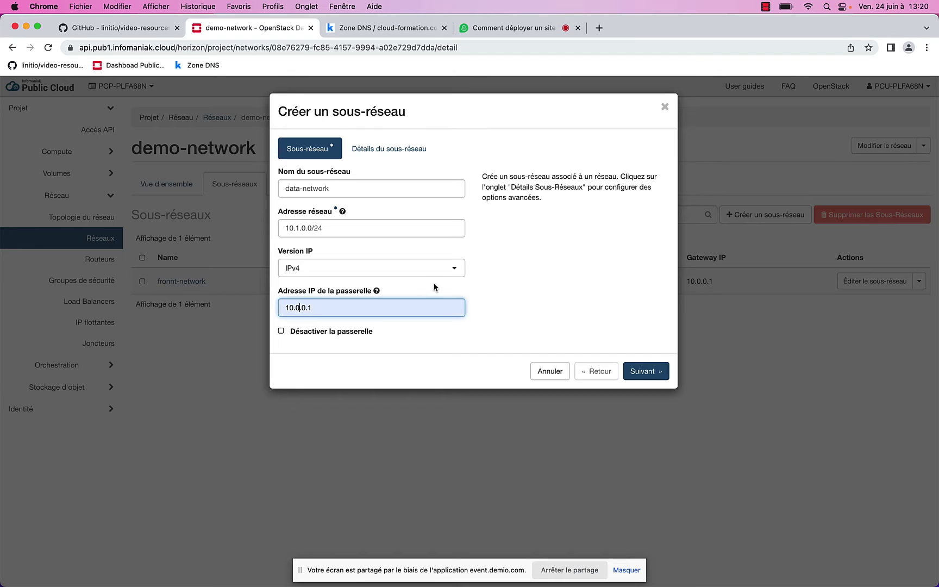
pyautogui.press('BackSpace')
pyautogui.write('1')
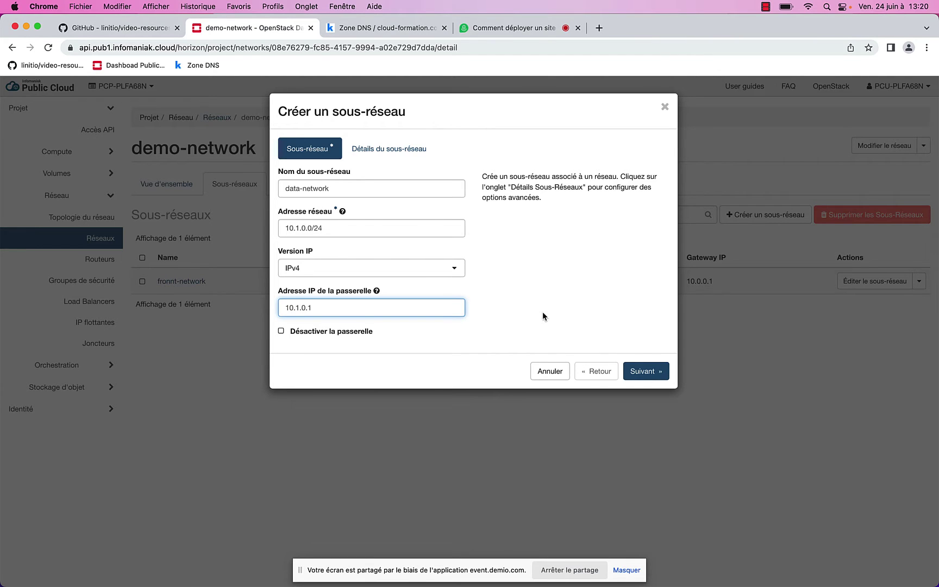
pyautogui.click(410, 153)
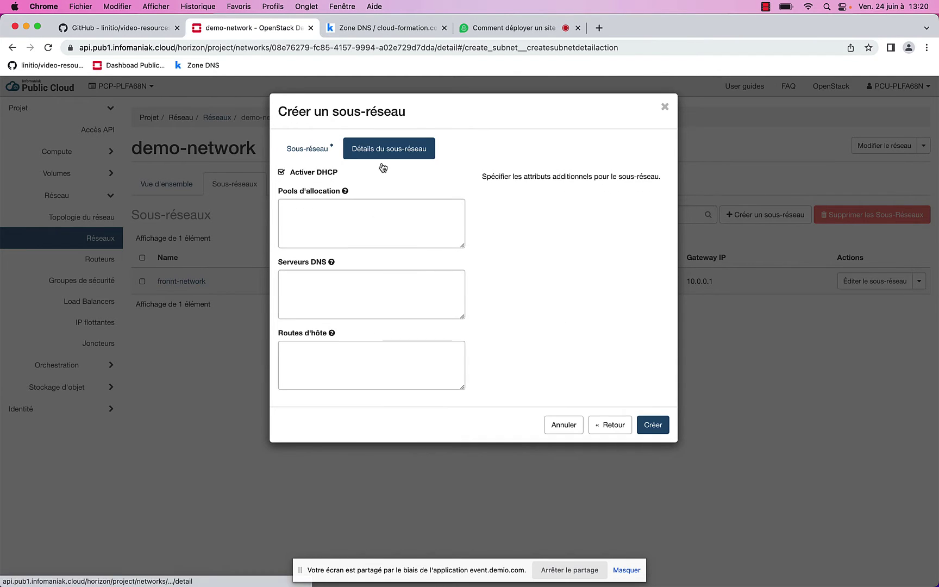
pyautogui.click(333, 291)
pyautogui.write('1.1.1.1')
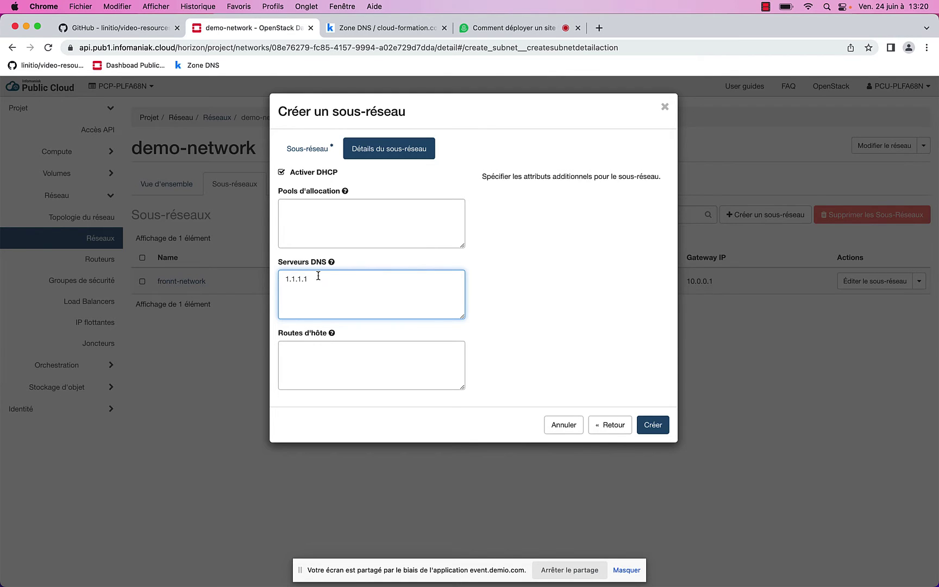
pyautogui.click(655, 430)
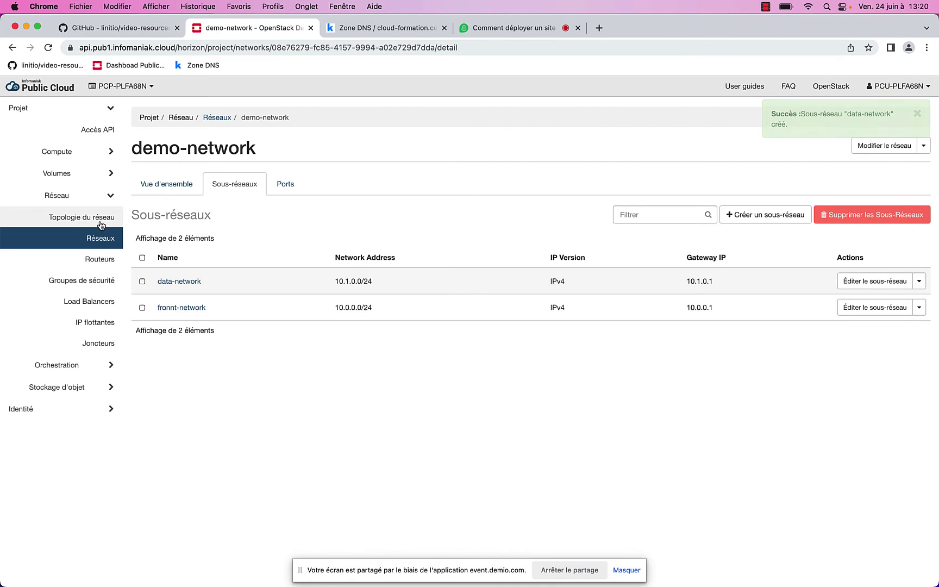
# Glance at the network topology, then open demo-network's Ports tab
pyautogui.click(83, 218)
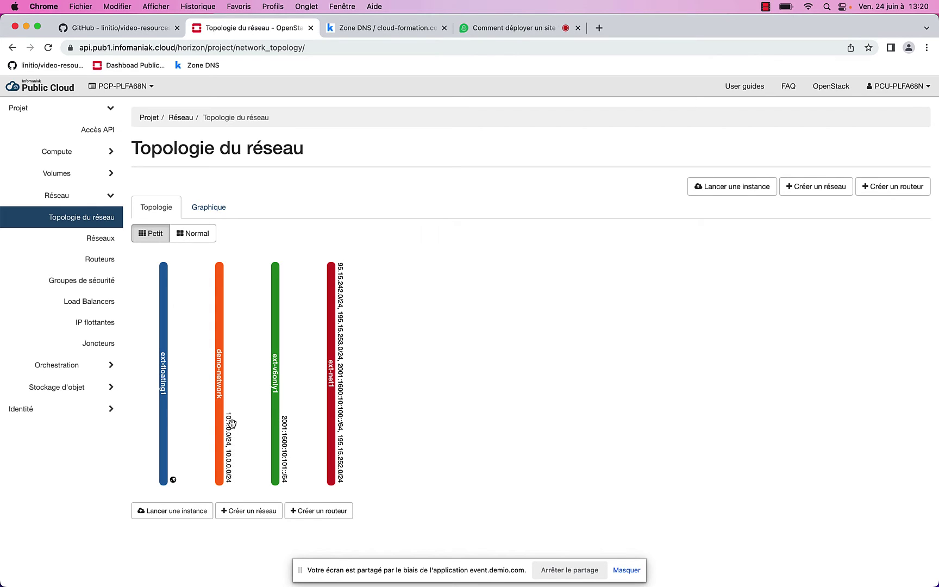
pyautogui.click(99, 243)
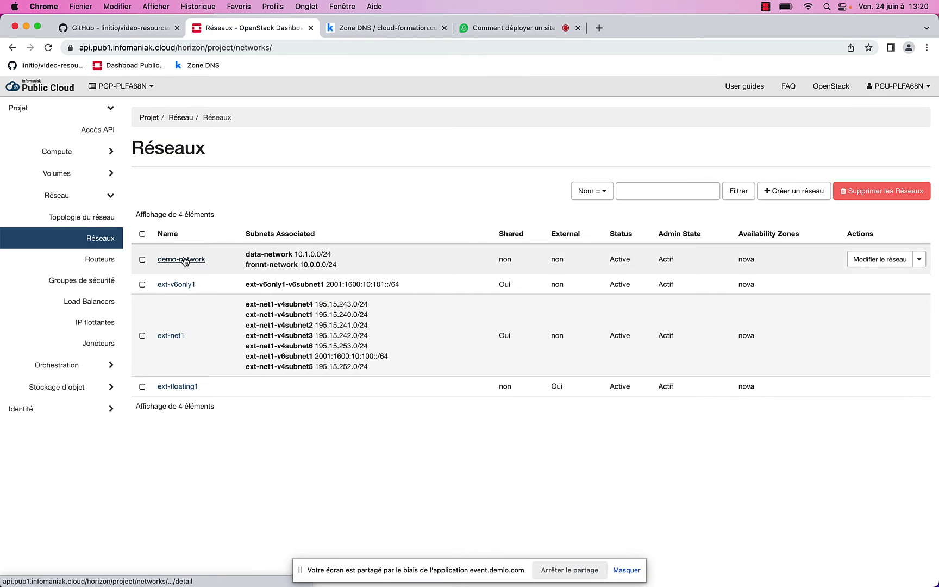
pyautogui.click(185, 261)
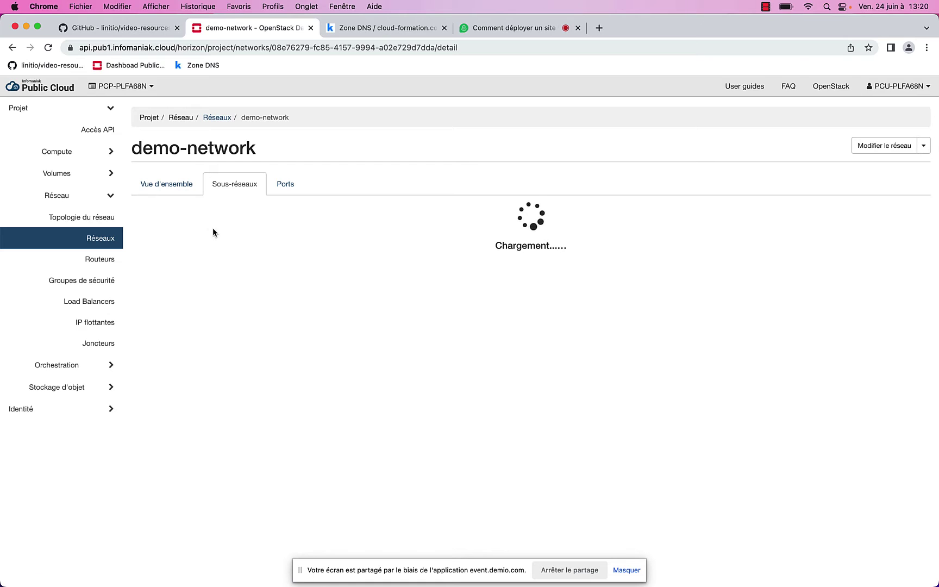
pyautogui.click(286, 191)
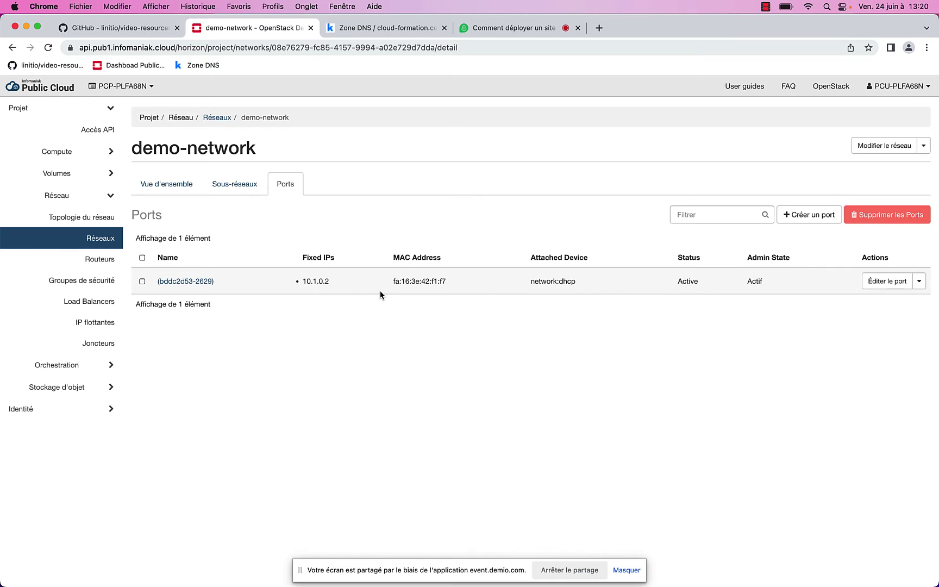
# Create a demo-network port with fixed IP address 10.0.0.10
pyautogui.click(803, 219)
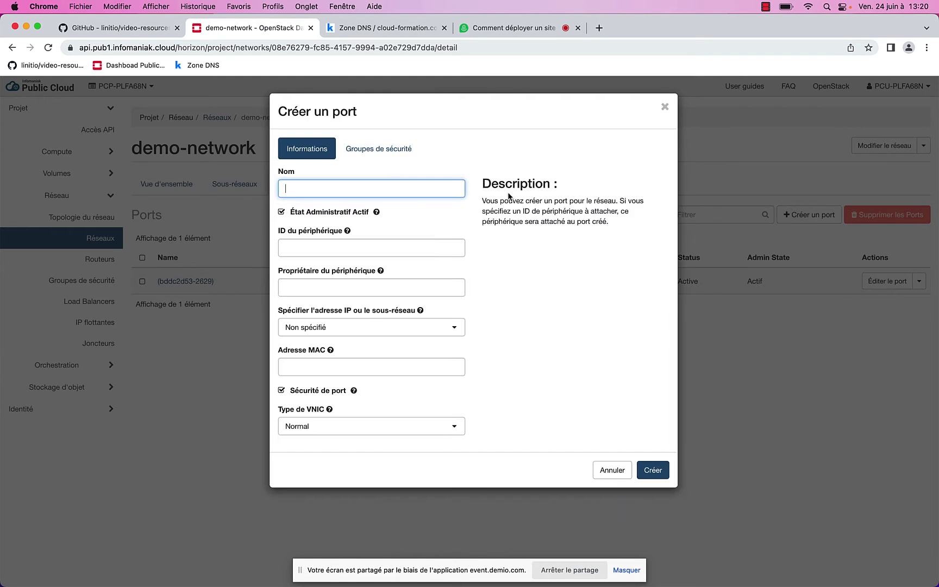
pyautogui.click(337, 330)
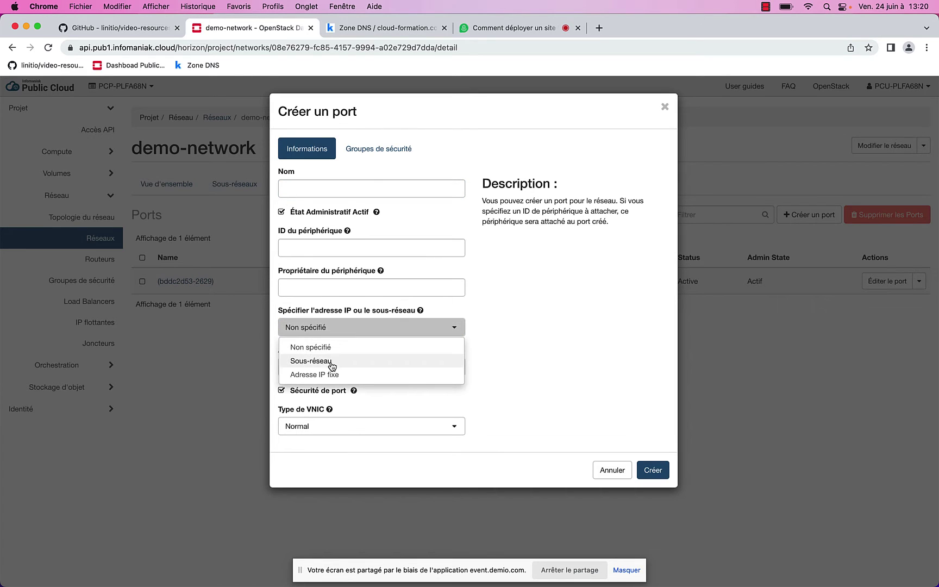
pyautogui.click(326, 374)
pyautogui.click(330, 365)
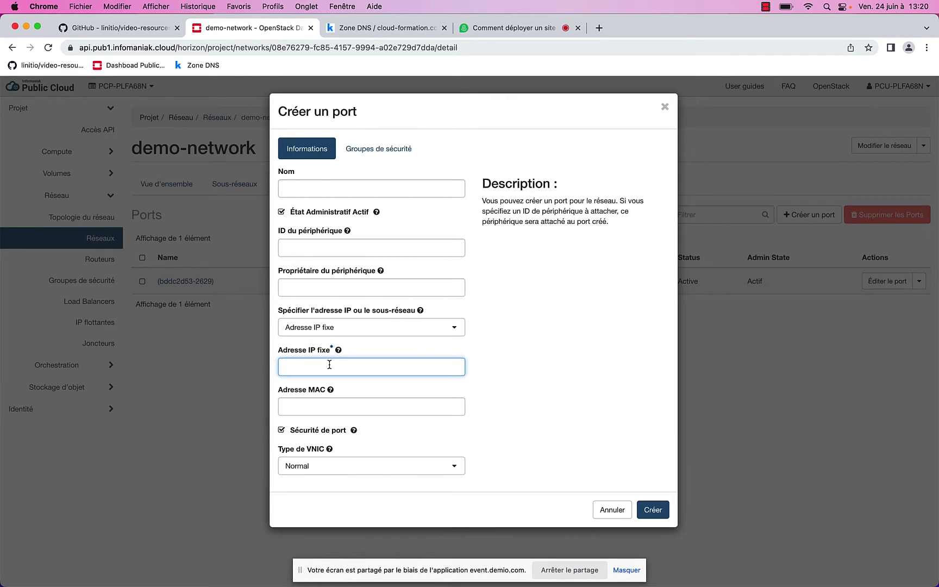
pyautogui.write('10.0.0.10')
pyautogui.click(652, 510)
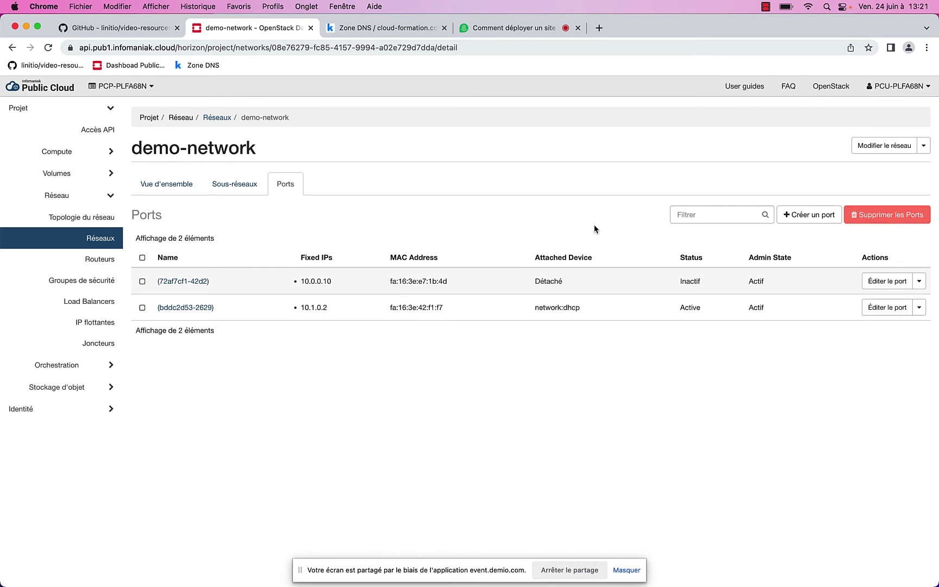
# Add another demo-network port with fixed IP address 10.1.0.10
pyautogui.click(806, 222)
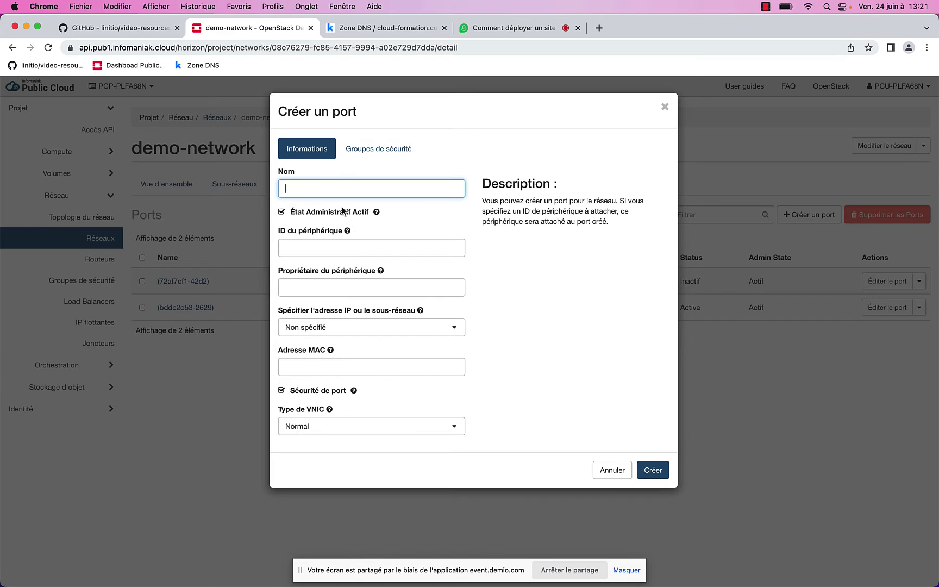
pyautogui.click(336, 329)
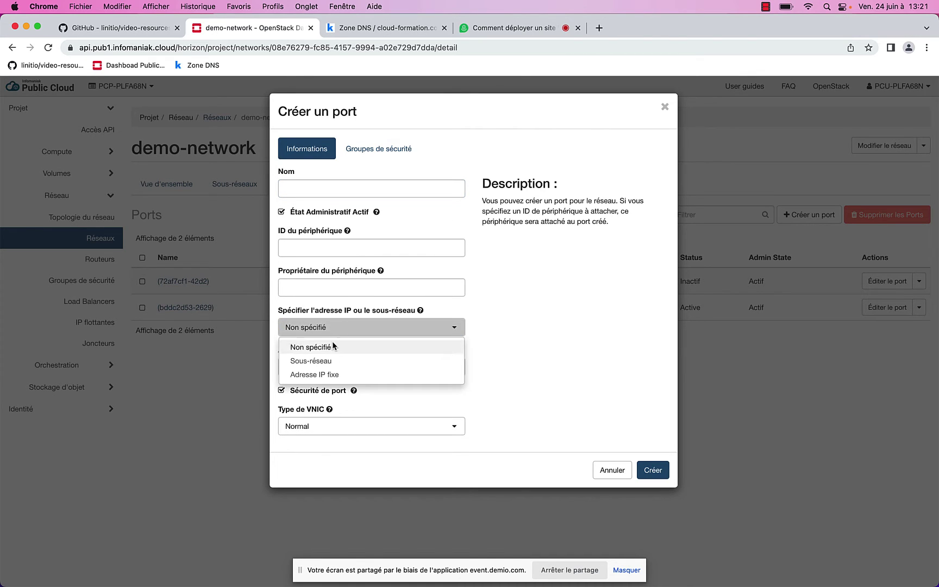
pyautogui.click(333, 375)
pyautogui.click(340, 367)
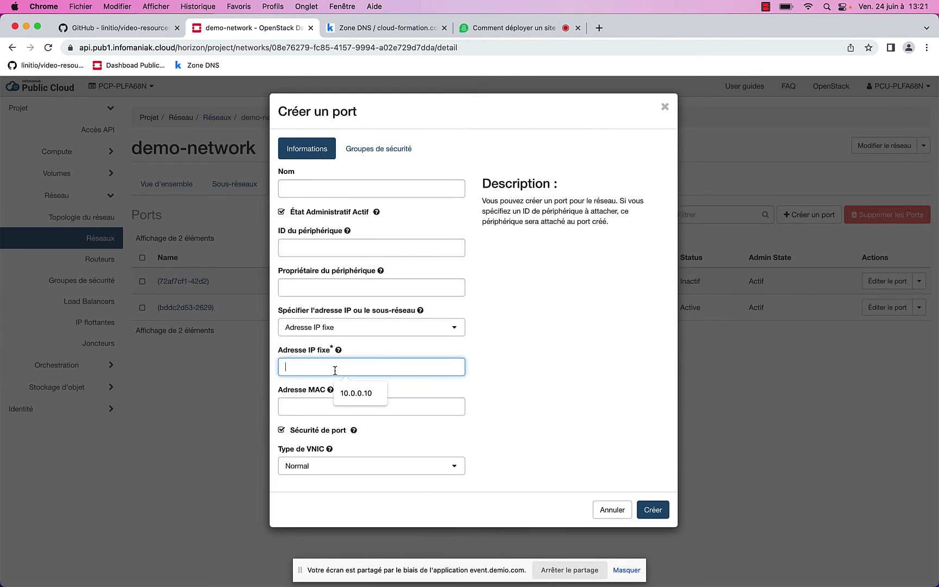
pyautogui.click(348, 389)
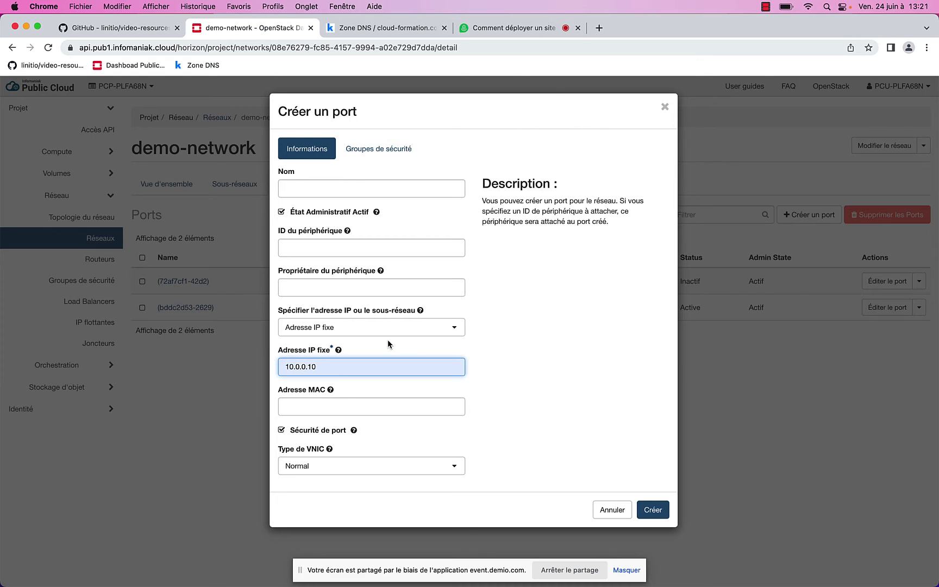
pyautogui.press('Left')
pyautogui.press('Left')
pyautogui.press('Left')
pyautogui.press('Left')
pyautogui.press('Left')
pyautogui.press('BackSpace')
pyautogui.write('1')
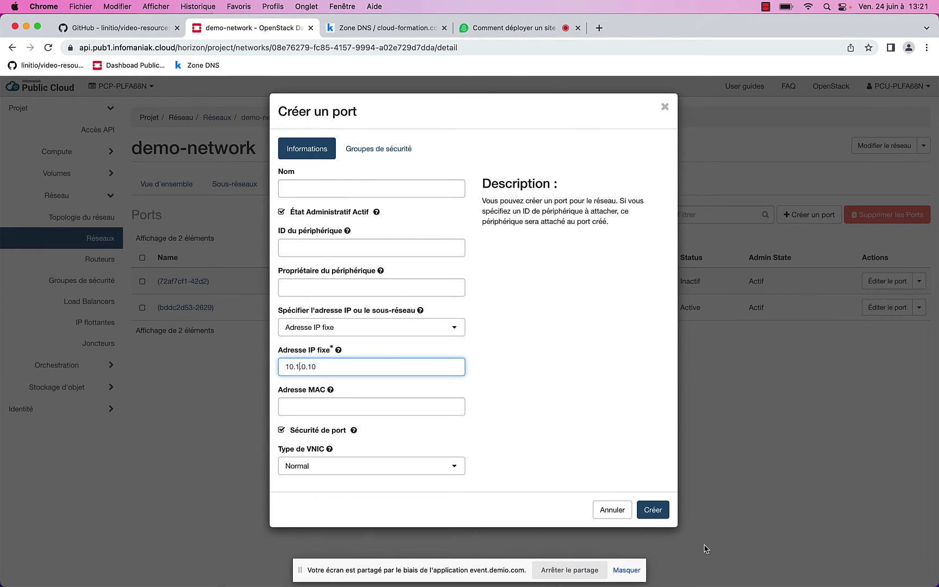
pyautogui.click(661, 513)
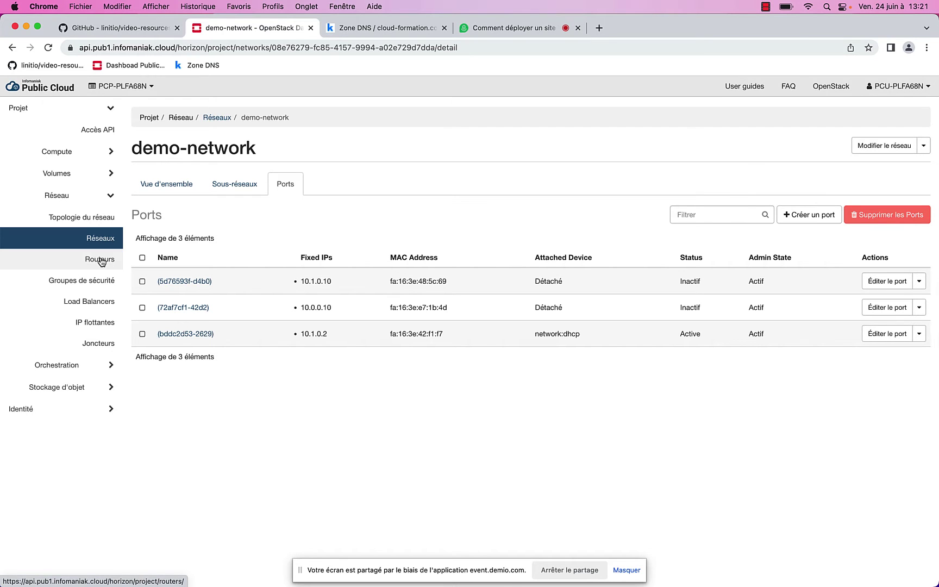
# Create router ext-router on external network ext-floating1 and view it in the topology
pyautogui.click(100, 260)
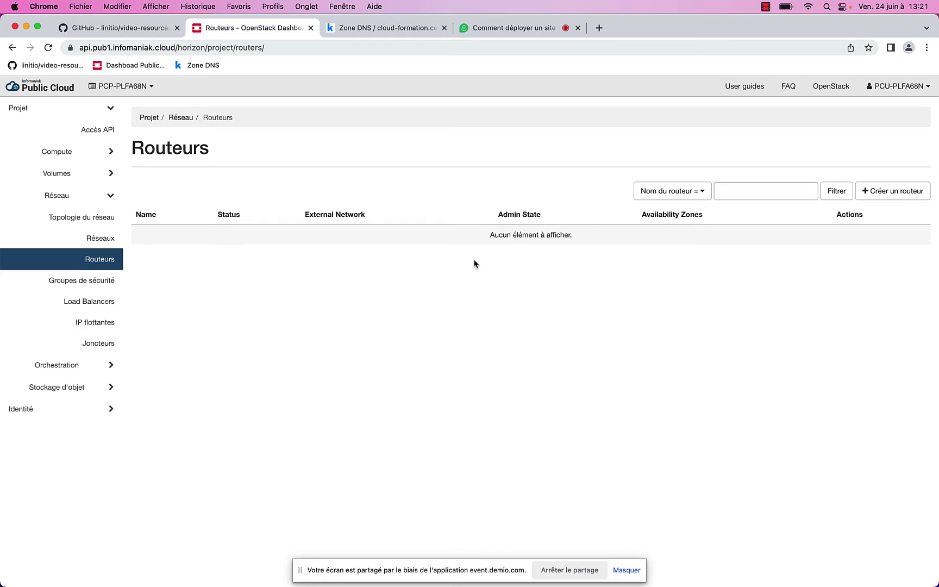
pyautogui.click(881, 191)
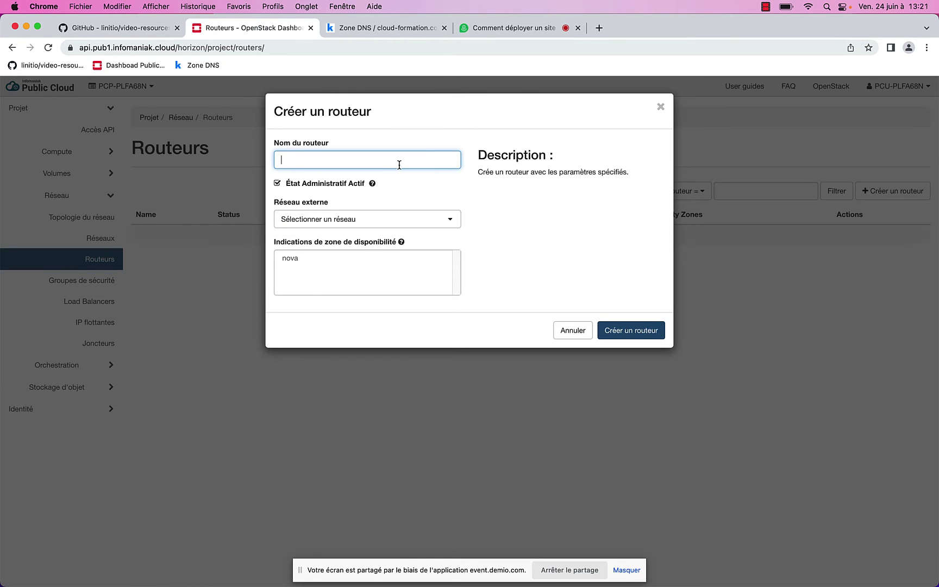
pyautogui.write('ext-router')
pyautogui.click(353, 220)
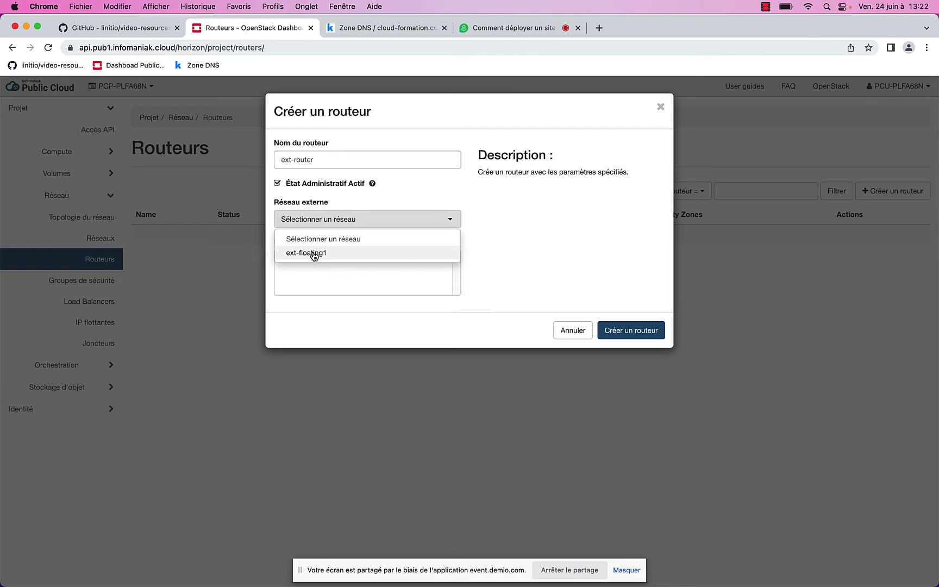
pyautogui.click(314, 255)
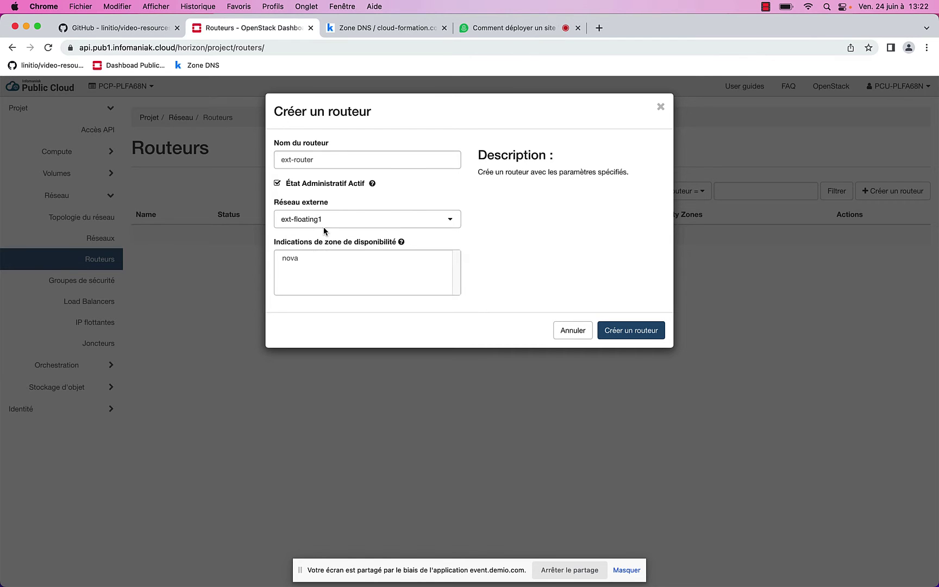
pyautogui.click(636, 331)
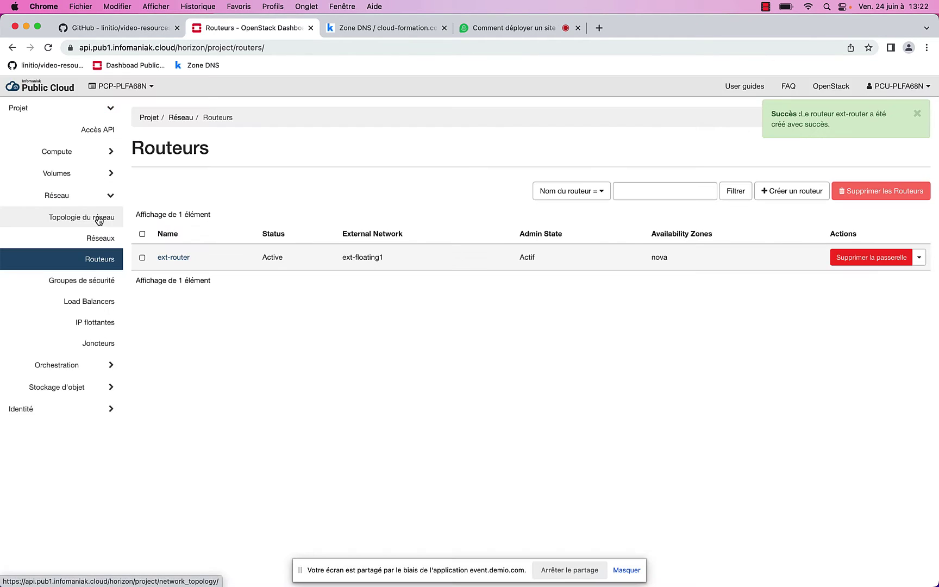
pyautogui.click(98, 220)
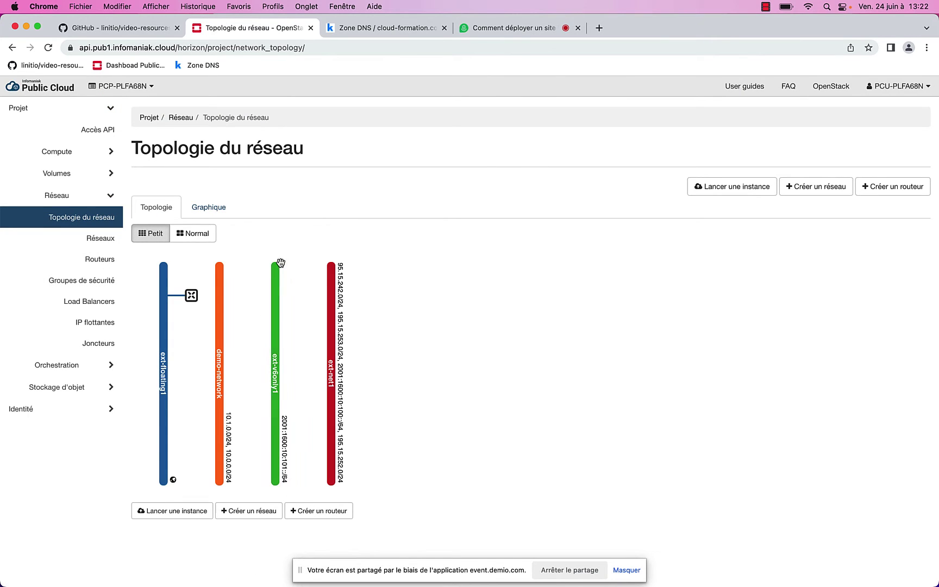
# Add an ext-router interface on demo-network's 10.0.0.0/24 subnet and check the updated topology
pyautogui.click(192, 296)
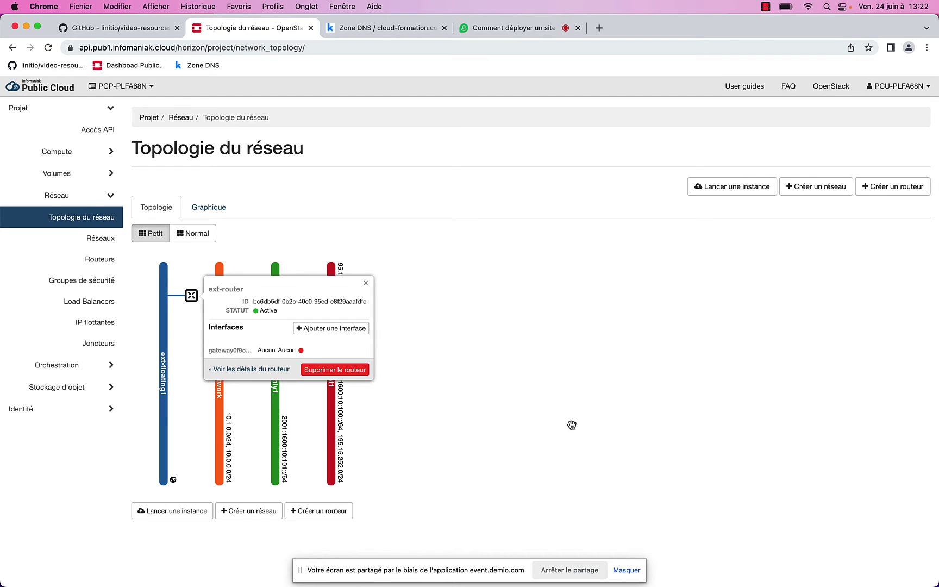
pyautogui.click(365, 331)
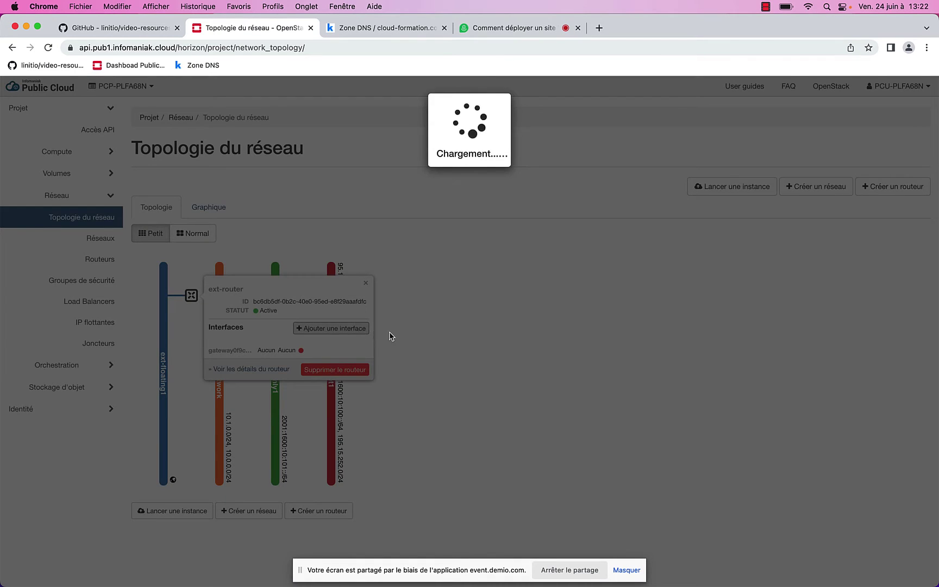
pyautogui.click(361, 162)
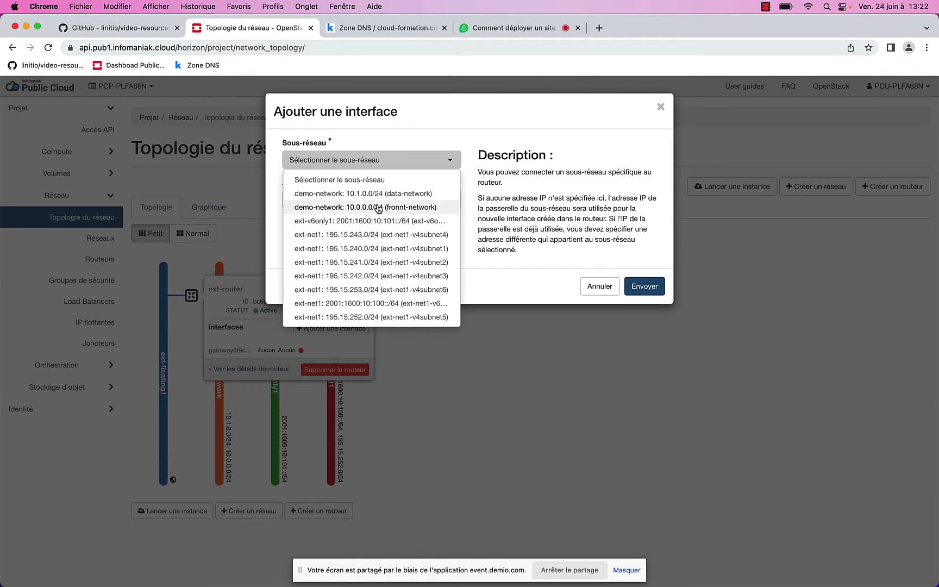
pyautogui.click(378, 208)
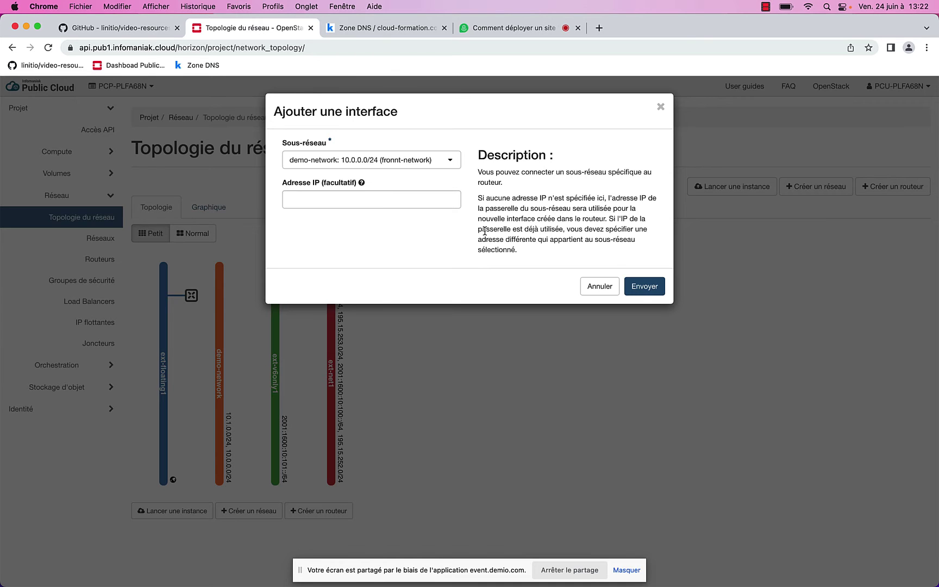
pyautogui.click(643, 291)
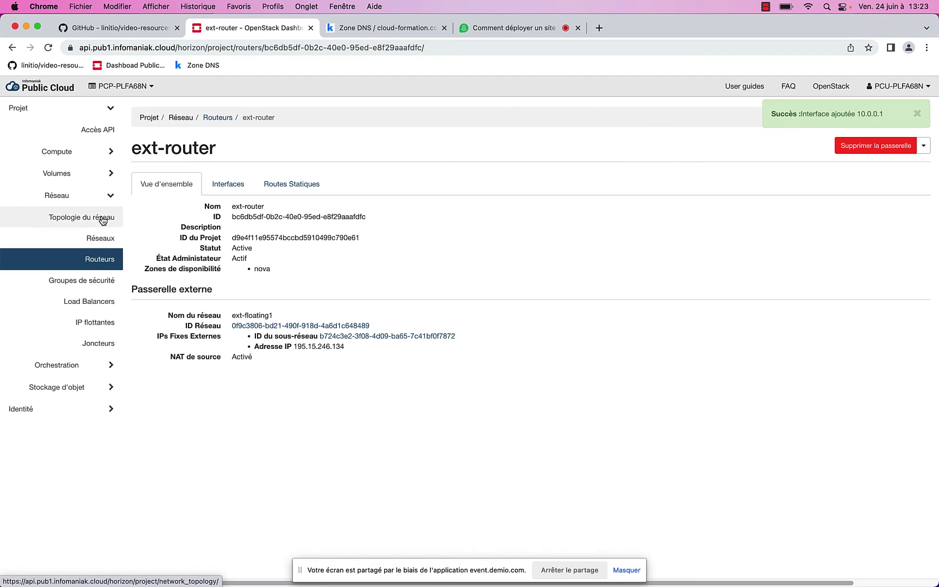
pyautogui.click(103, 219)
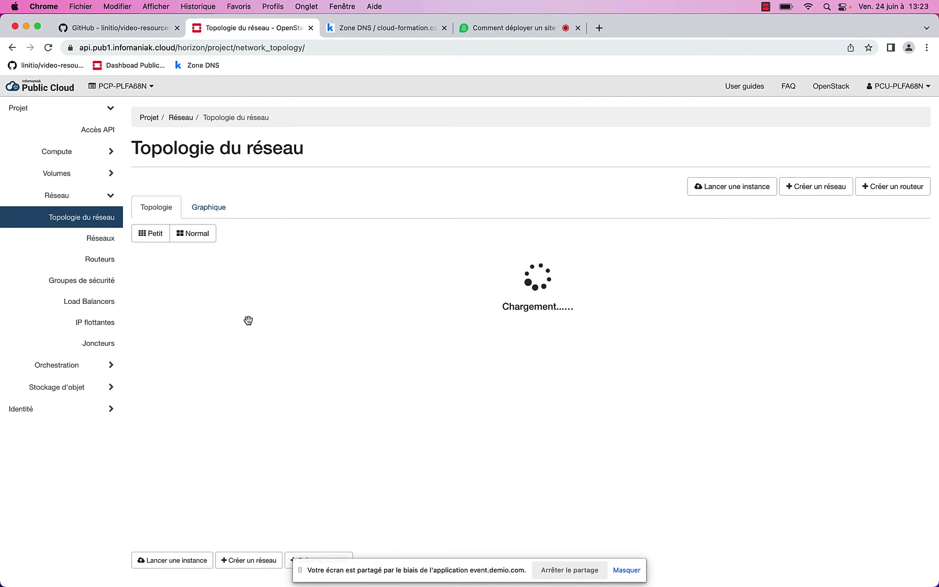
pyautogui.click(190, 296)
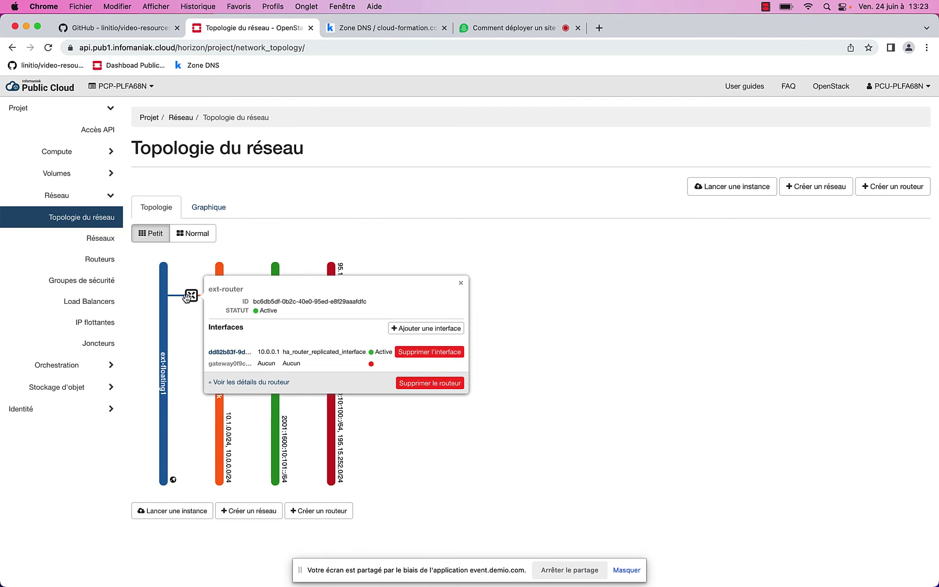
pyautogui.click(591, 464)
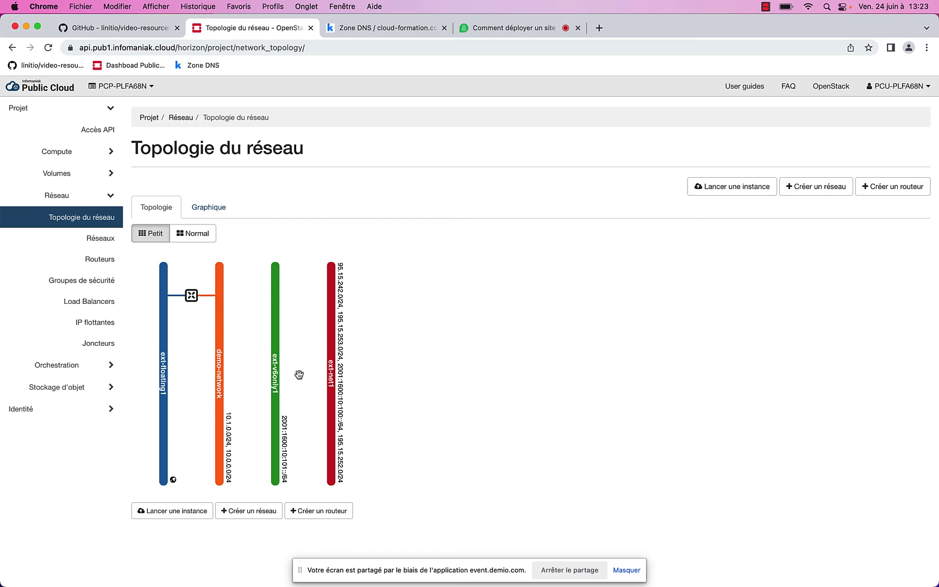
# Add a second ext-router interface on demo-network's data-network subnet 10.1.0.0/24, then list the router's interfaces
pyautogui.click(213, 309)
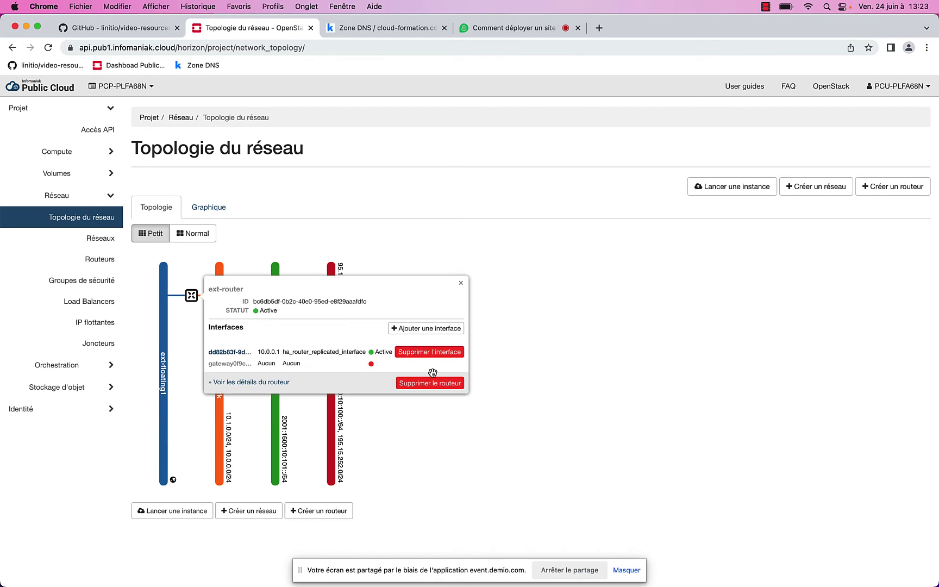
pyautogui.click(419, 330)
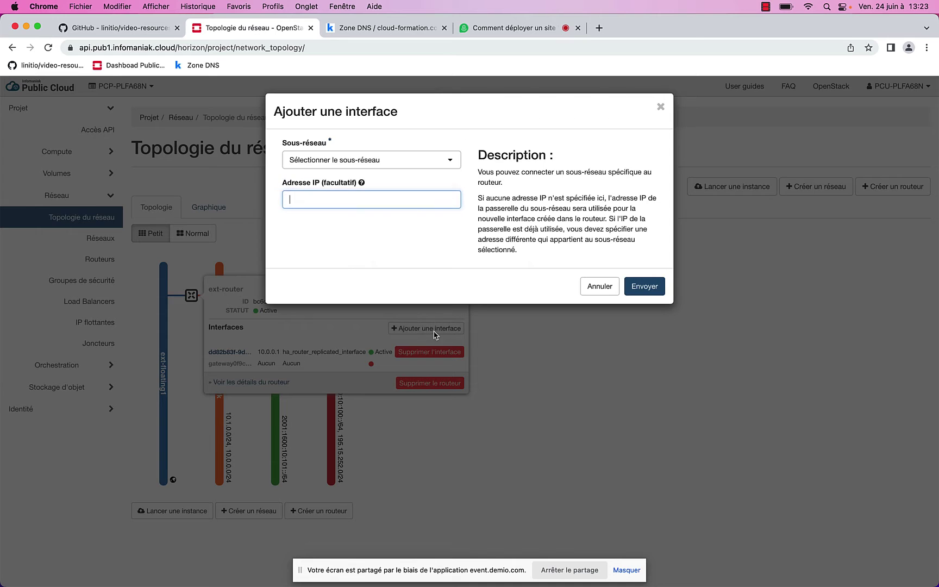
pyautogui.click(387, 164)
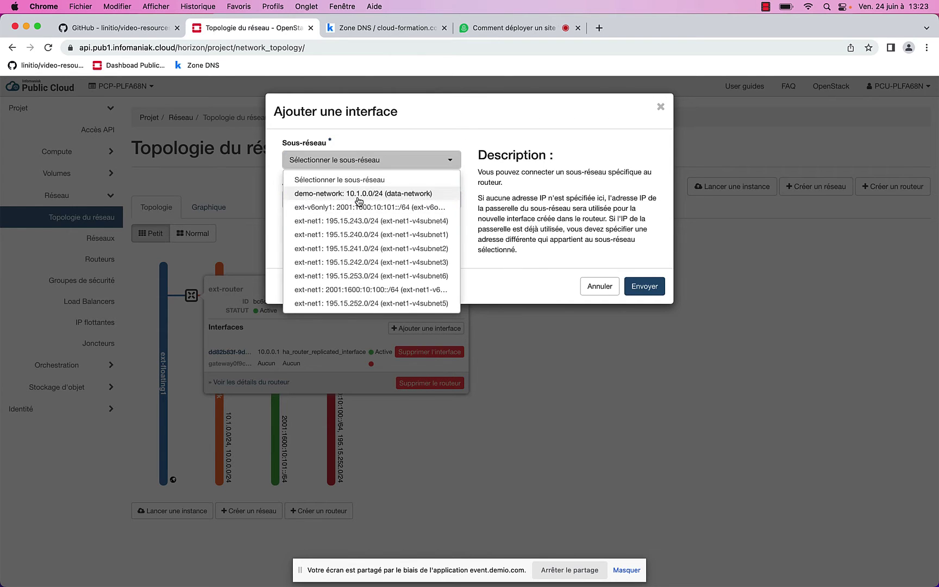
pyautogui.click(358, 195)
pyautogui.click(645, 287)
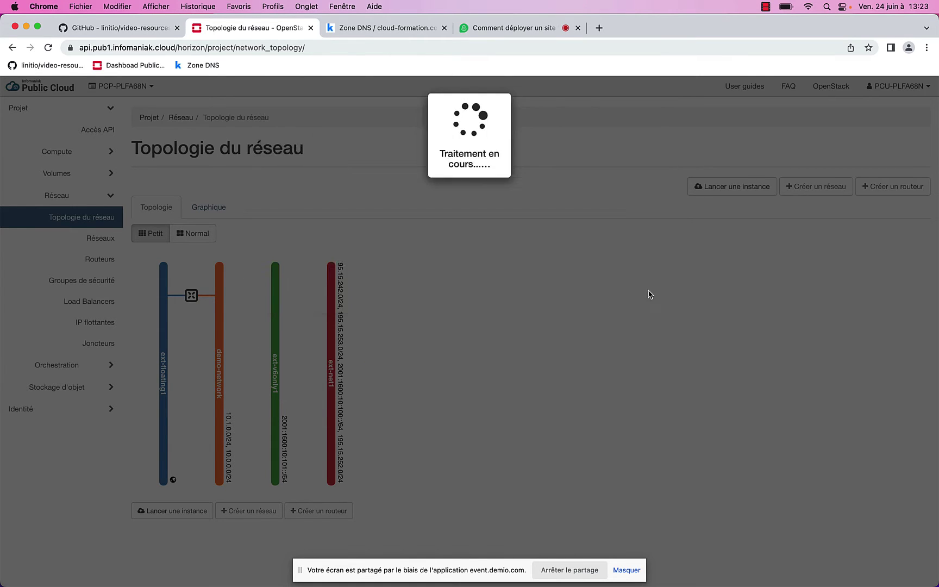
pyautogui.click(227, 187)
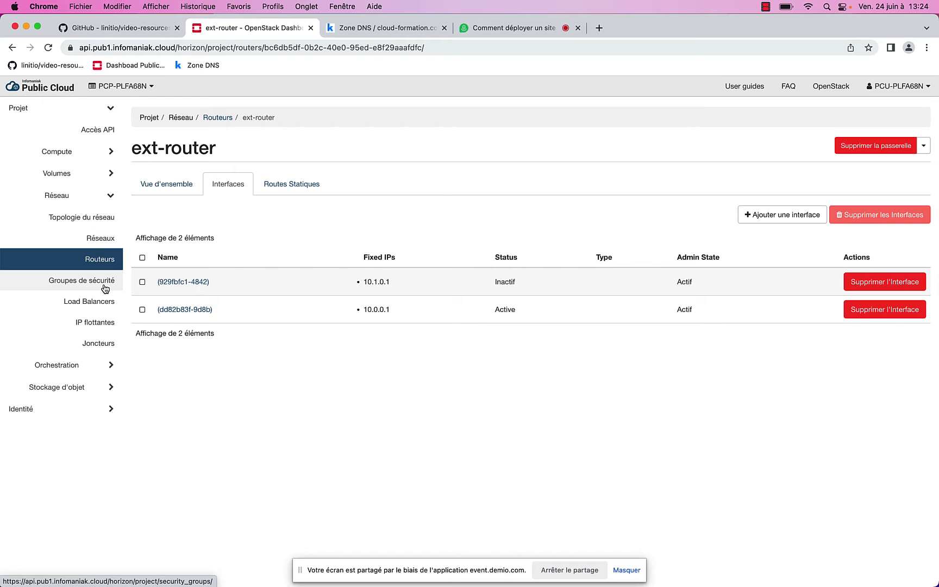
# Create a new security group named sg-front from the Groupes de sécurité page
pyautogui.click(105, 283)
pyautogui.click(735, 191)
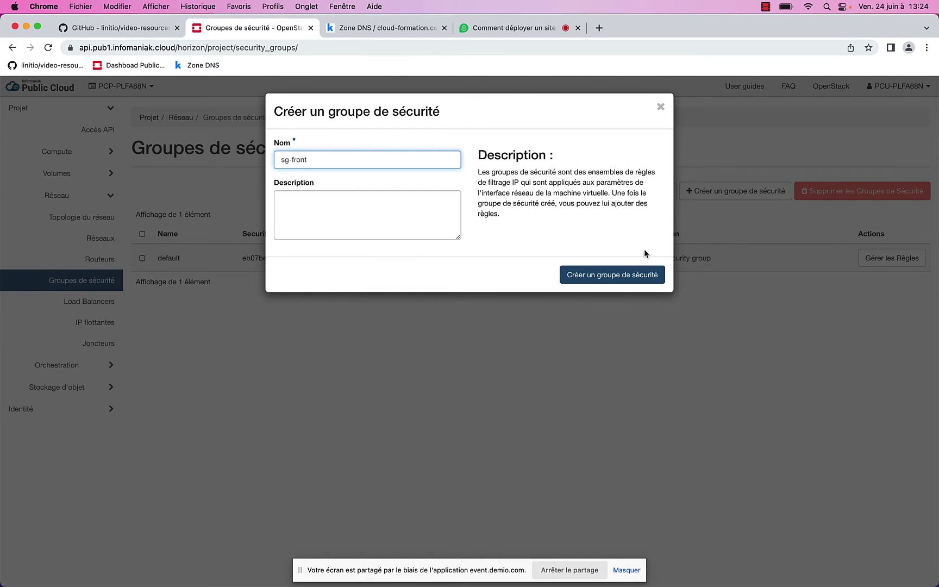
pyautogui.click(635, 274)
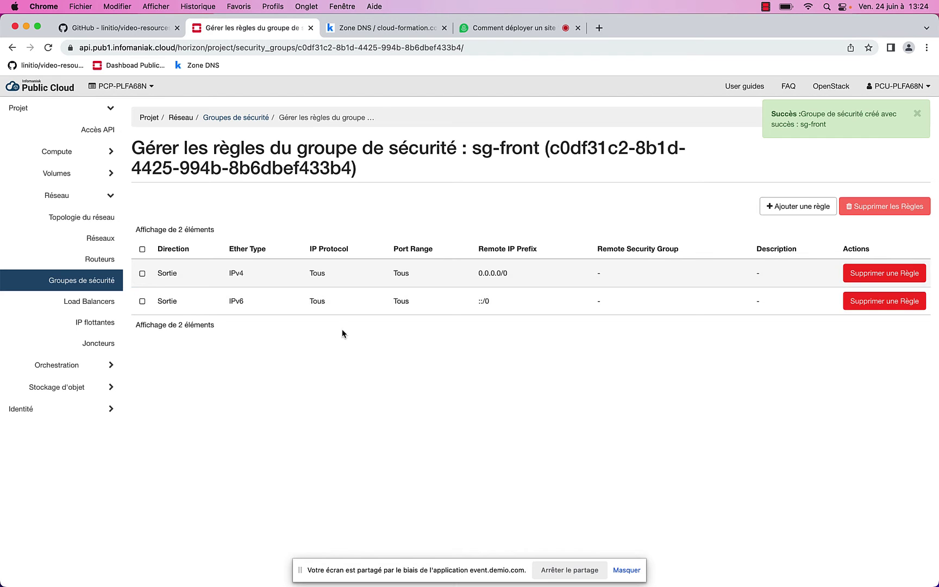
# Add inbound SSH, HTTP and HTTPS rules to sg-front
pyautogui.click(783, 211)
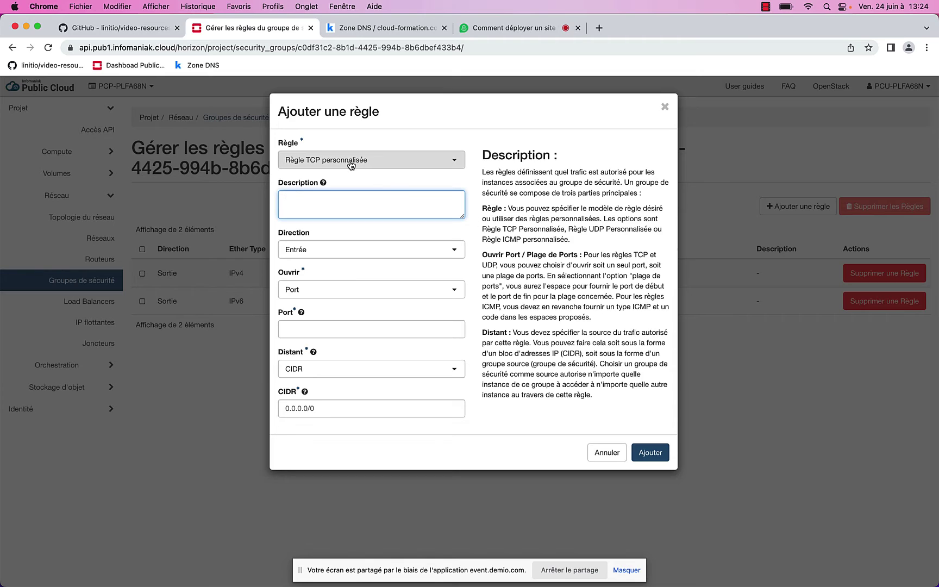
pyautogui.click(355, 162)
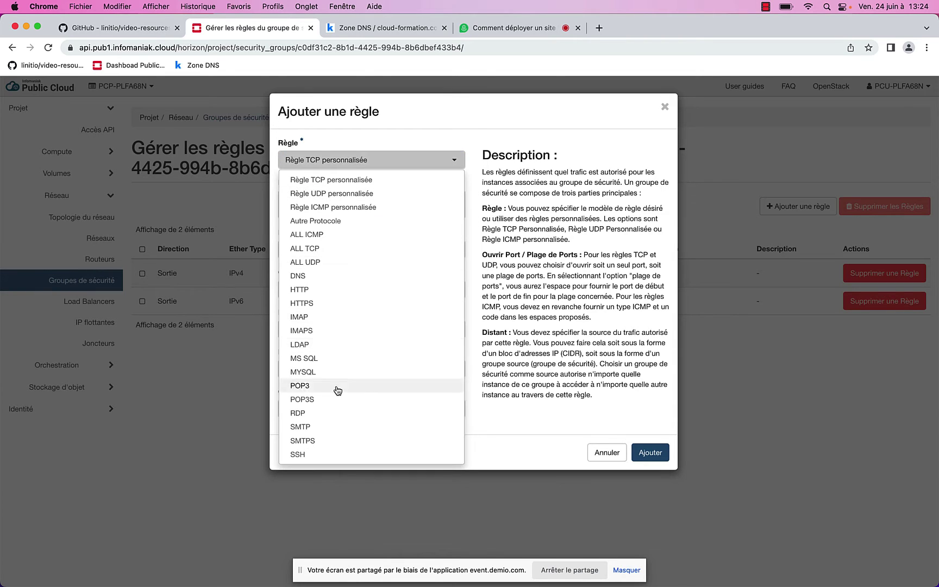
pyautogui.click(319, 454)
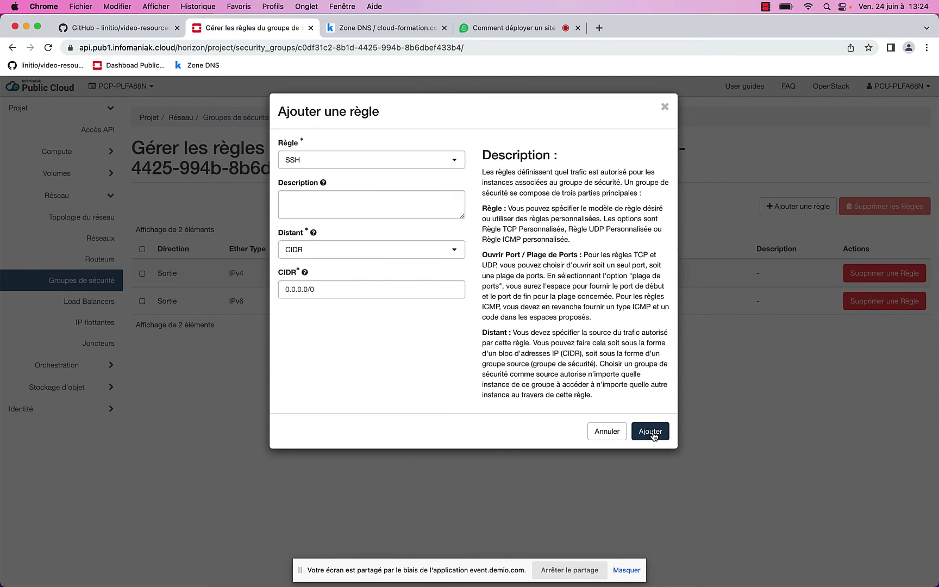
pyautogui.click(650, 431)
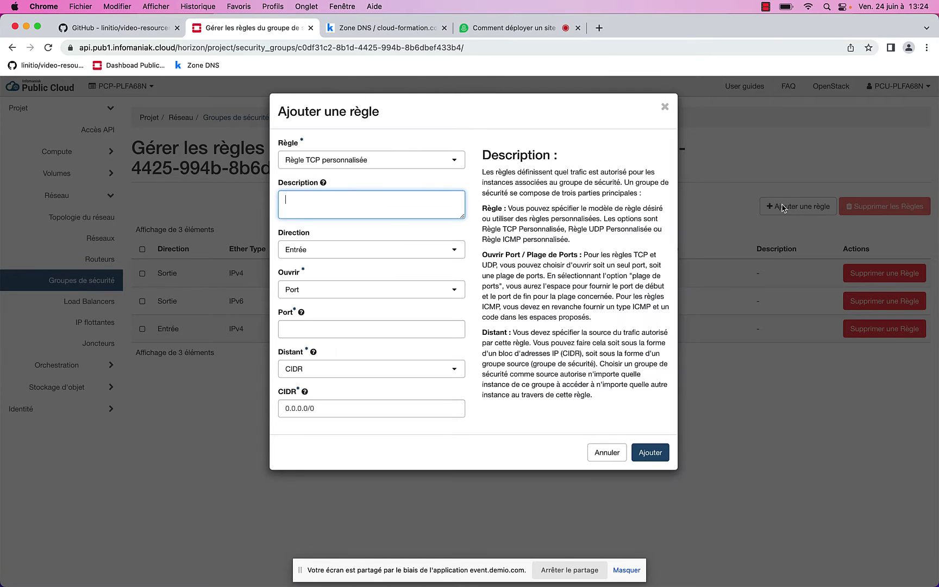
pyautogui.click(378, 161)
pyautogui.click(324, 287)
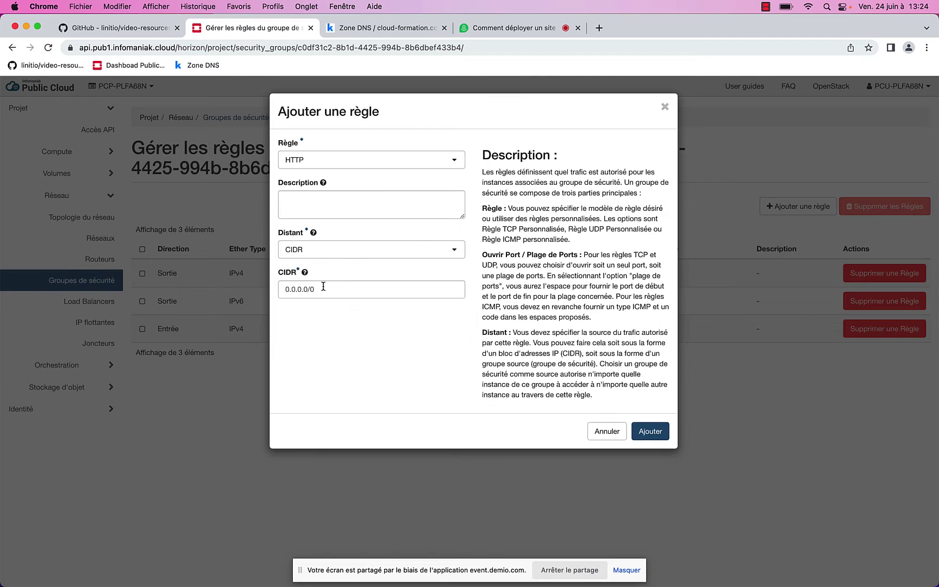
pyautogui.click(650, 431)
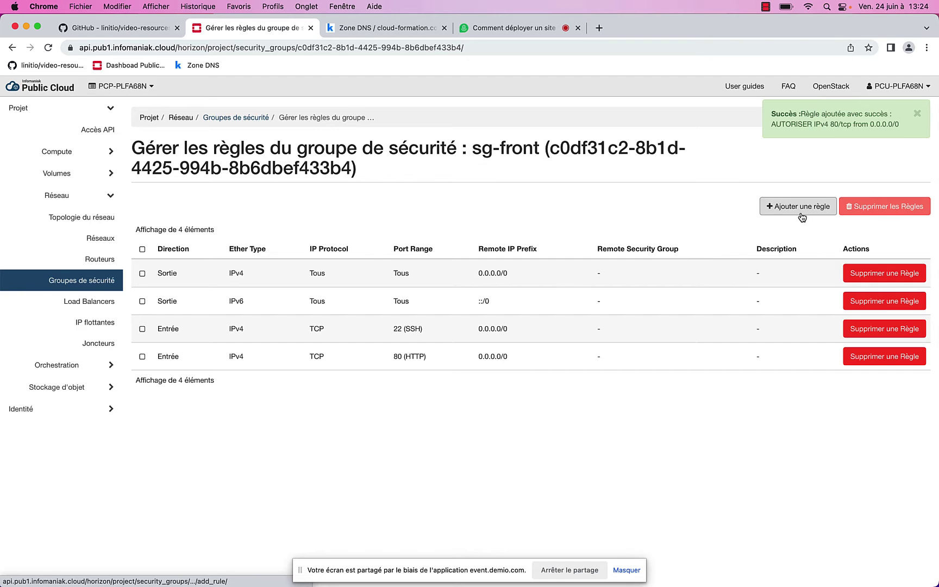
pyautogui.click(798, 206)
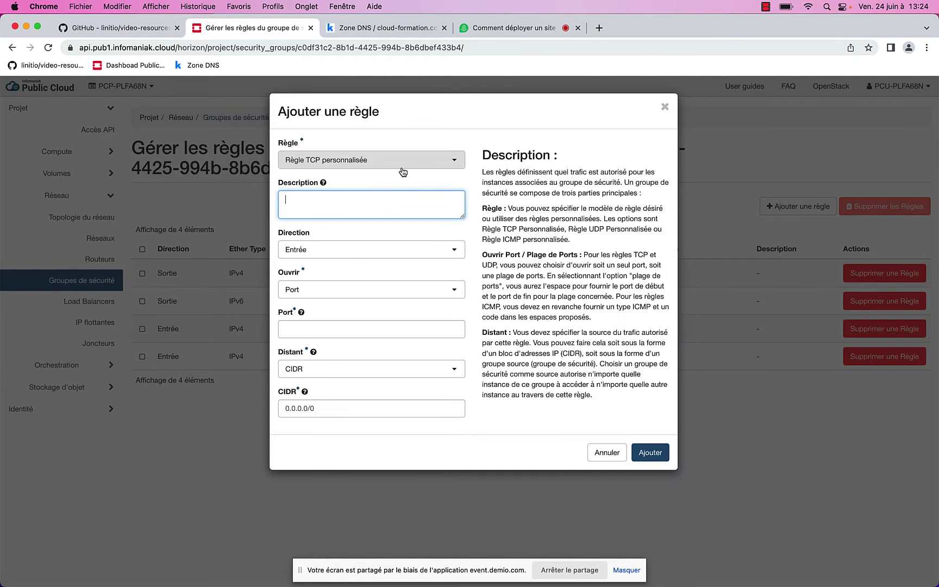
pyautogui.click(374, 162)
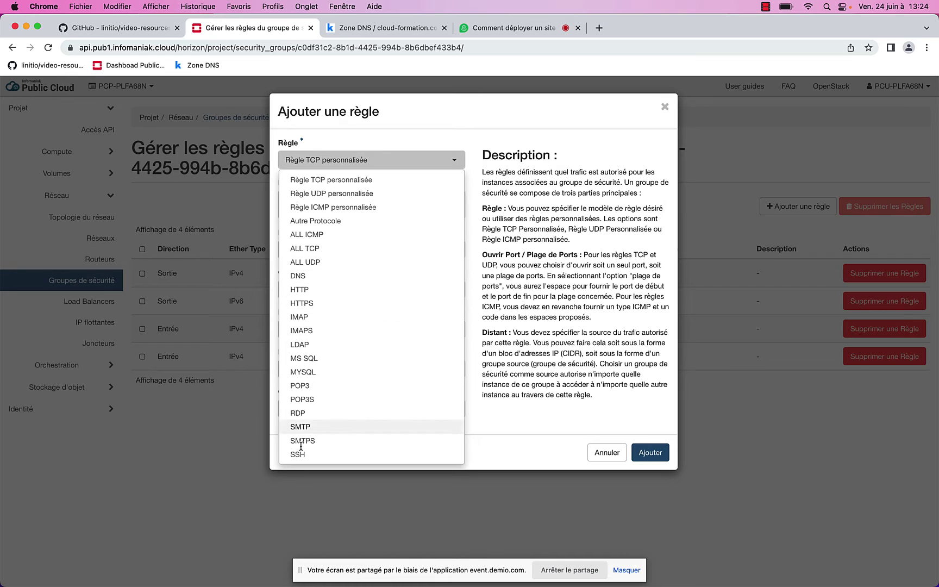
pyautogui.click(323, 303)
pyautogui.click(650, 374)
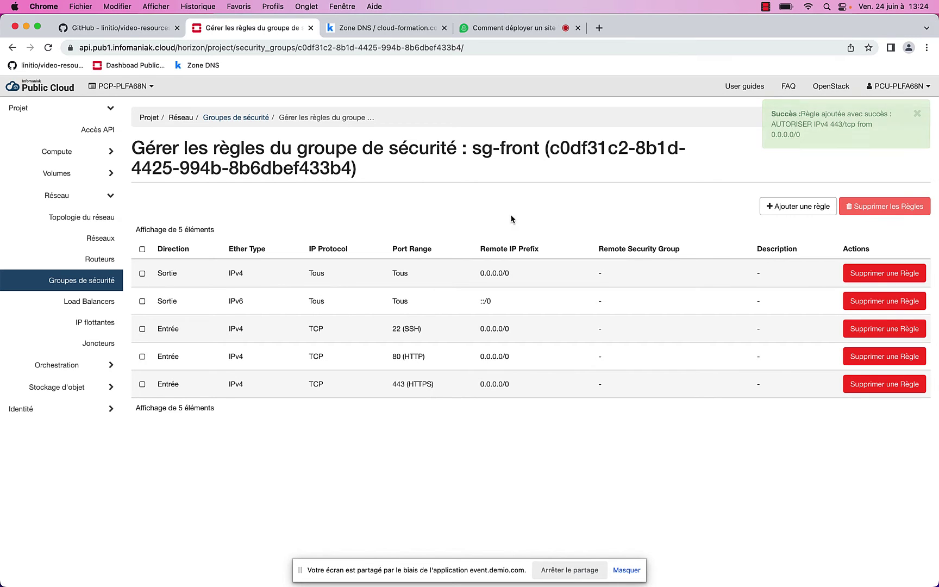
# Create a second security group named sg-data and start adding a rule to it
pyautogui.click(104, 281)
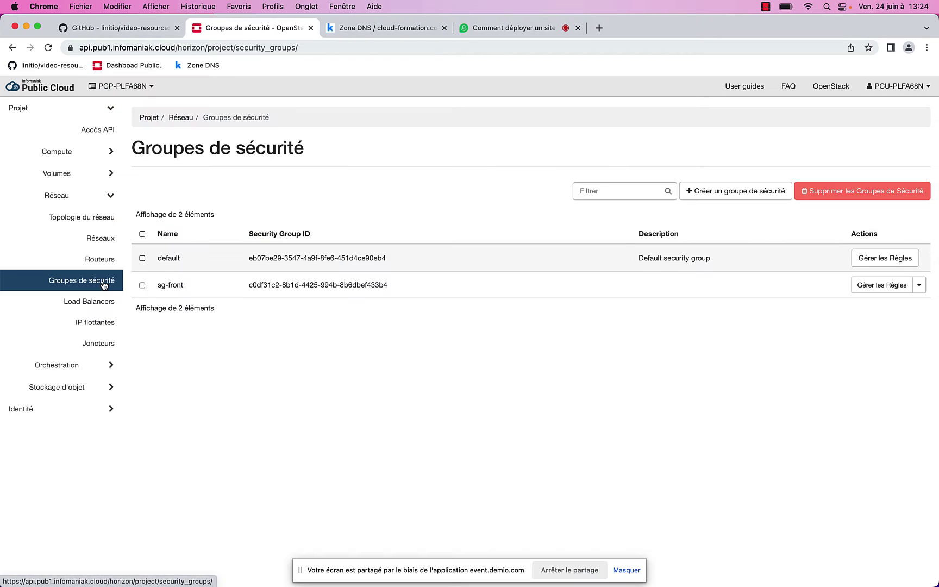
pyautogui.click(724, 191)
pyautogui.write('sg-')
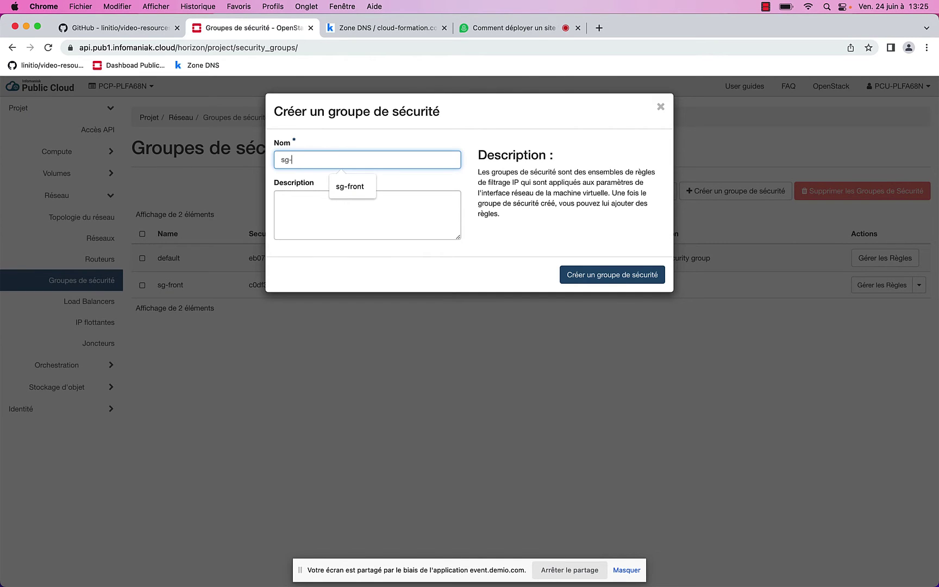
pyautogui.write('data')
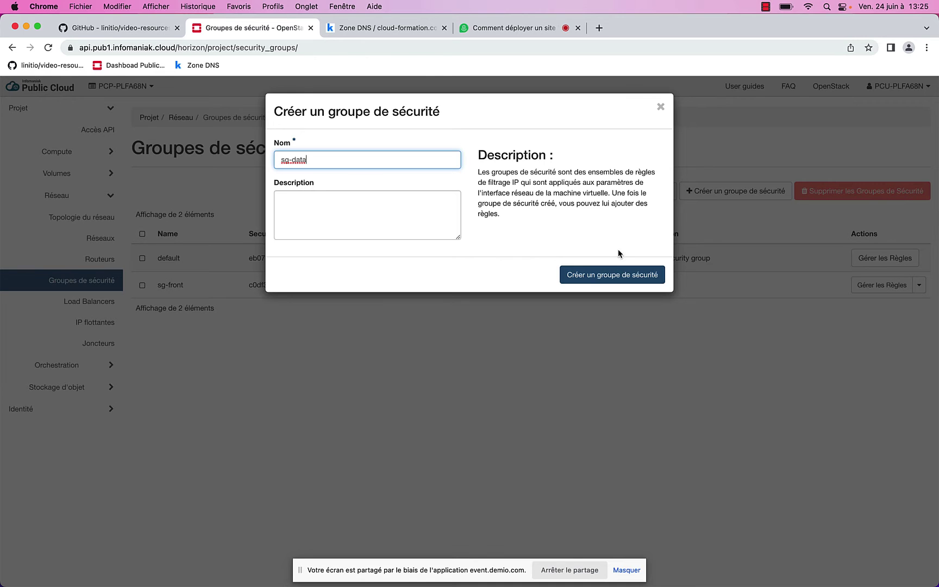
pyautogui.click(612, 274)
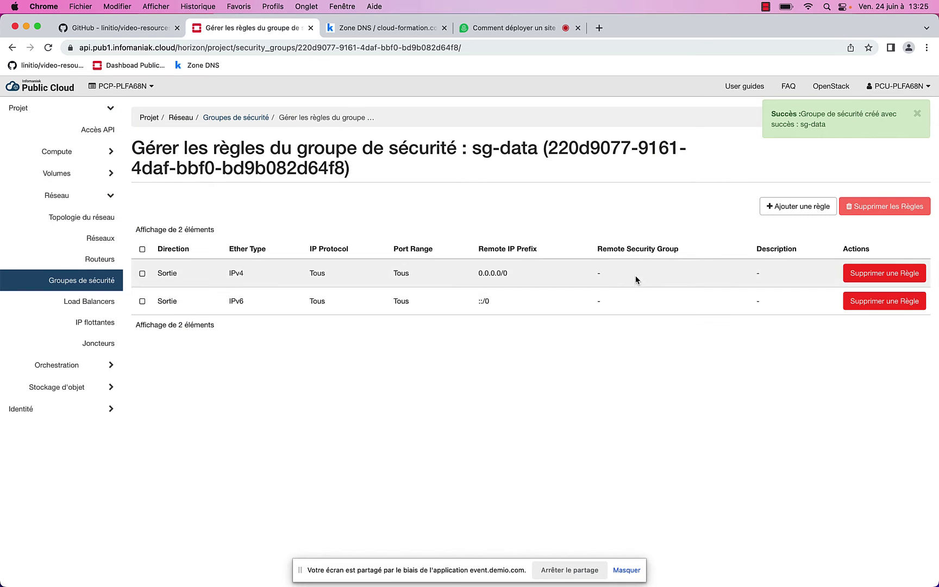
pyautogui.click(762, 207)
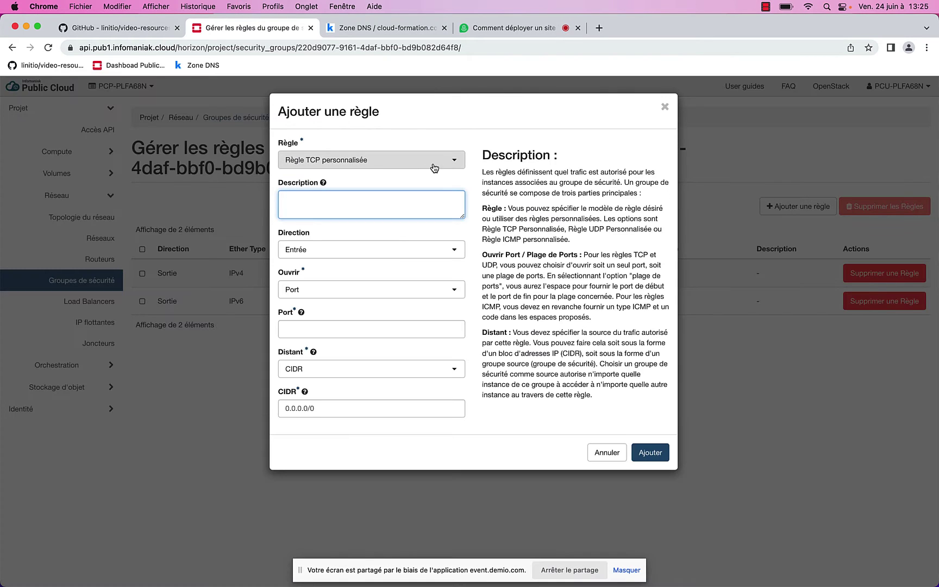
# Add an SSH rule to sg-data with security group sg-front as its remote source
pyautogui.click(383, 160)
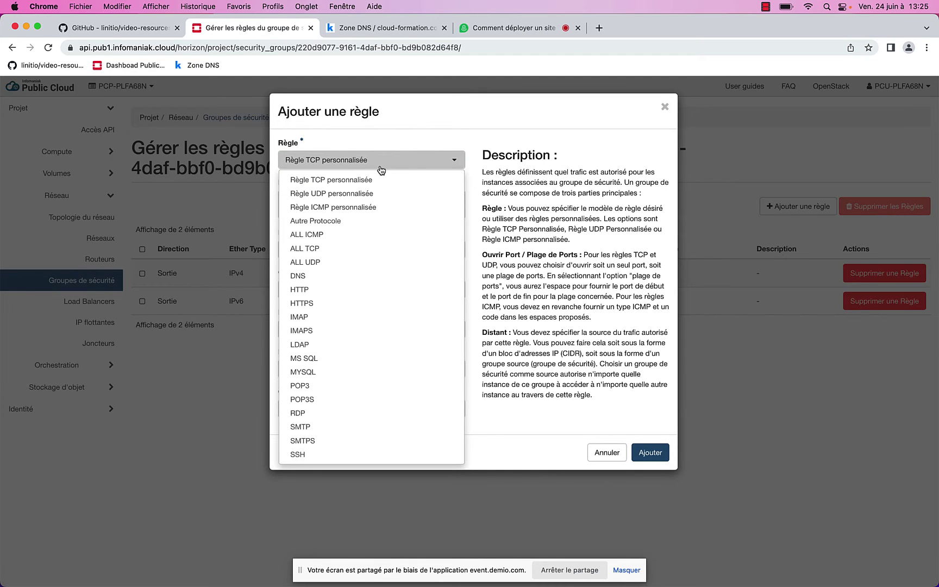
pyautogui.click(335, 455)
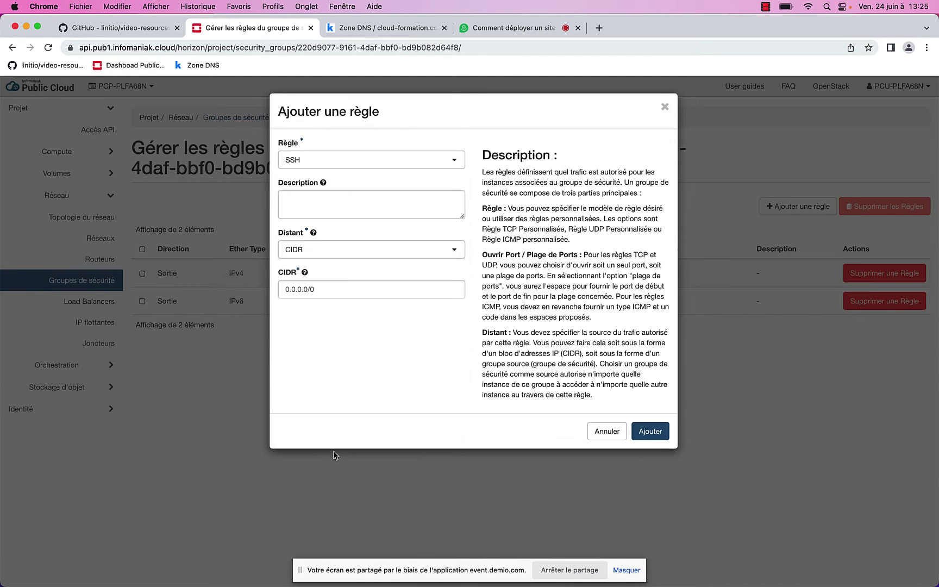
pyautogui.click(336, 250)
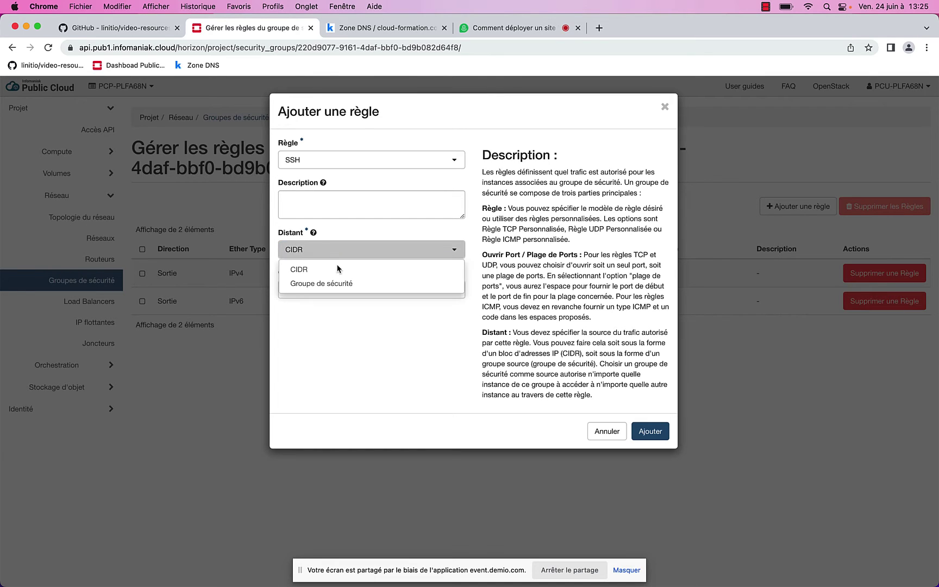
pyautogui.click(340, 285)
pyautogui.click(349, 291)
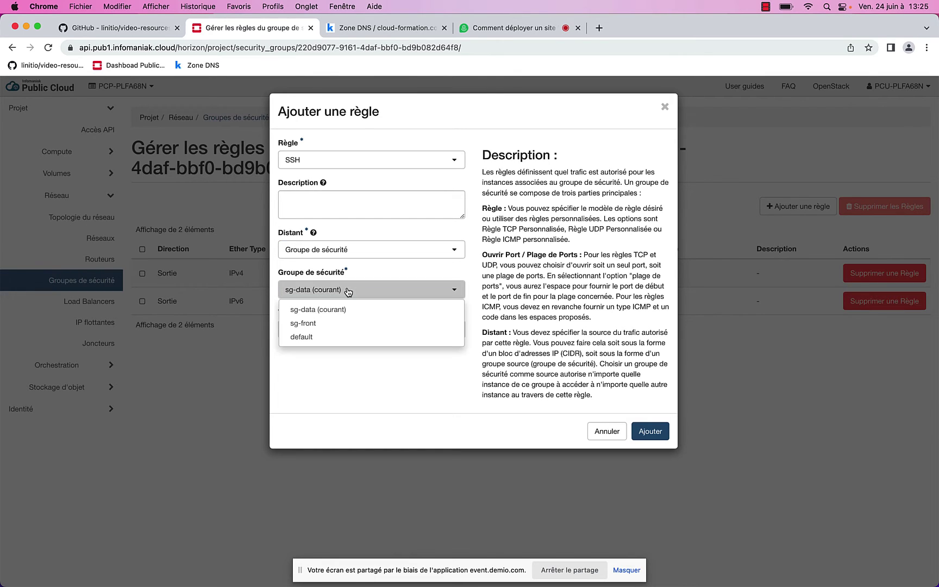
pyautogui.click(335, 325)
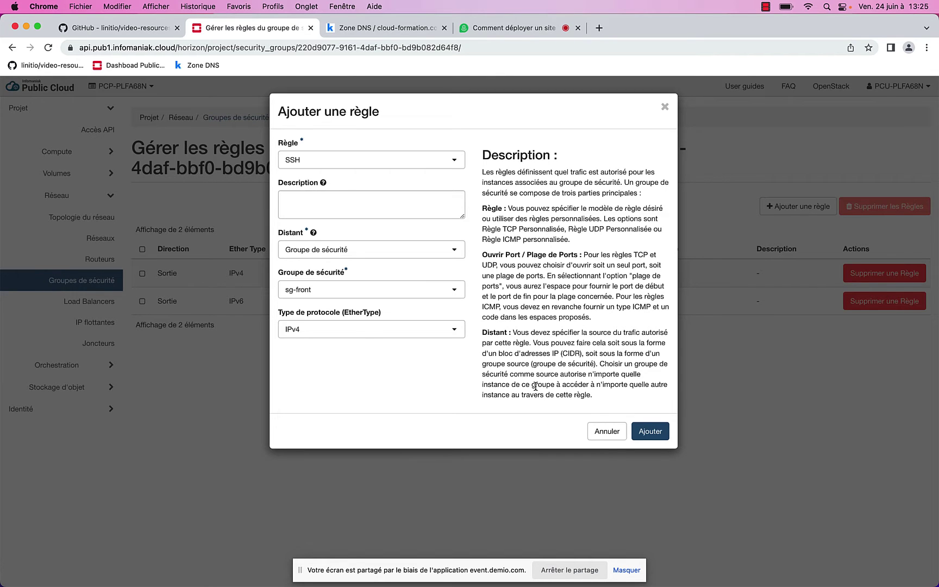
pyautogui.click(650, 430)
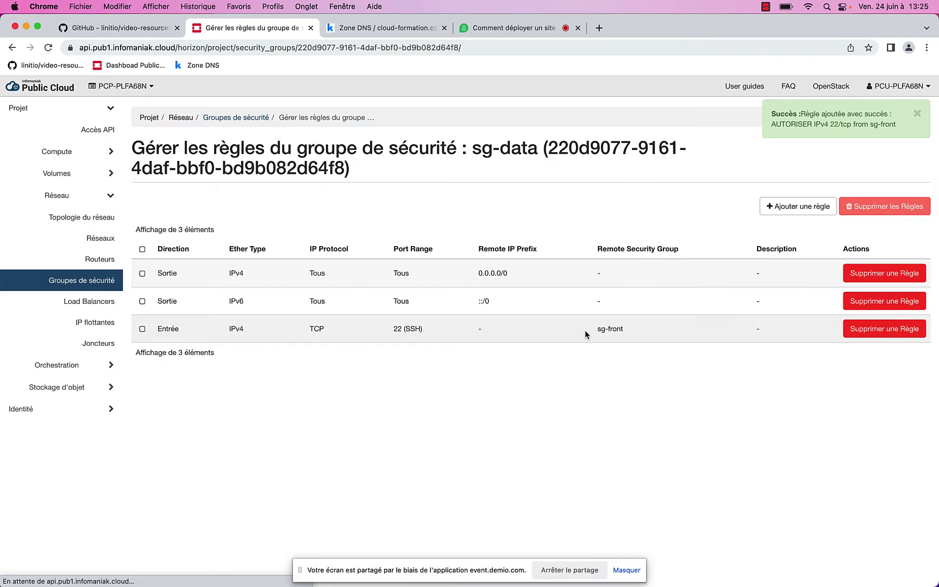
# Add a MYSQL rule to sg-data, also restricted to security group sg-front
pyautogui.click(781, 212)
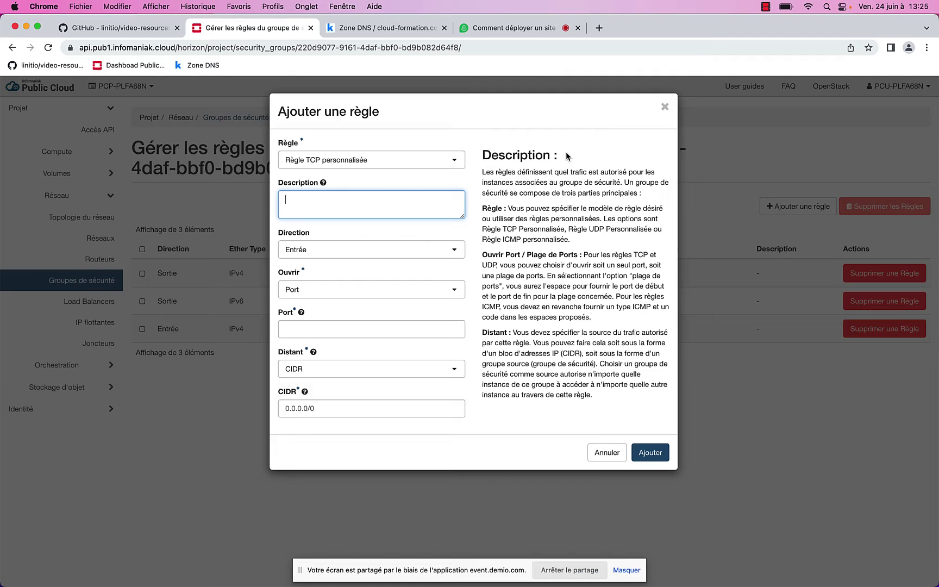
pyautogui.click(361, 159)
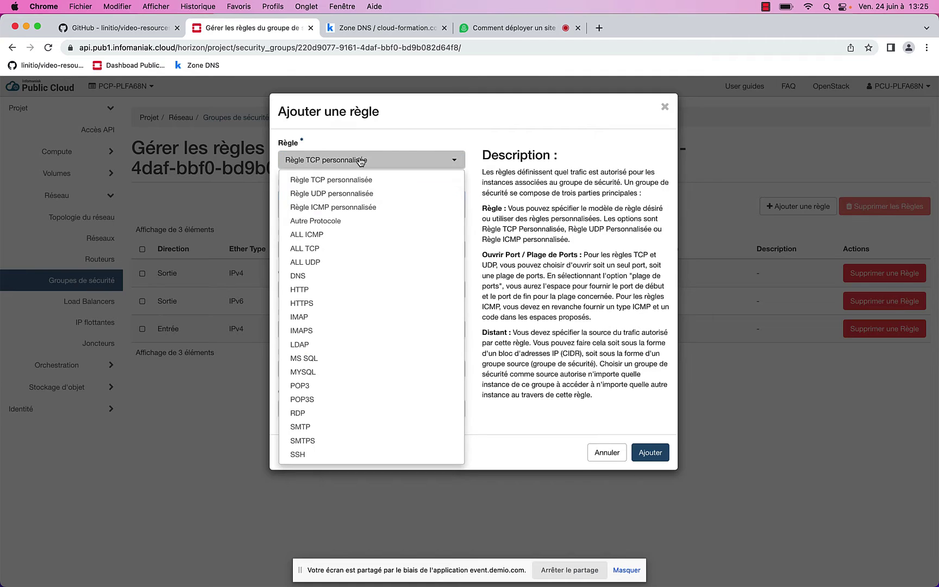
pyautogui.click(329, 372)
pyautogui.click(346, 251)
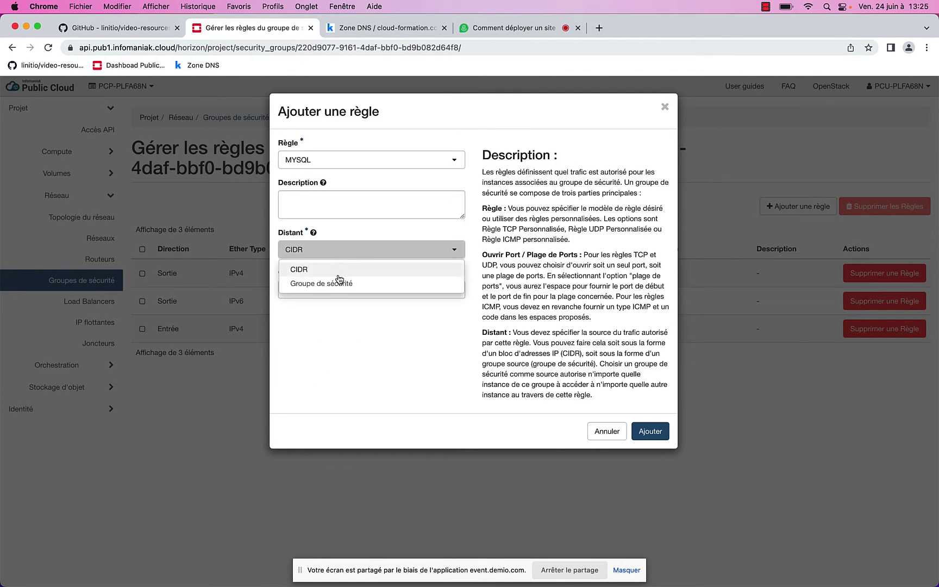
pyautogui.click(340, 284)
pyautogui.click(323, 292)
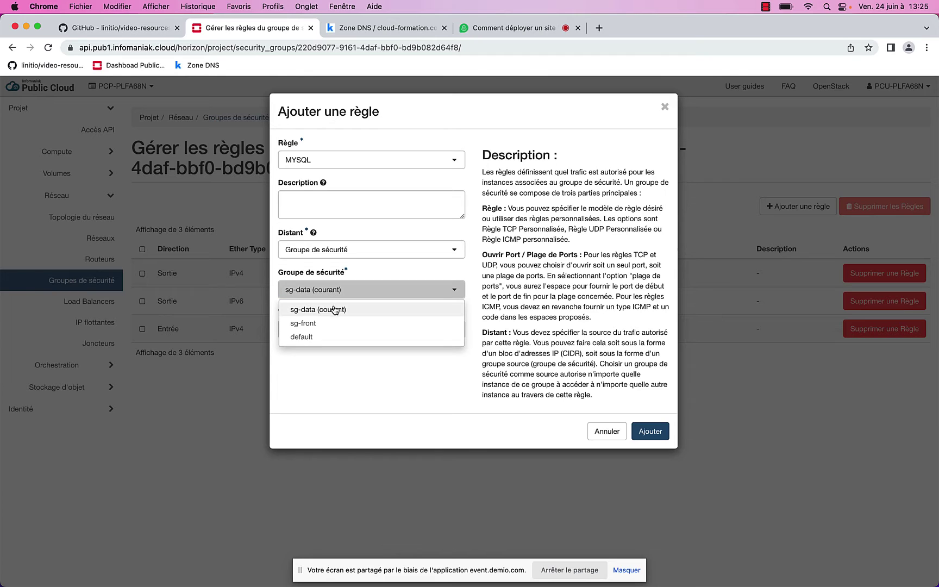
pyautogui.click(319, 325)
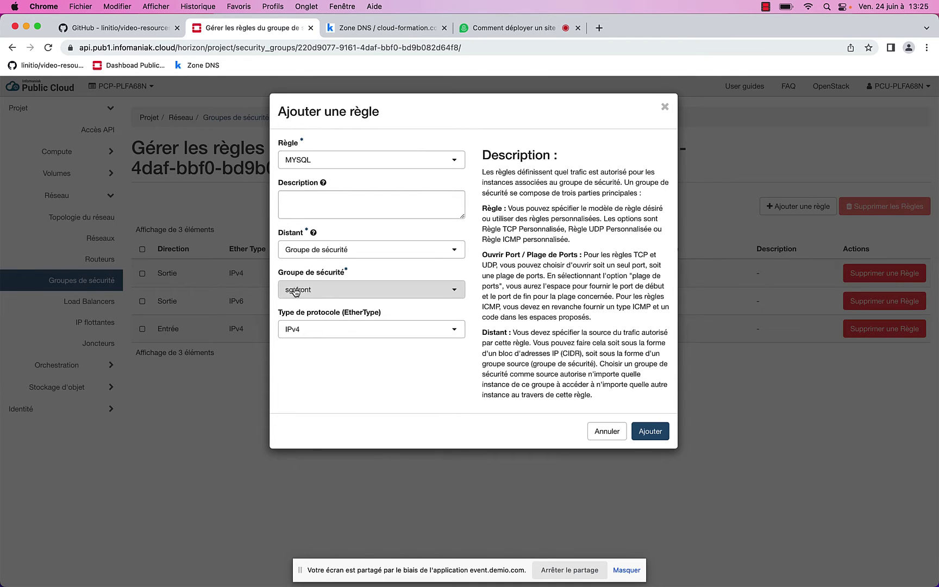
pyautogui.click(647, 435)
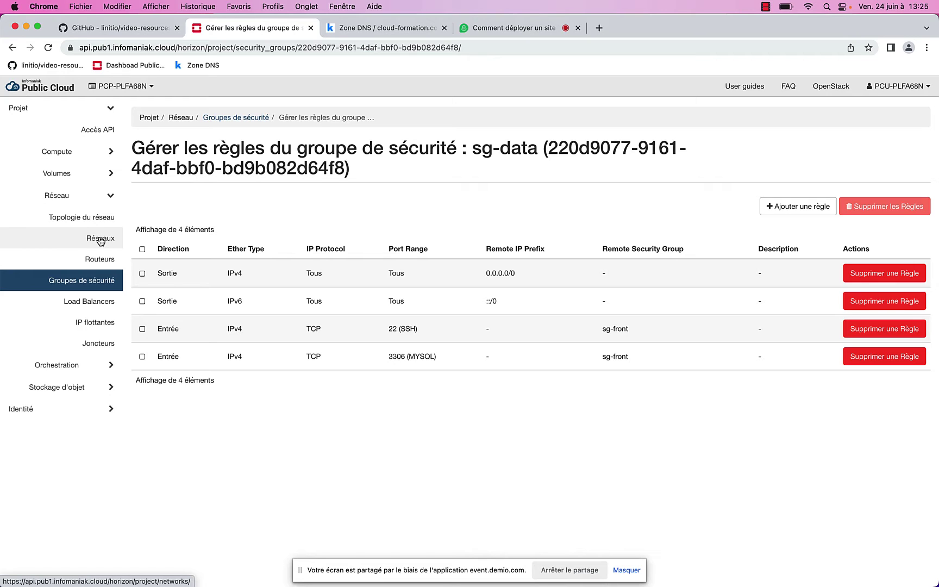
# On demo-network's port 10.1.0.10, replace the default security group with sg-data
pyautogui.click(102, 240)
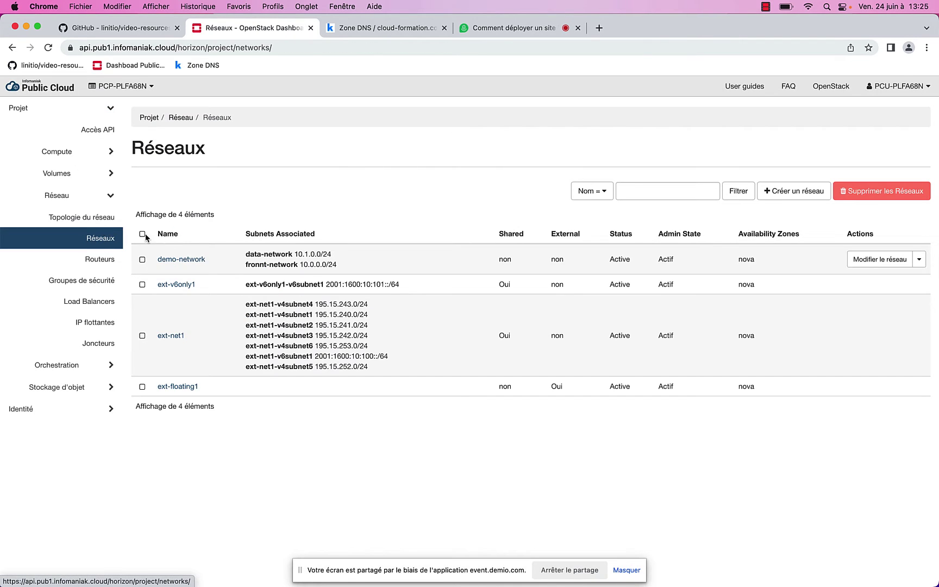
pyautogui.click(186, 262)
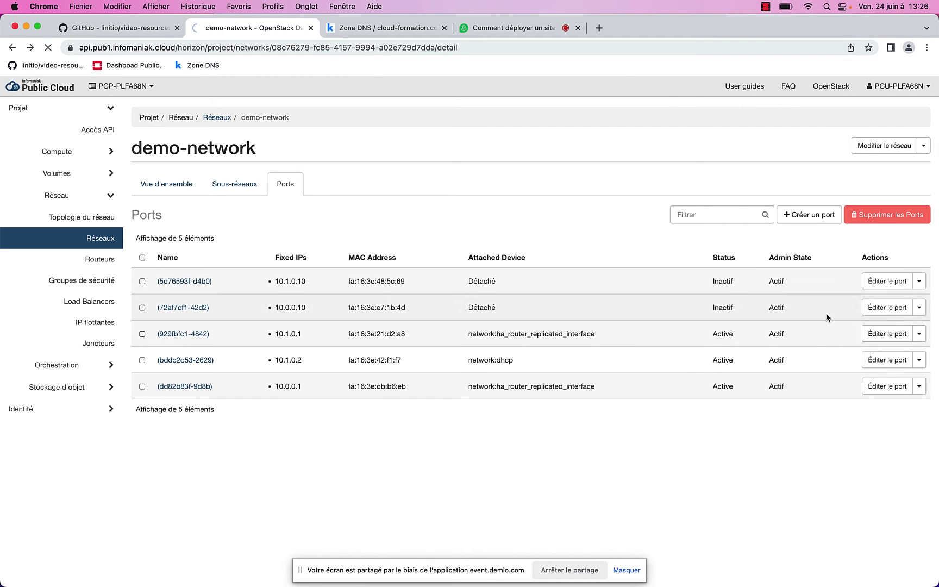
pyautogui.click(880, 278)
pyautogui.click(373, 152)
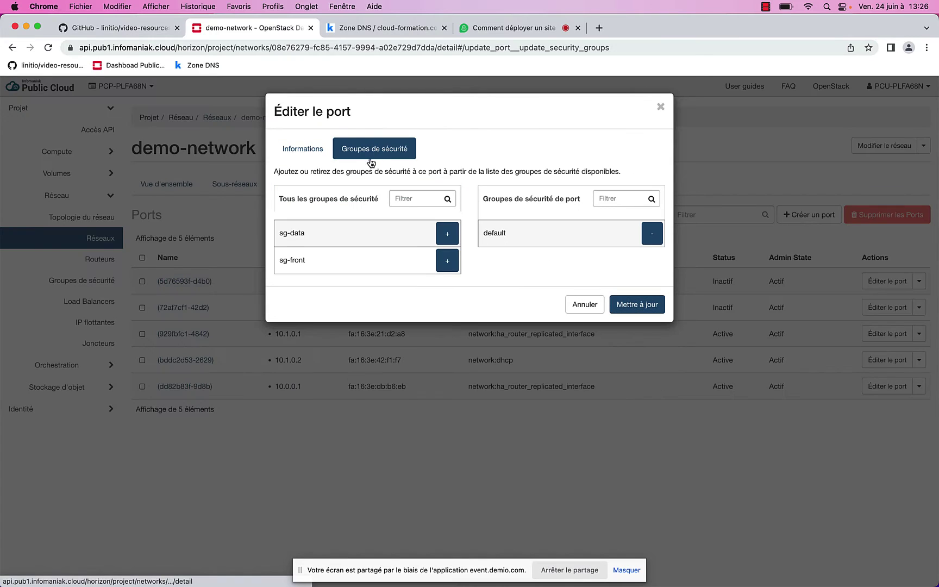
pyautogui.click(652, 240)
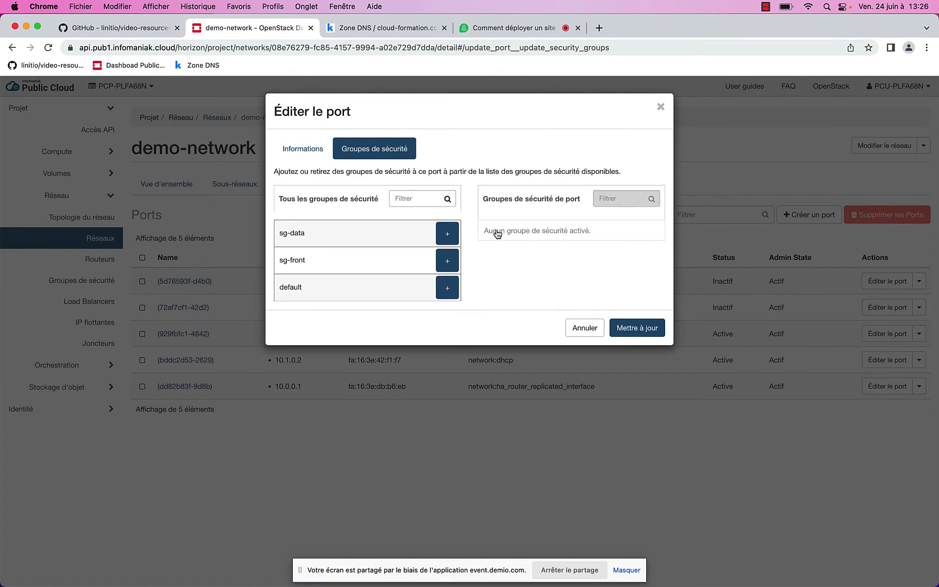
pyautogui.click(445, 235)
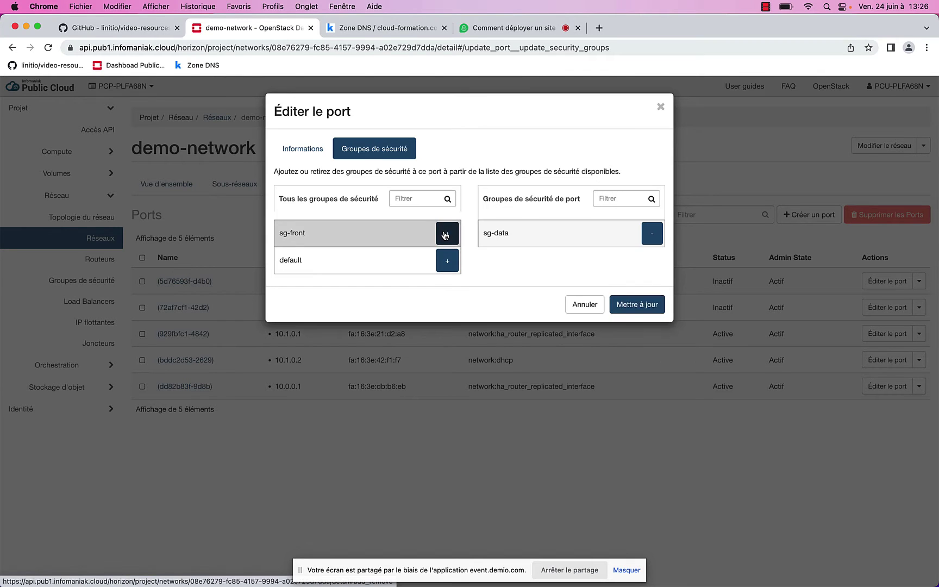
pyautogui.click(647, 325)
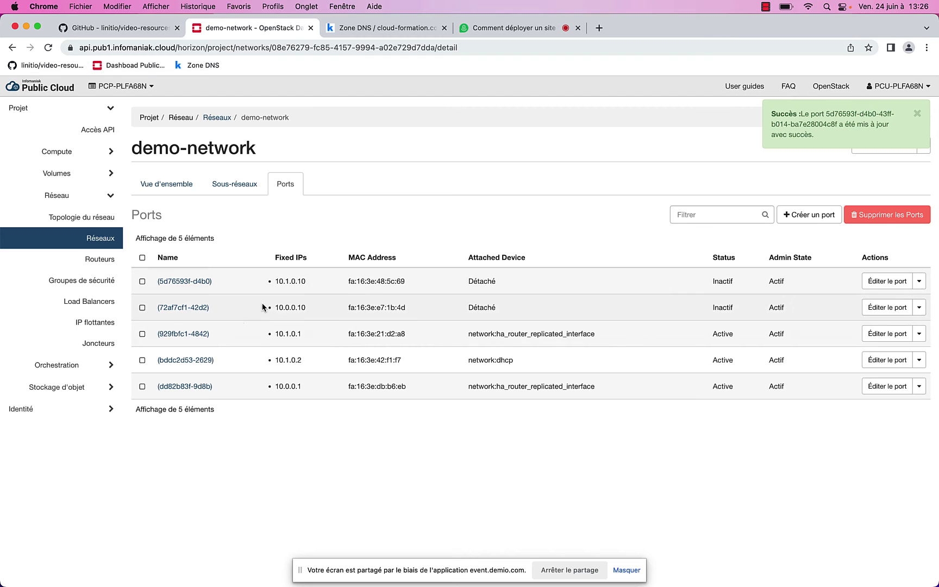
# On port 10.0.0.10, replace the default security group with sg-front
pyautogui.click(883, 307)
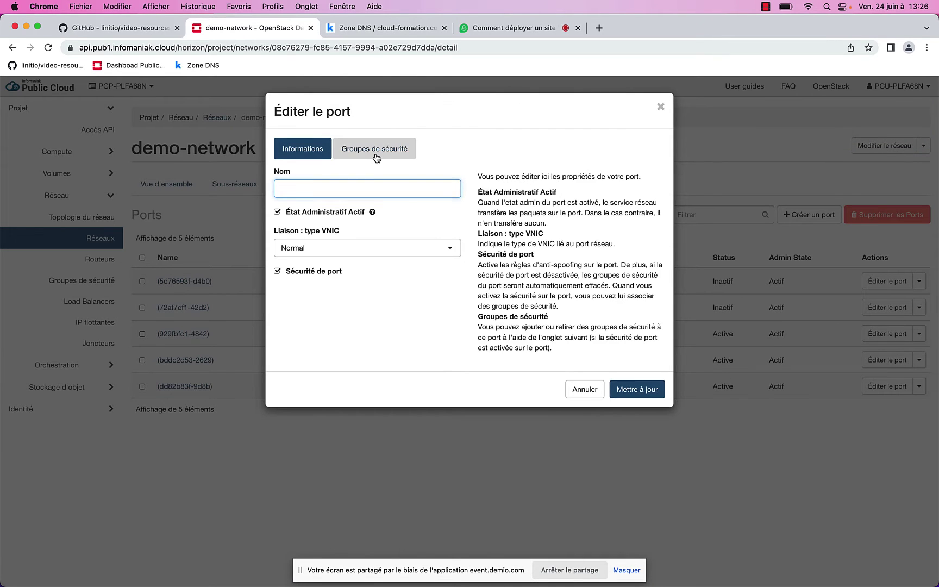
pyautogui.click(377, 157)
pyautogui.click(651, 233)
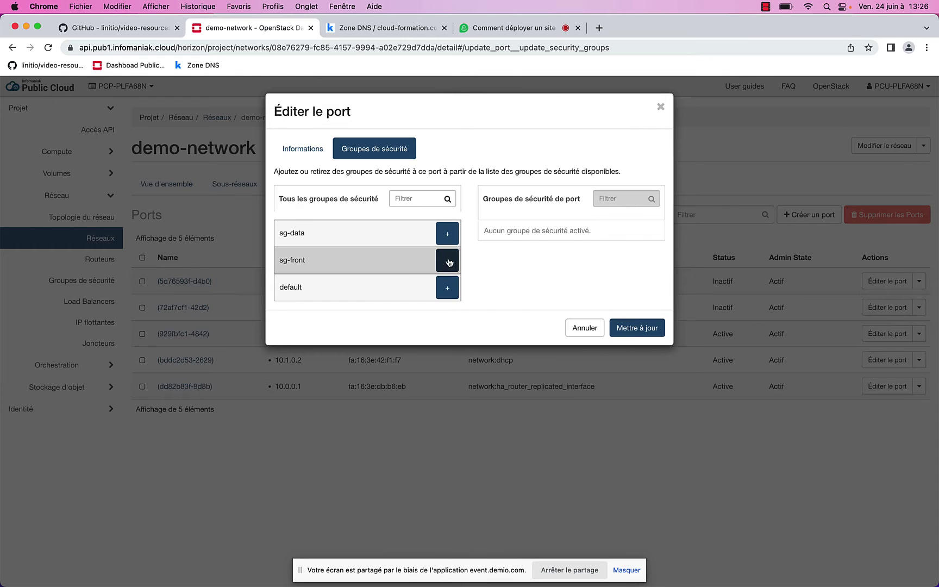
pyautogui.click(448, 262)
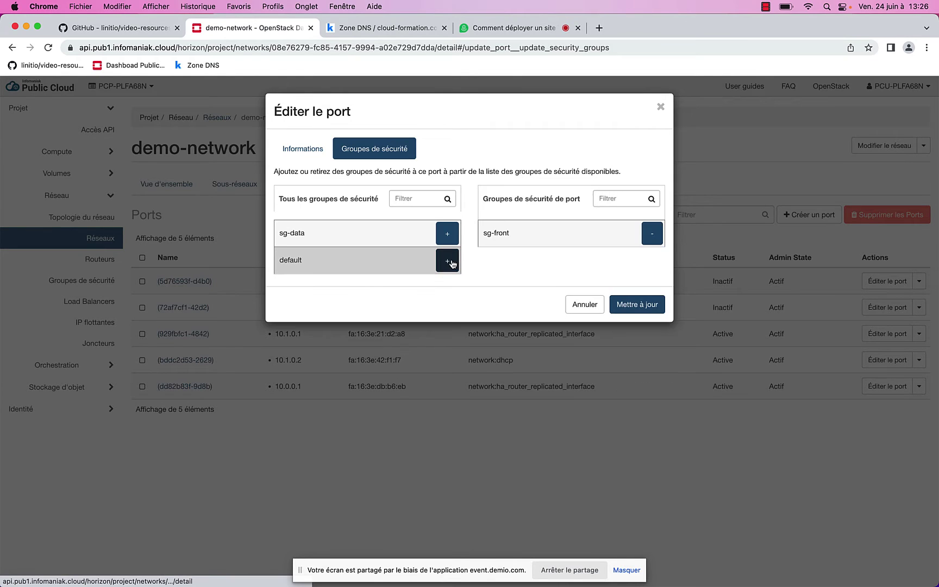
pyautogui.click(644, 306)
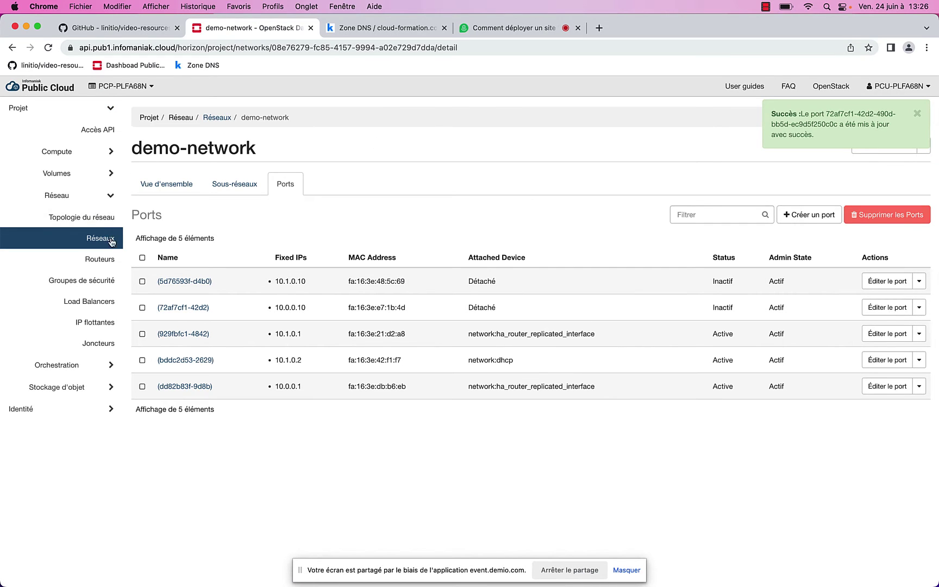
# View the network topology and inspect ext-router's interfaces, then close its details popup
pyautogui.click(92, 218)
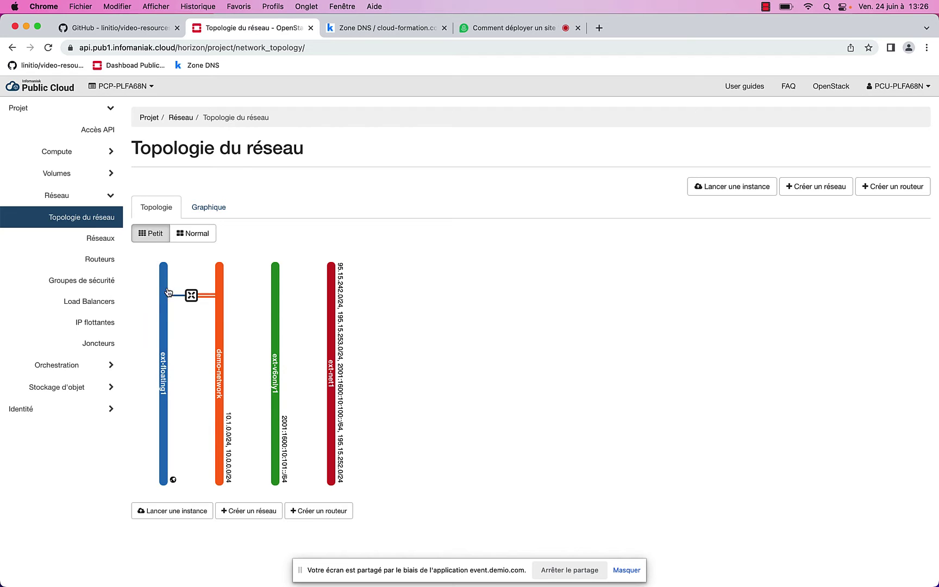
pyautogui.click(191, 297)
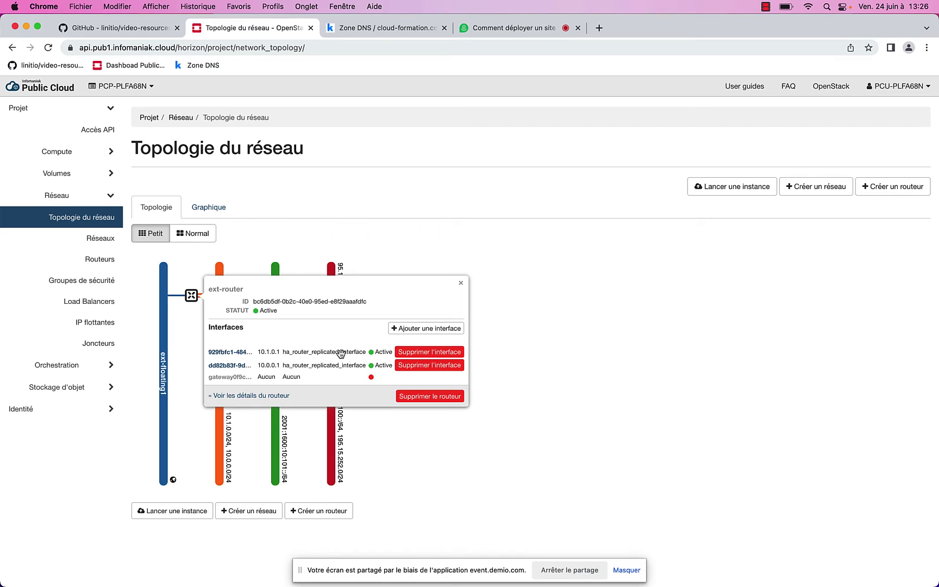
pyautogui.click(261, 238)
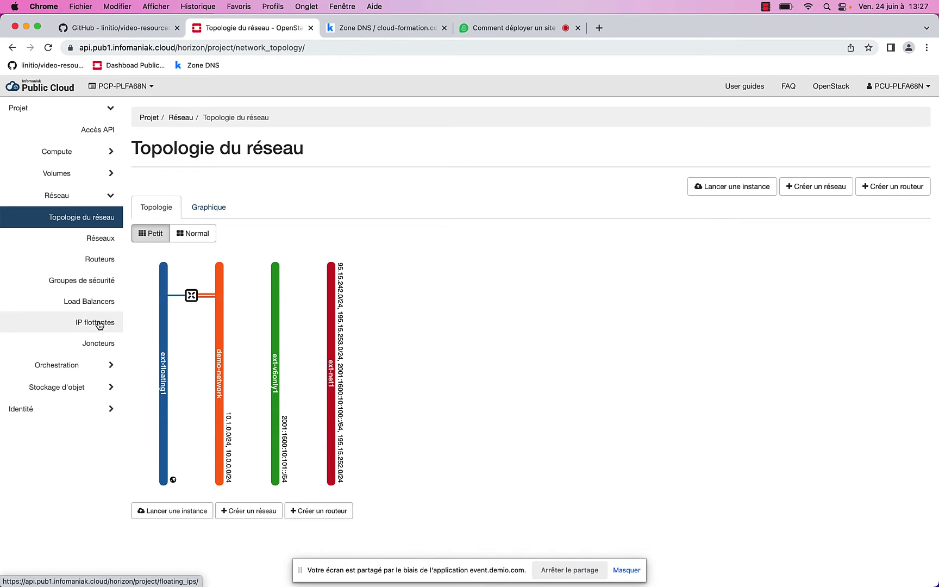
# Allocate a new floating IP from the ext-floating1 pool
pyautogui.click(100, 325)
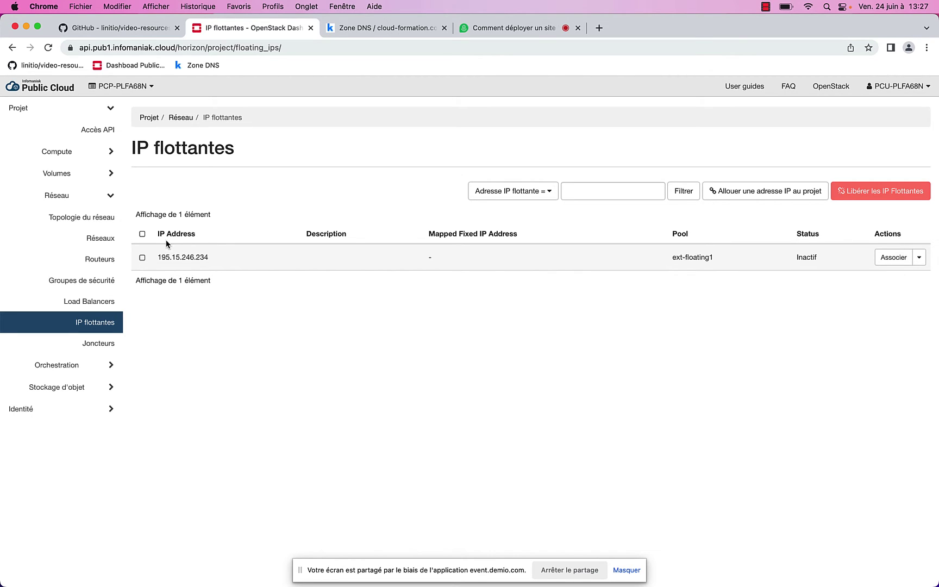
pyautogui.click(754, 191)
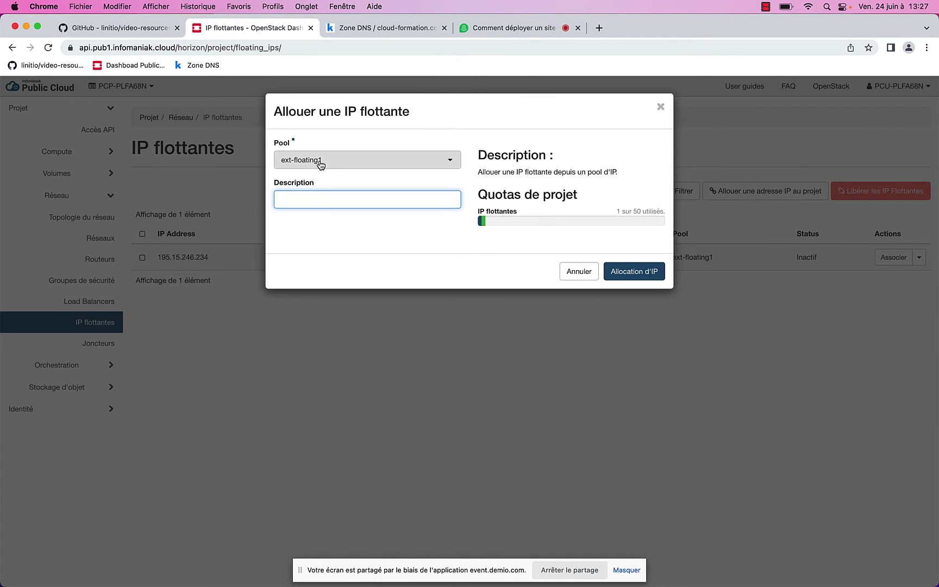
pyautogui.click(320, 162)
pyautogui.click(320, 163)
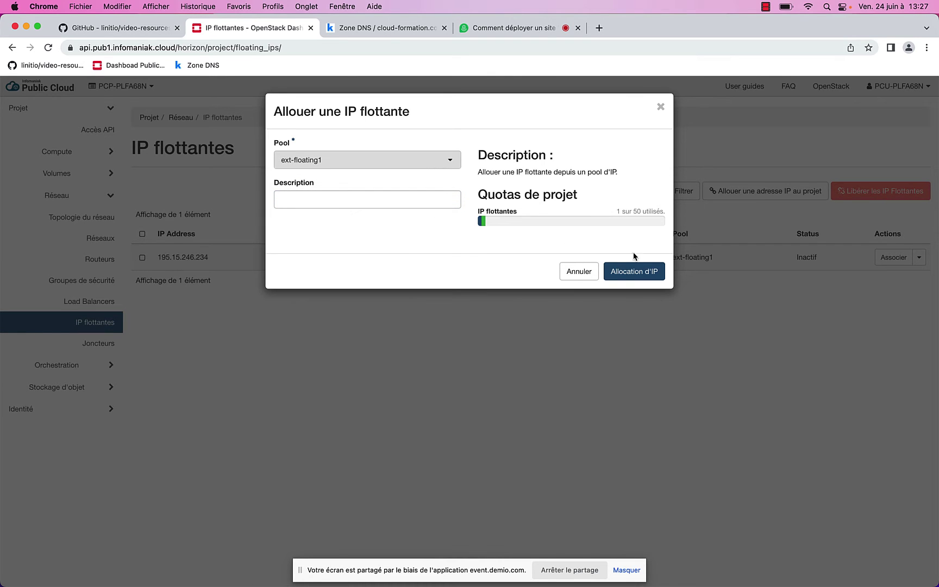
pyautogui.click(637, 275)
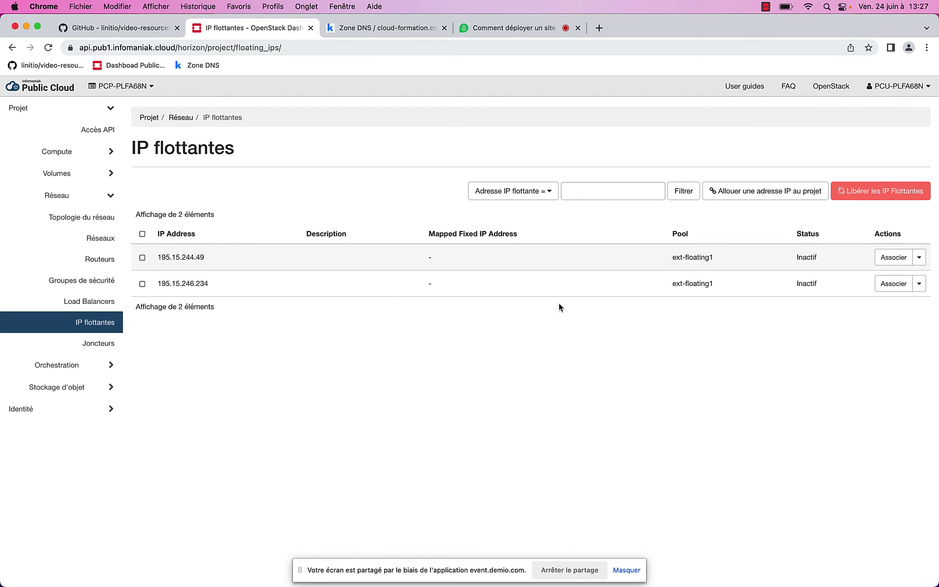
# Associate floating IP 195.15.246.234 with the 10.0.0.10 port
pyautogui.click(893, 285)
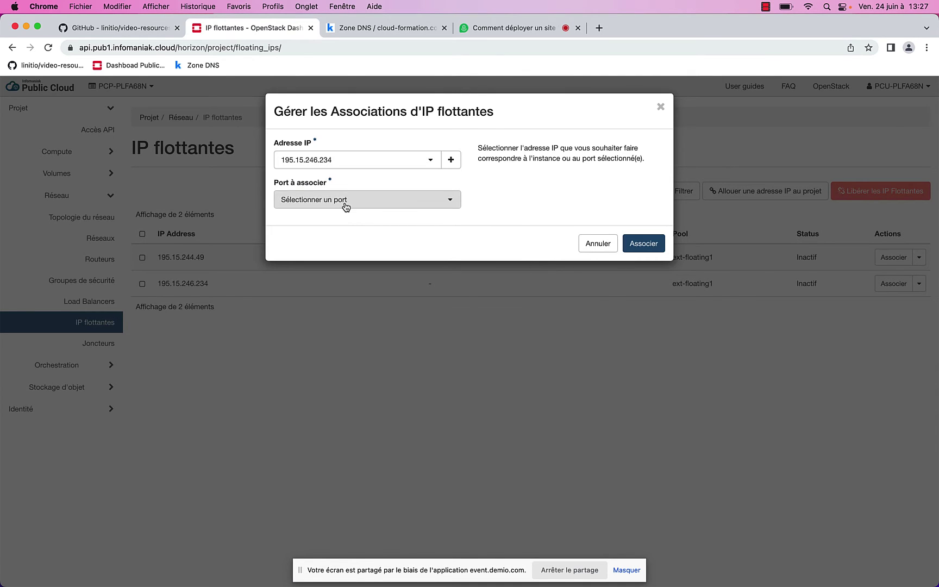
pyautogui.click(346, 202)
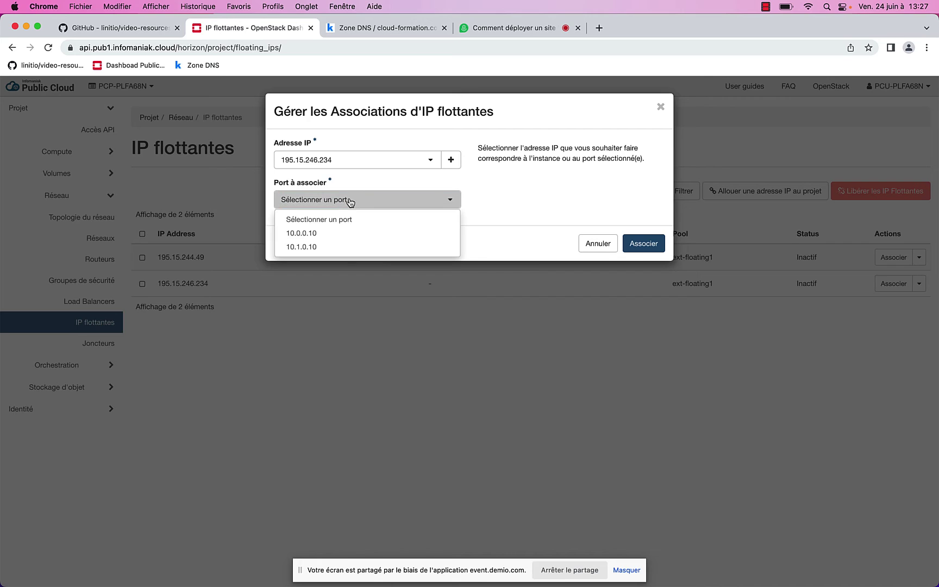
pyautogui.click(344, 235)
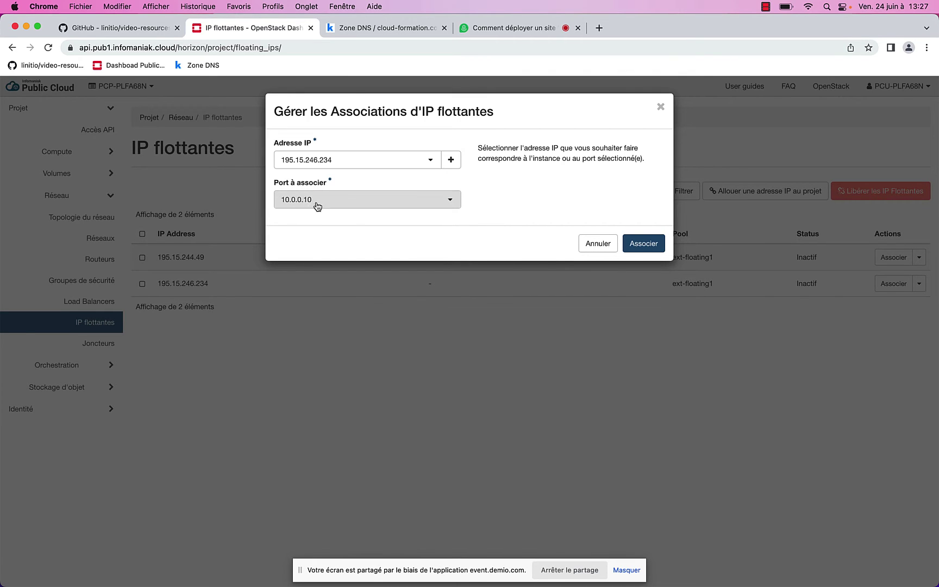
pyautogui.click(648, 248)
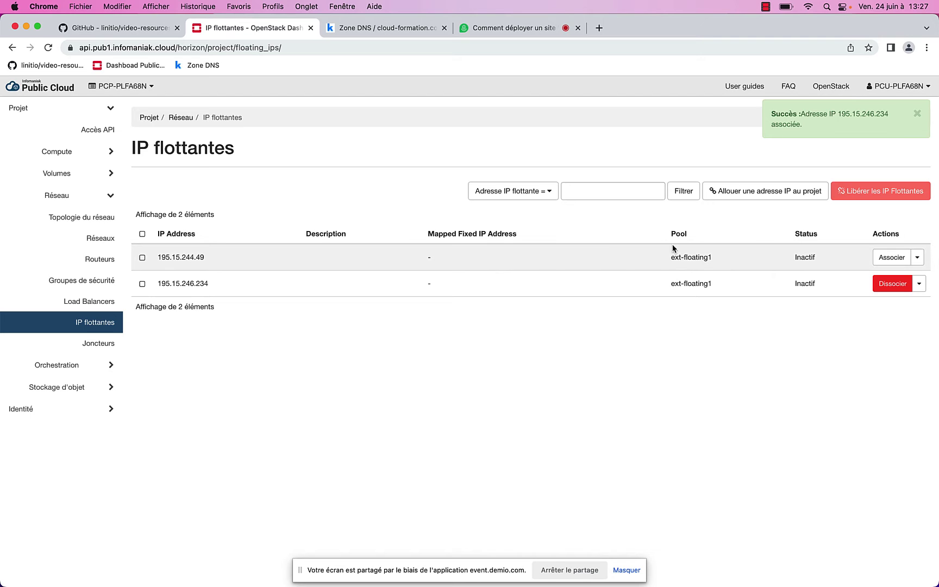
# Untick Activer DHCP on demo-network's data-network subnet (10.1.0.0/24) and save the subnet
pyautogui.click(97, 242)
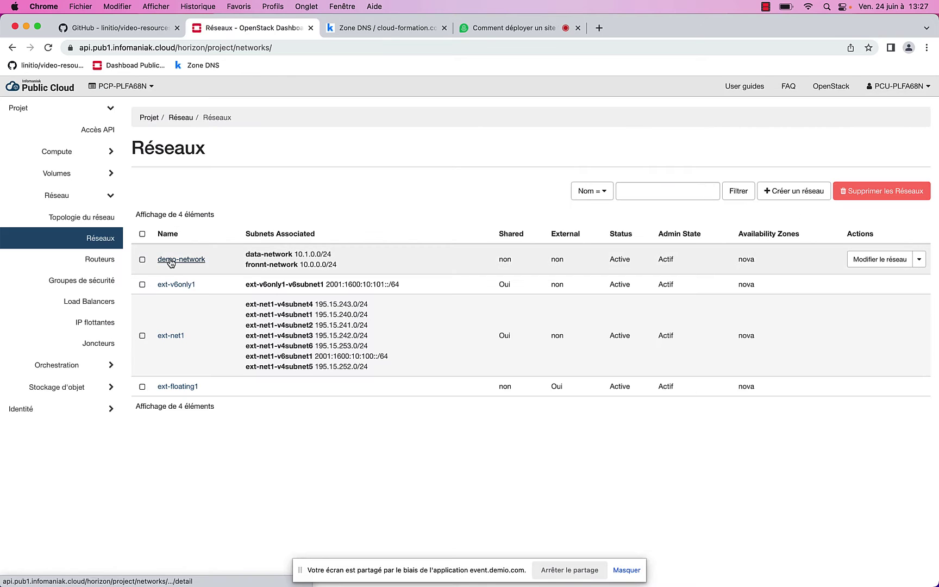
pyautogui.click(185, 261)
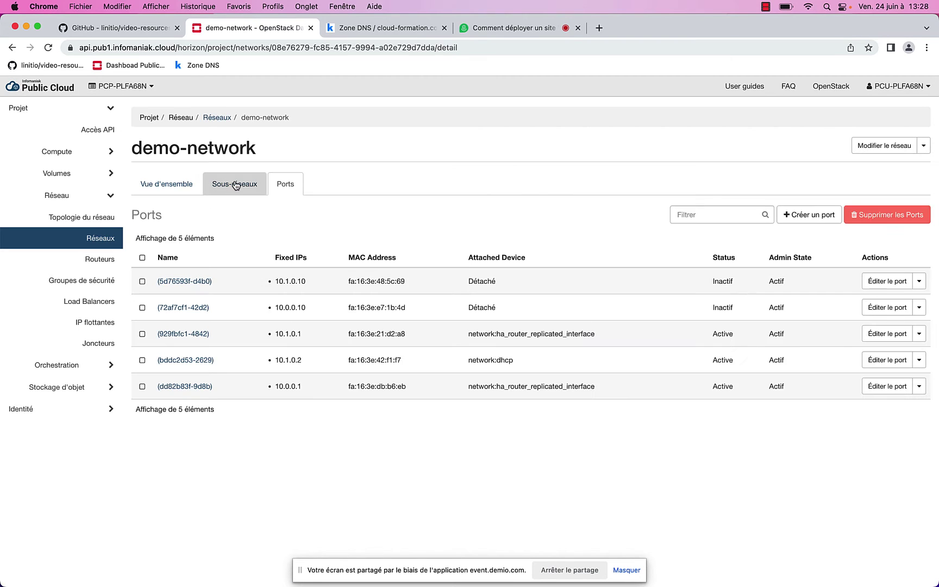
pyautogui.click(235, 185)
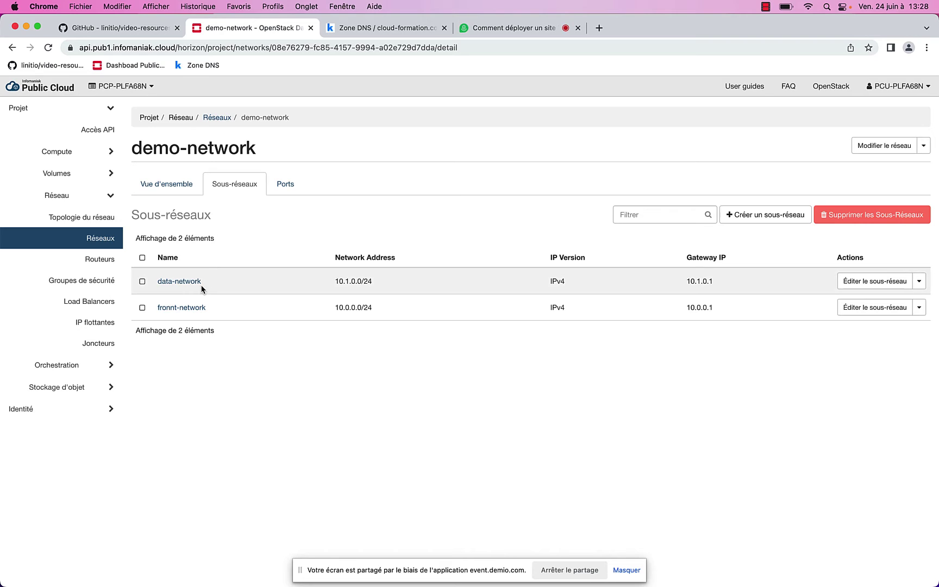
pyautogui.click(194, 281)
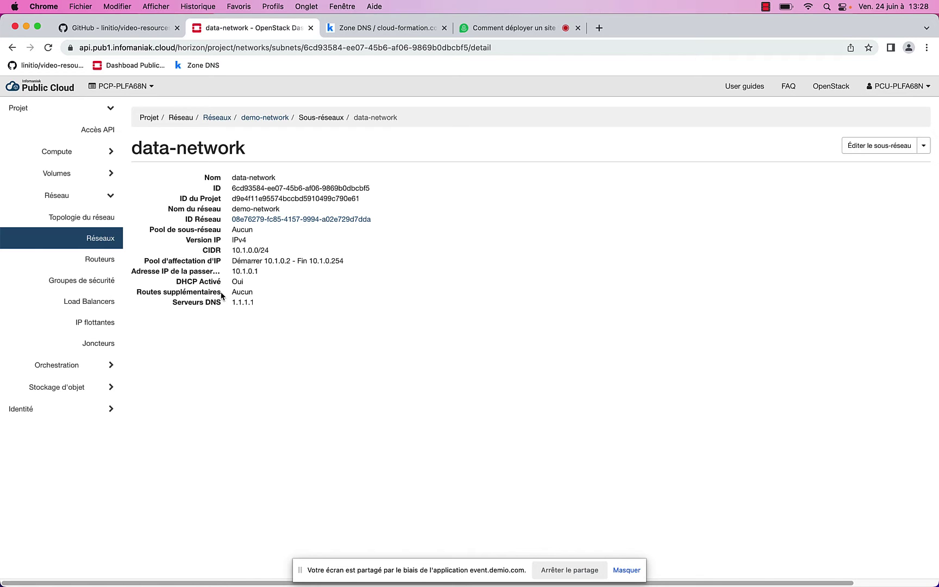
pyautogui.click(879, 146)
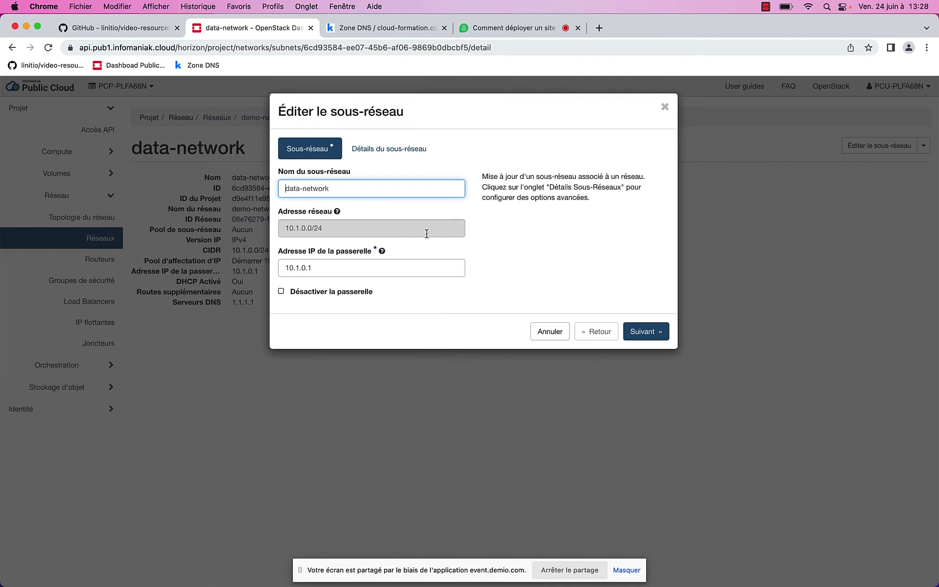
pyautogui.click(380, 154)
pyautogui.click(309, 171)
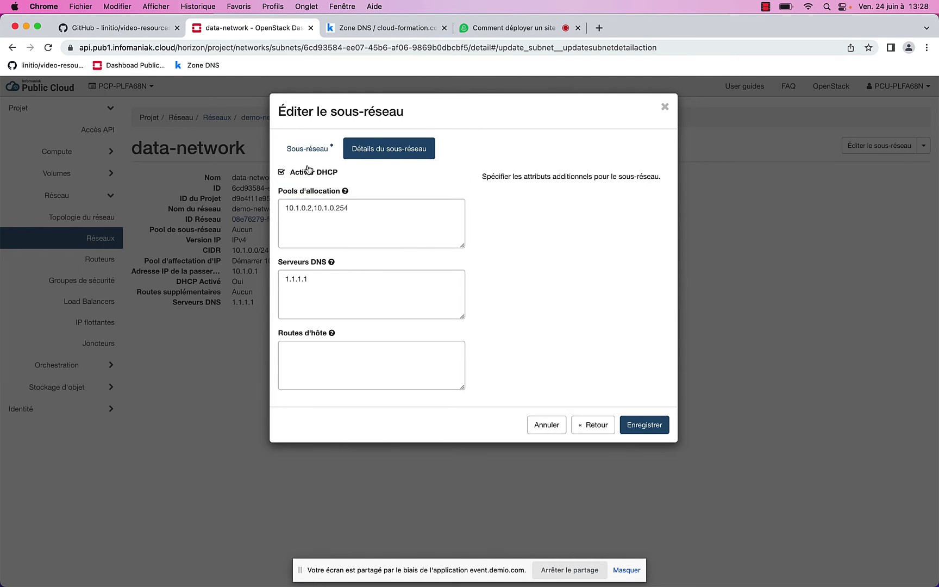
pyautogui.click(652, 430)
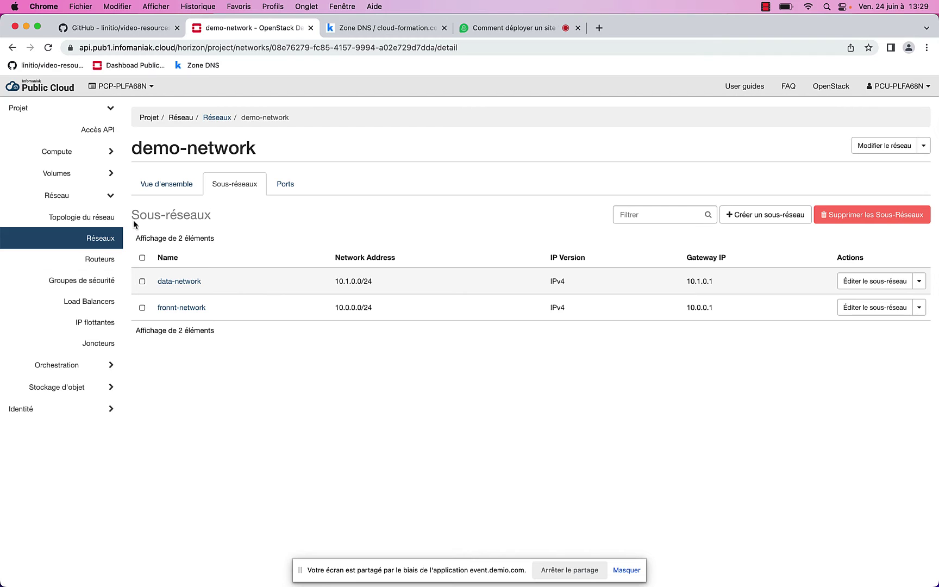
# Start launching a new instance from Compute > Instances, naming it instance-db
pyautogui.click(75, 154)
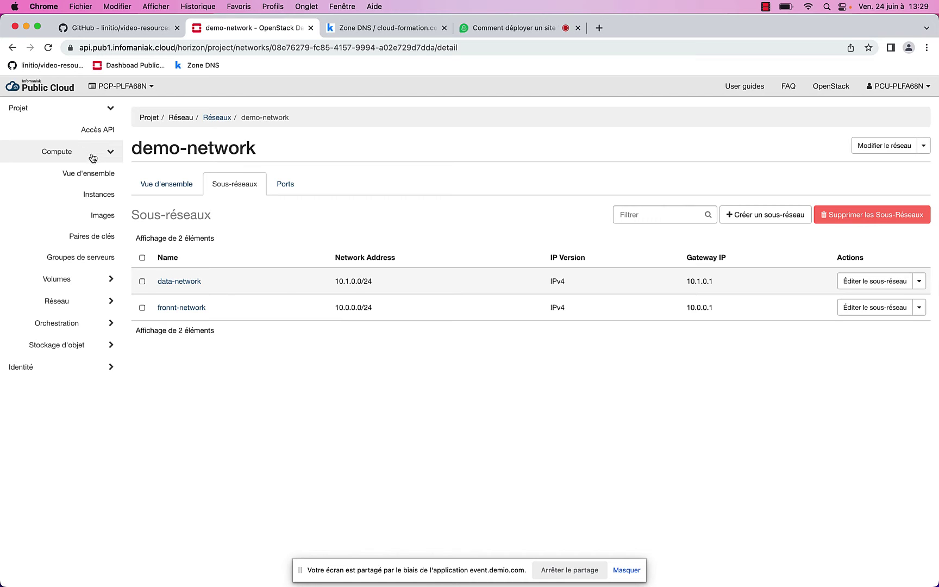
pyautogui.click(95, 194)
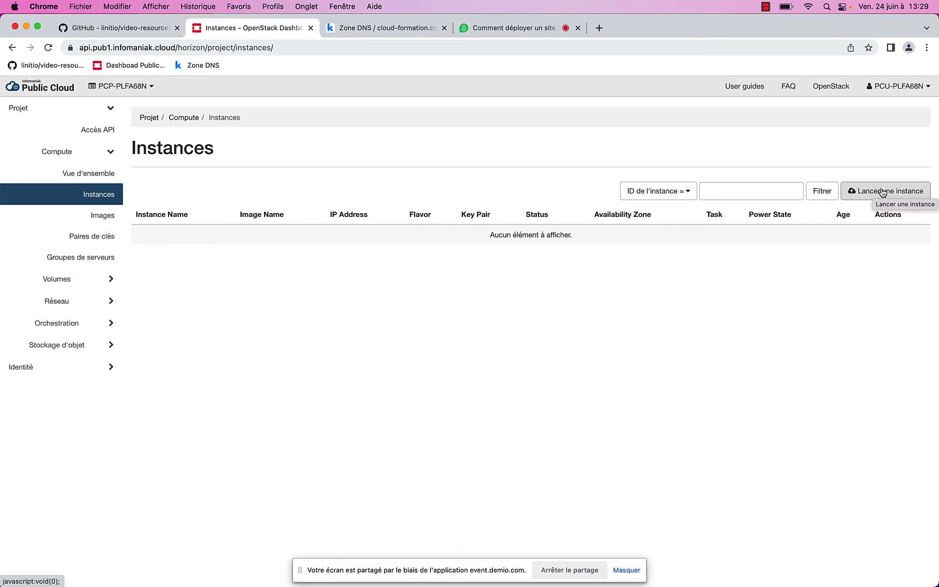
pyautogui.click(882, 193)
pyautogui.click(393, 181)
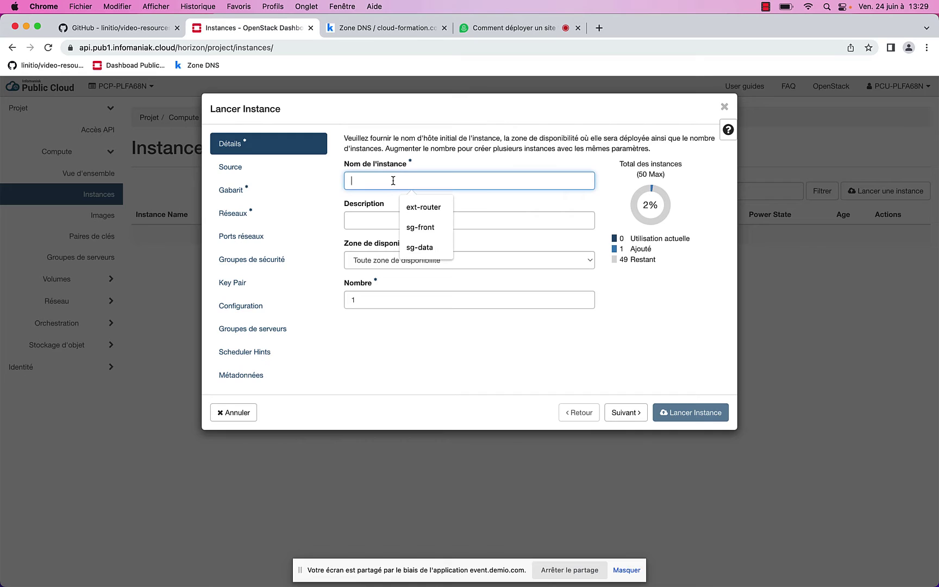
pyautogui.write('instance-db')
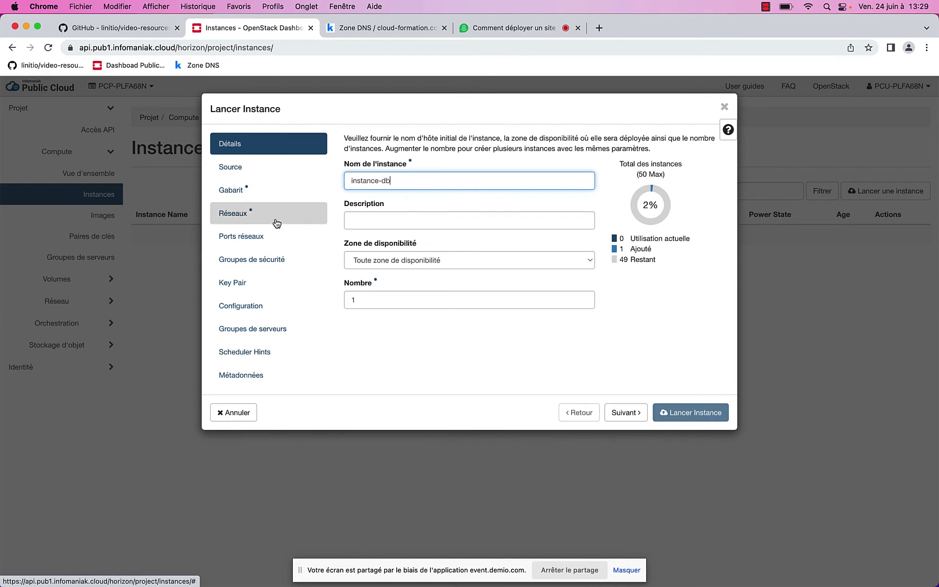
pyautogui.click(407, 262)
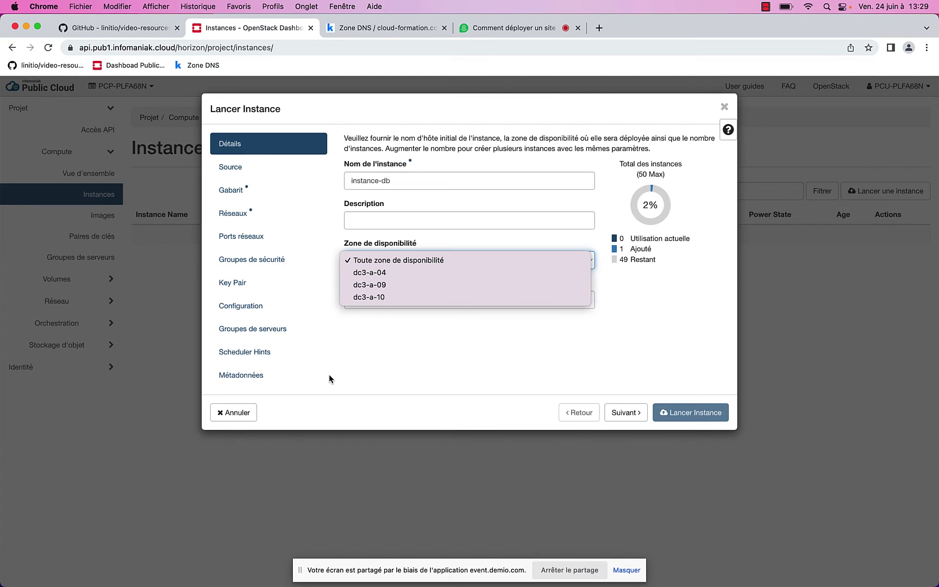
# Keep any availability zone and select Ubuntu 22.04 LTS Jammy Jellyfish as the boot image
pyautogui.click(327, 400)
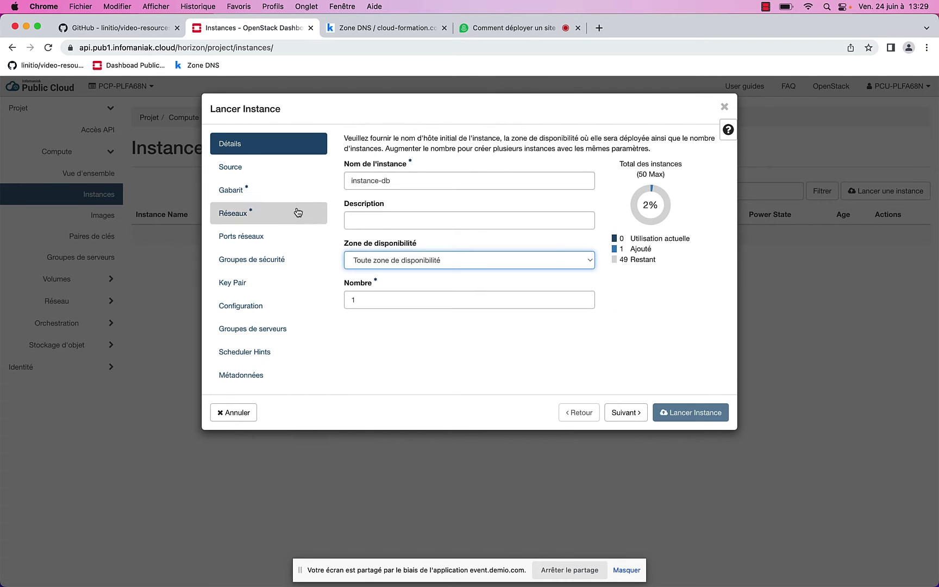
pyautogui.click(268, 170)
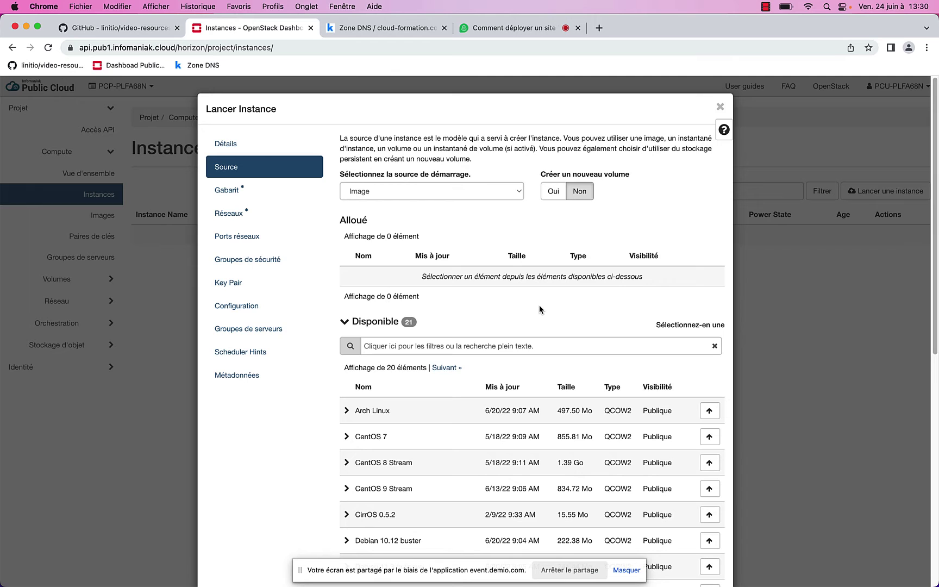
pyautogui.scroll(-1, 513, 310)
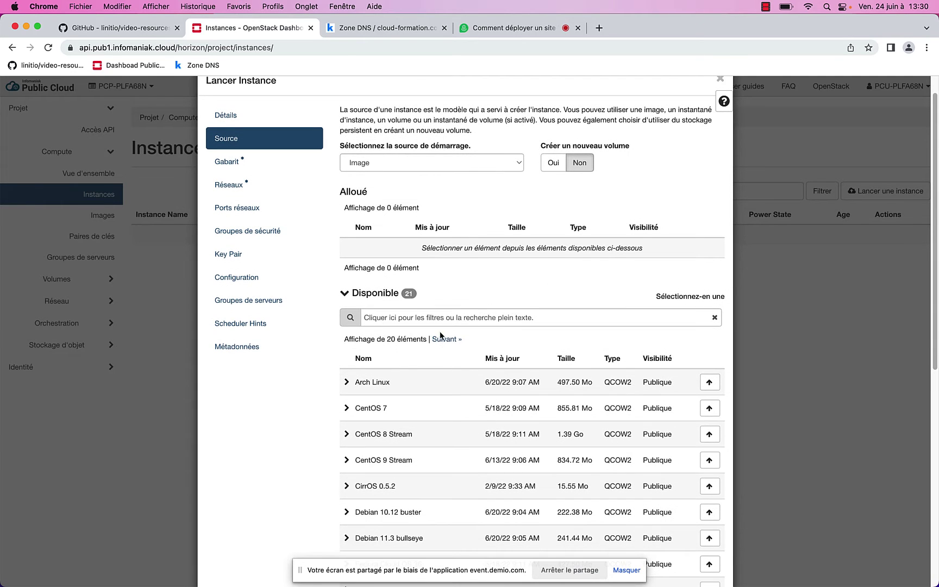
pyautogui.scroll(-4, 484, 326)
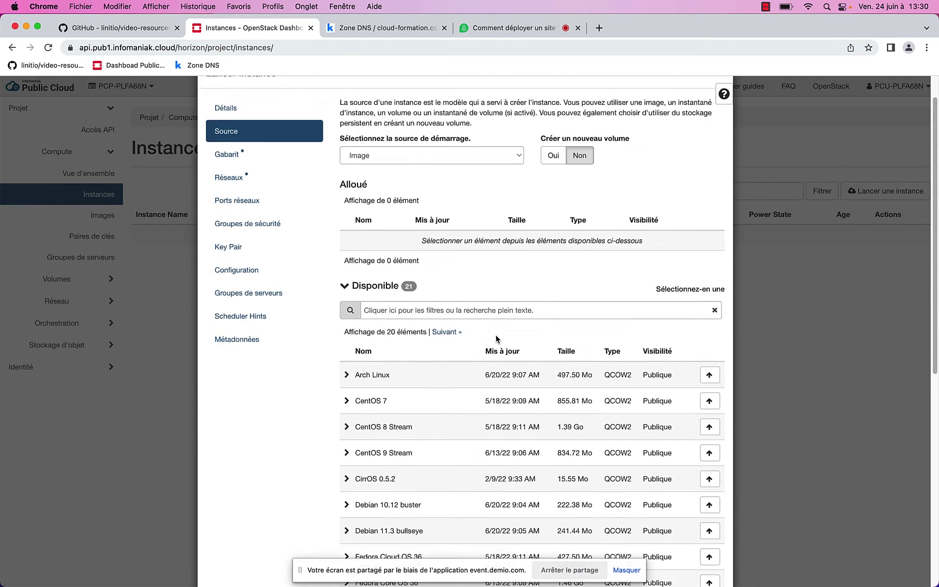
pyautogui.scroll(-8, 478, 359)
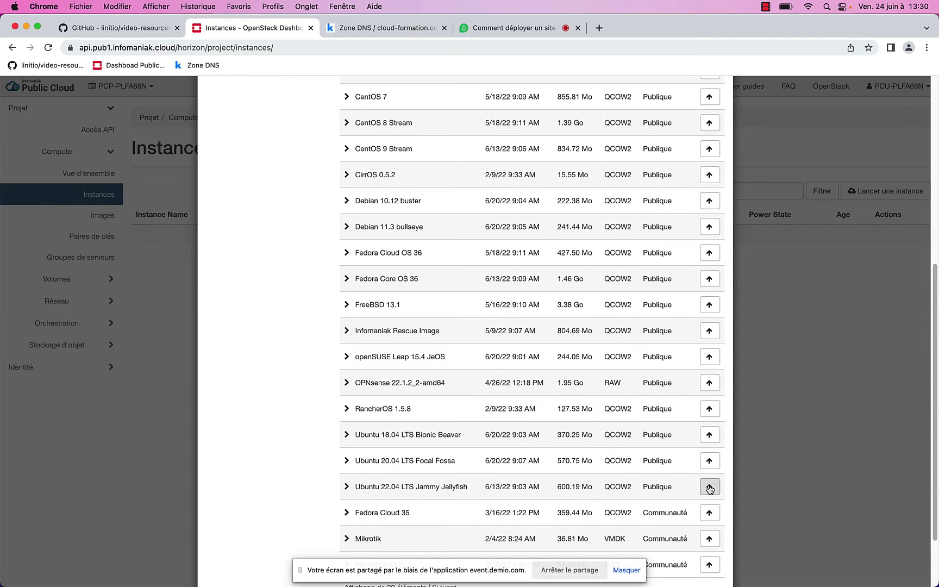
pyautogui.click(709, 486)
pyautogui.scroll(15, 489, 326)
pyautogui.click(281, 195)
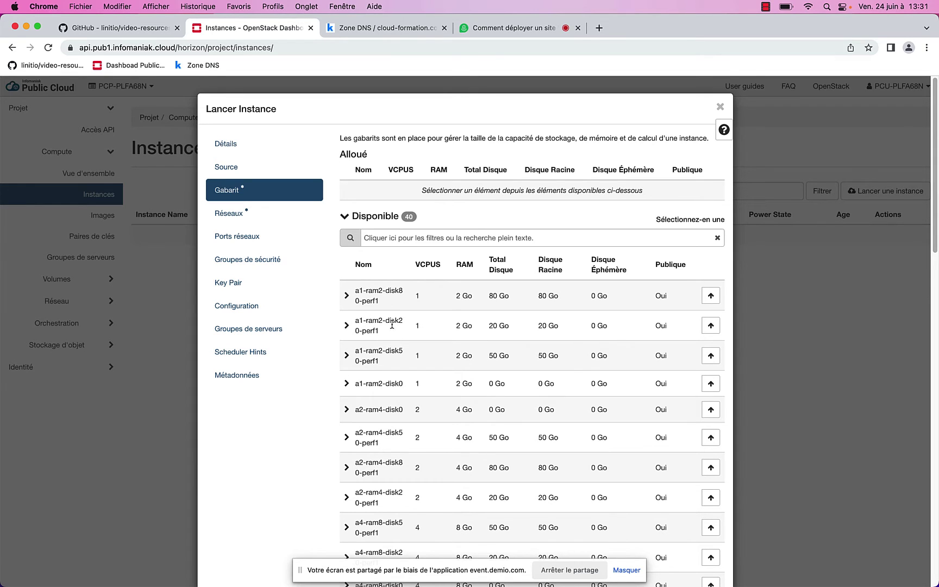
pyautogui.click(711, 325)
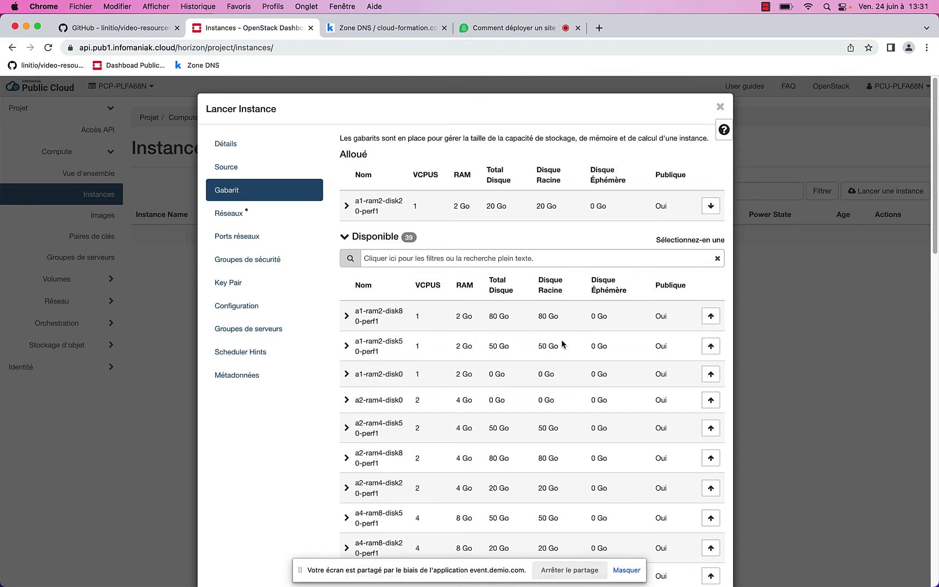
pyautogui.scroll(-1, 347, 403)
pyautogui.scroll(-15, 347, 403)
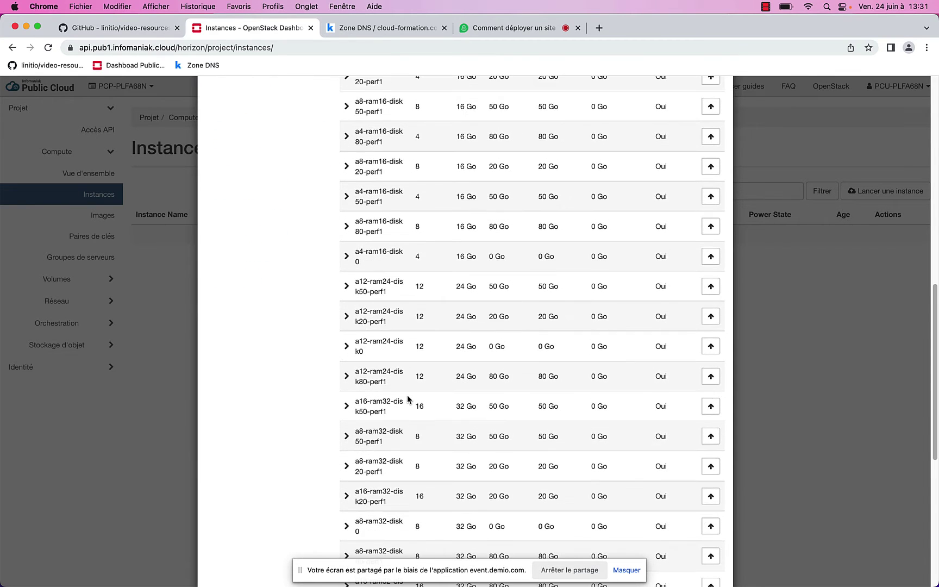
pyautogui.scroll(-3, 408, 394)
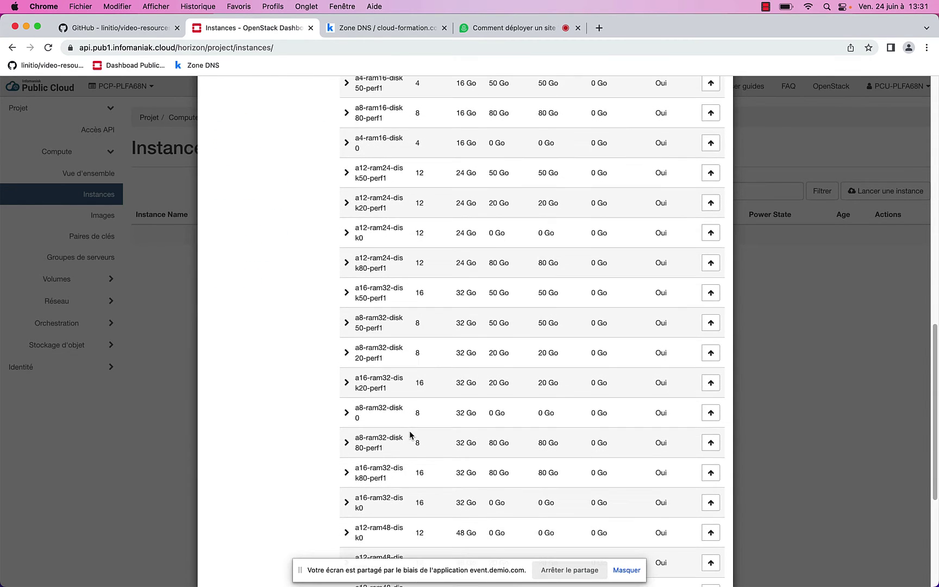
pyautogui.scroll(-3, 403, 438)
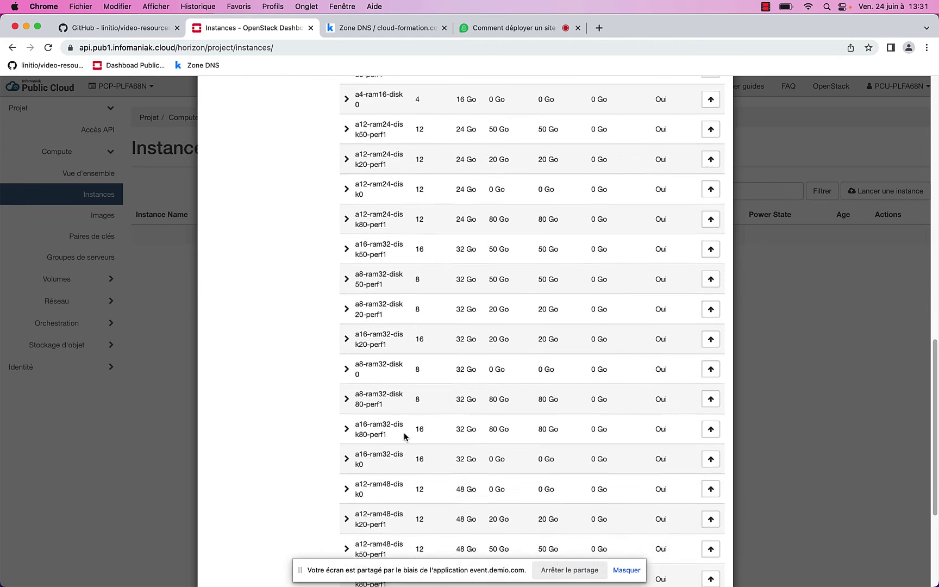
pyautogui.scroll(-3, 407, 429)
pyautogui.scroll(4, 404, 449)
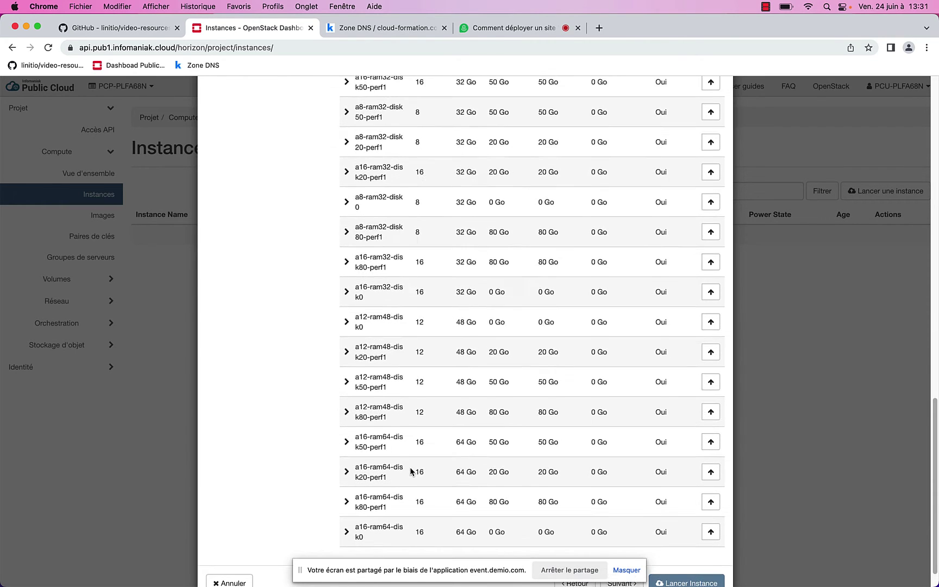
pyautogui.scroll(20, 411, 472)
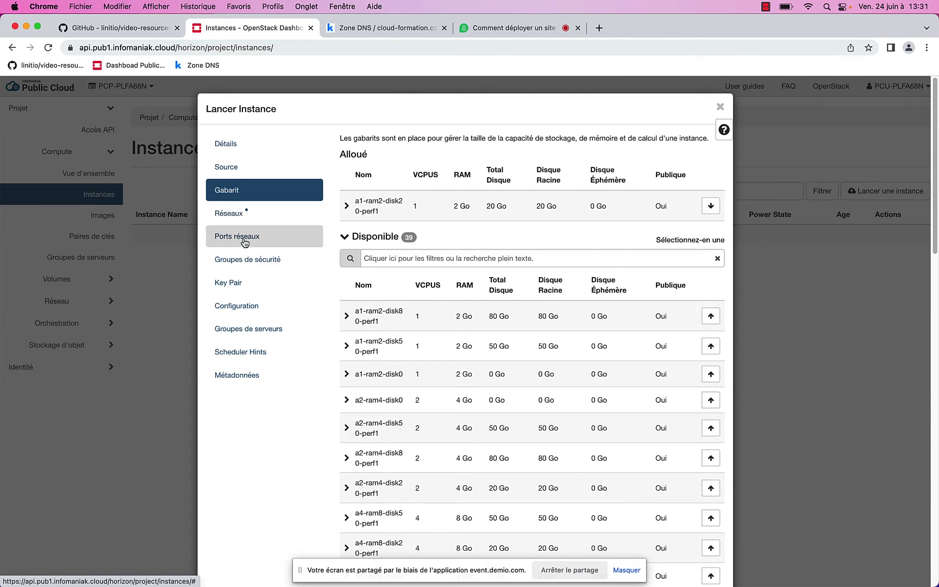
# Allocate the 10.1.0.10 data-network port to the instance, then go to the key pair settings
pyautogui.click(243, 237)
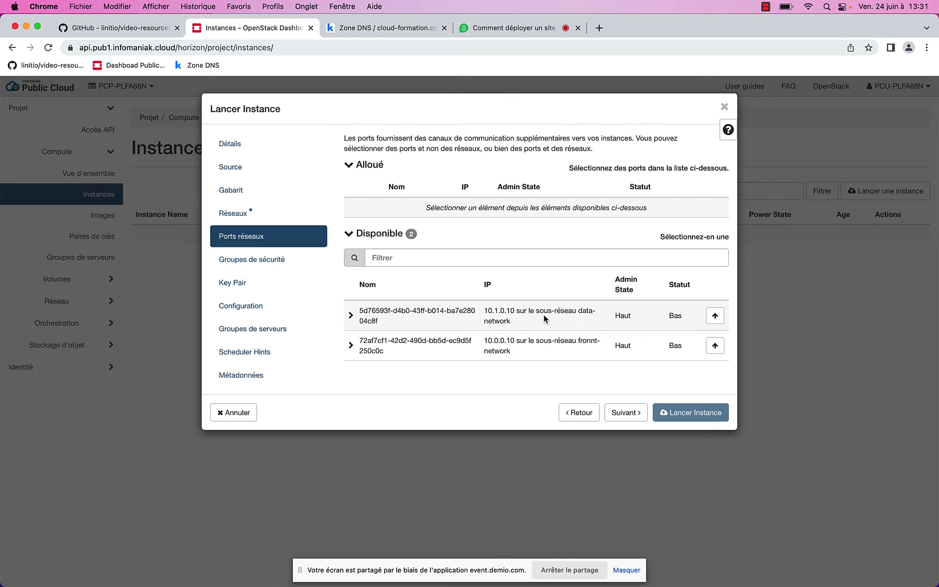
pyautogui.click(714, 316)
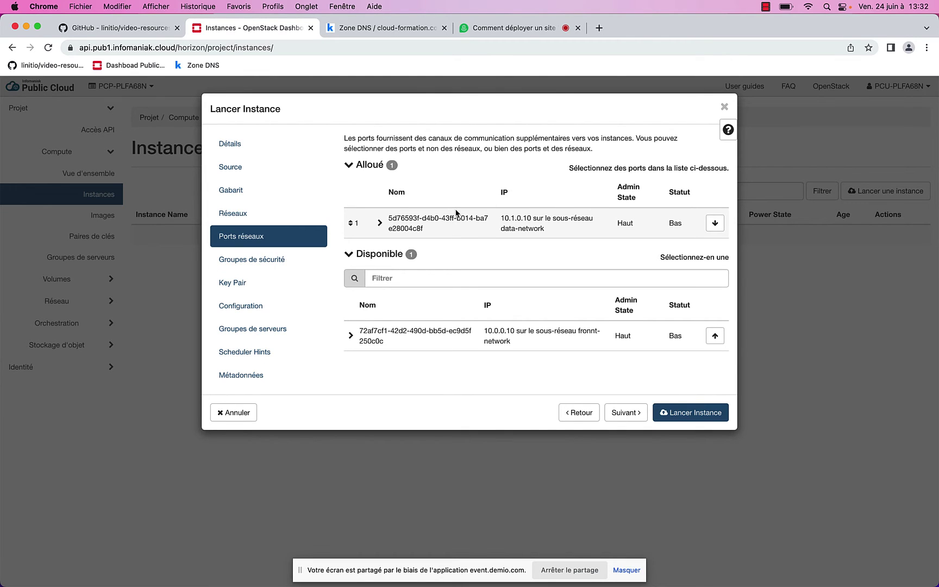
pyautogui.click(225, 282)
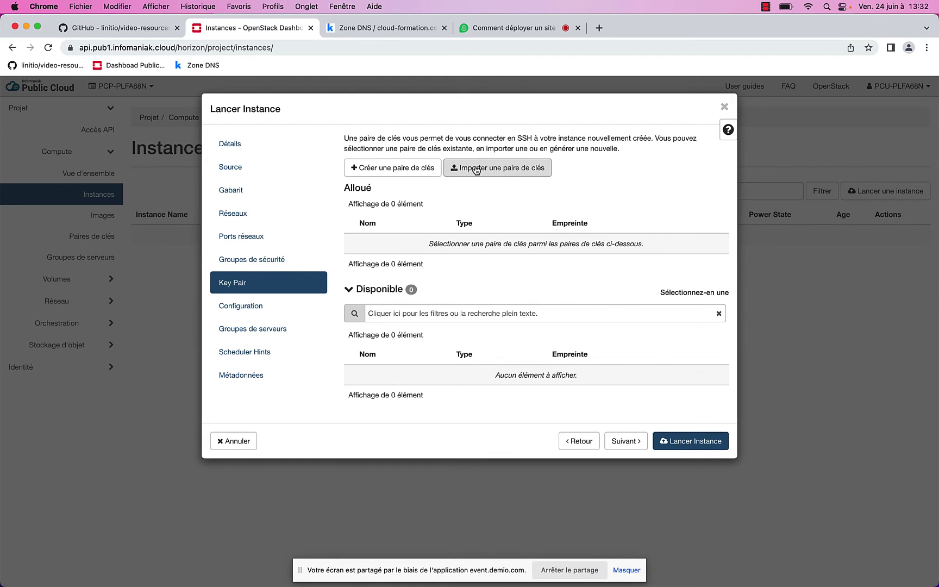
# Create the SSH key pair mykey2, copy its private key, and close the key pair window
pyautogui.click(405, 169)
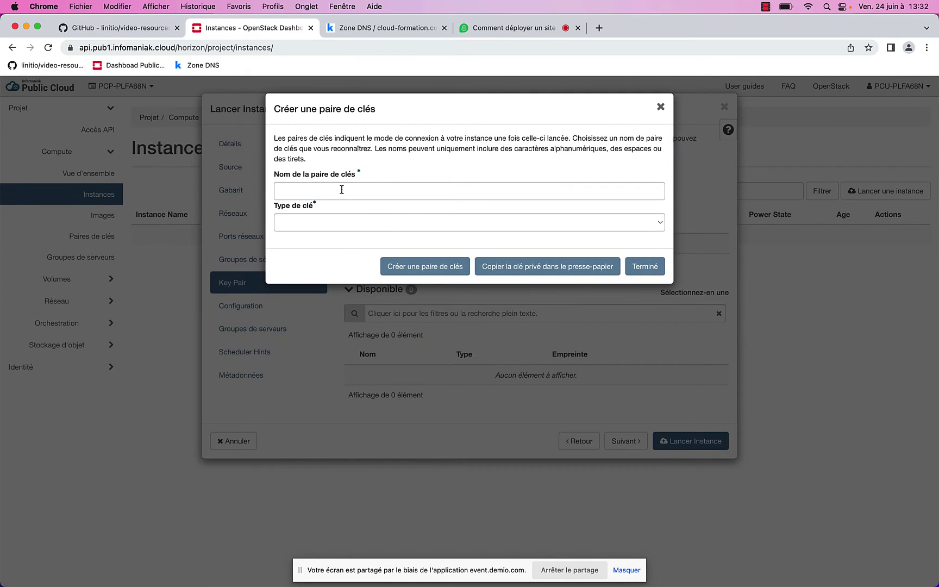
pyautogui.click(341, 189)
pyautogui.write('mykey')
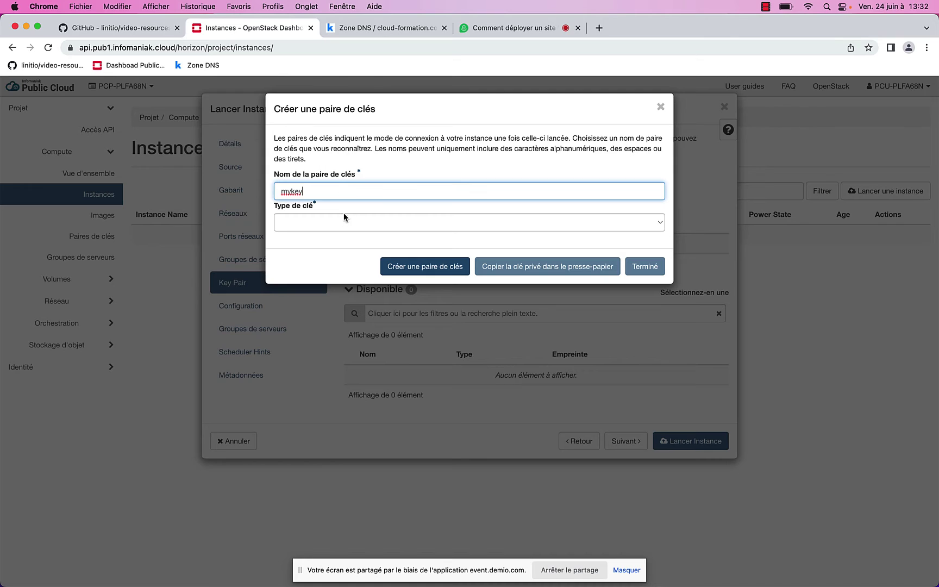
pyautogui.click(344, 222)
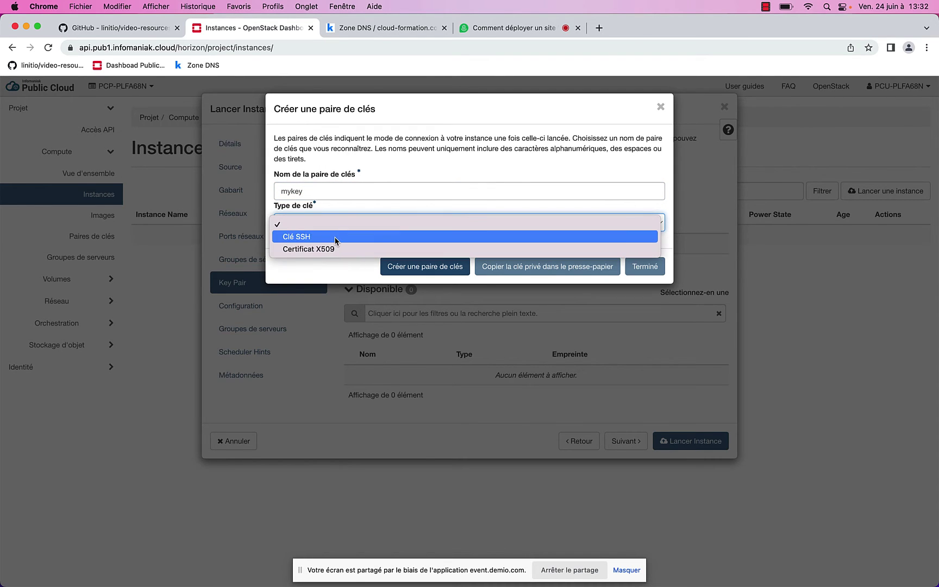
pyautogui.click(335, 237)
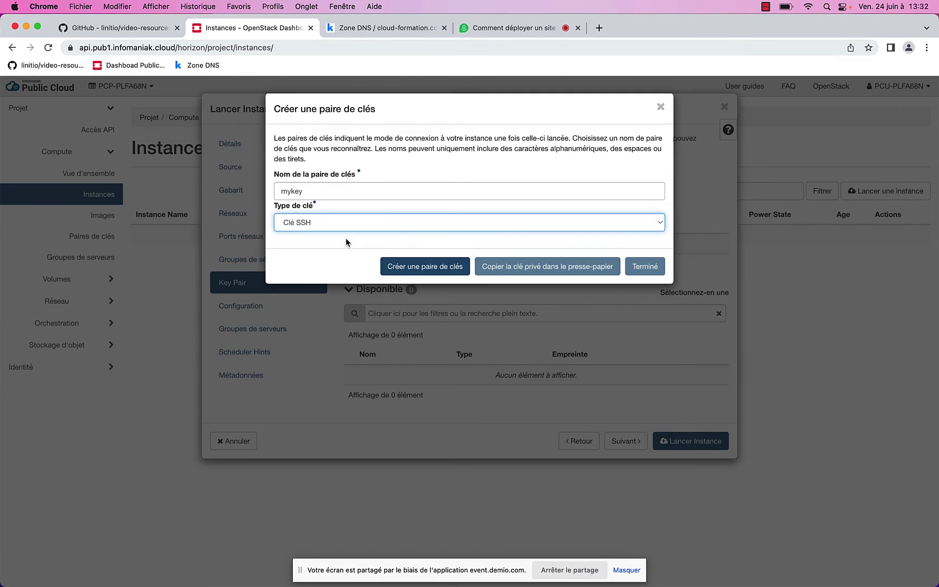
pyautogui.click(392, 261)
pyautogui.write('2')
pyautogui.click(399, 266)
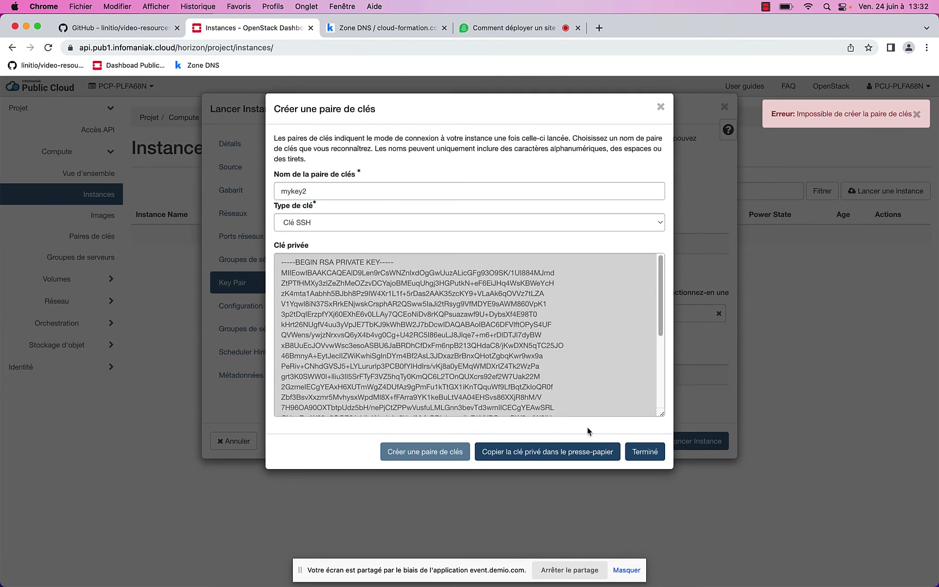
pyautogui.click(607, 452)
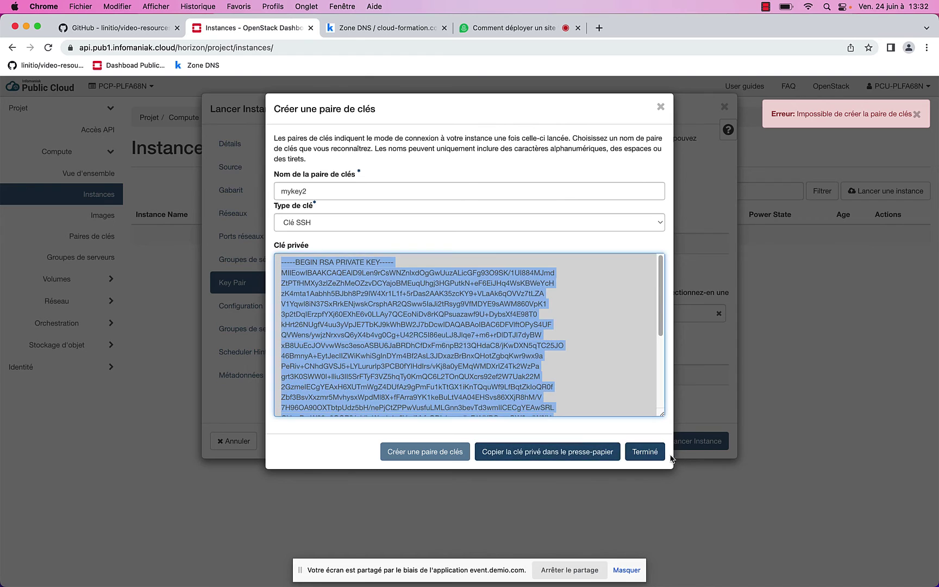
pyautogui.click(645, 452)
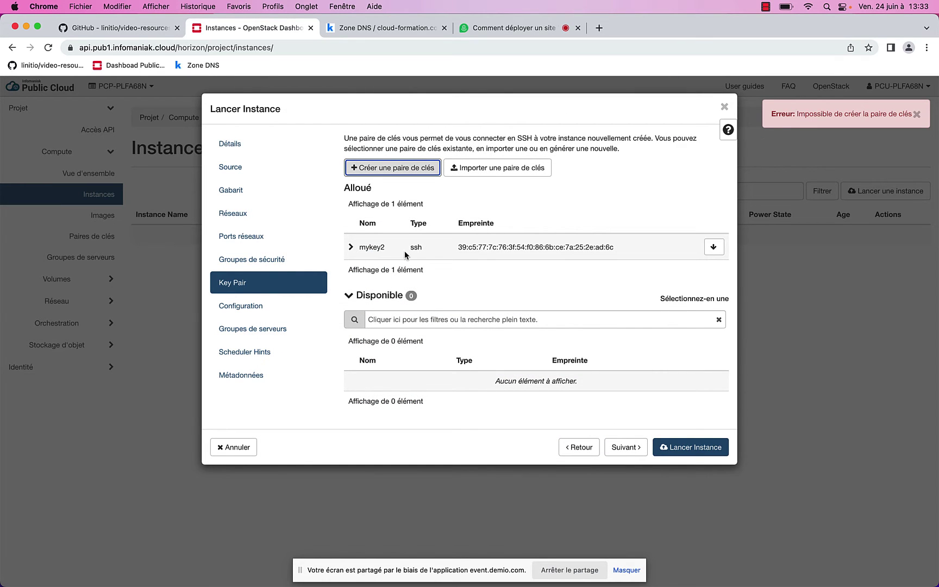
# Load database.yaml from files/webinar-openstack/database as the instance's customisation script
pyautogui.click(274, 310)
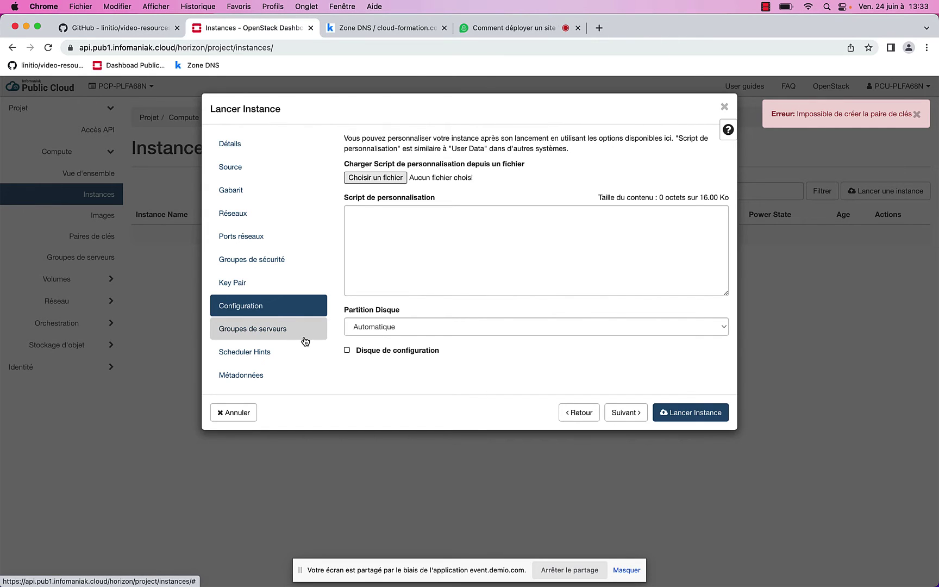
pyautogui.click(376, 178)
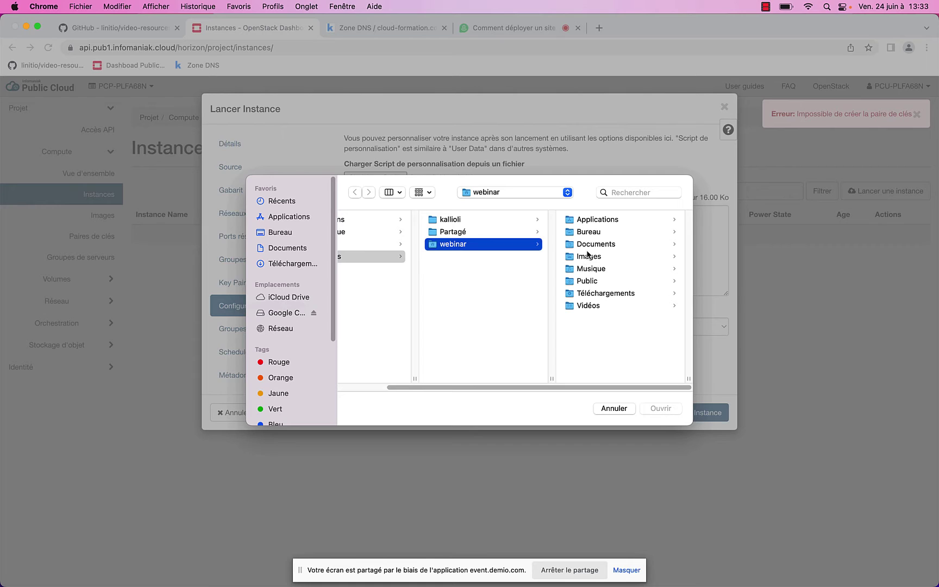
pyautogui.click(593, 245)
pyautogui.click(593, 245)
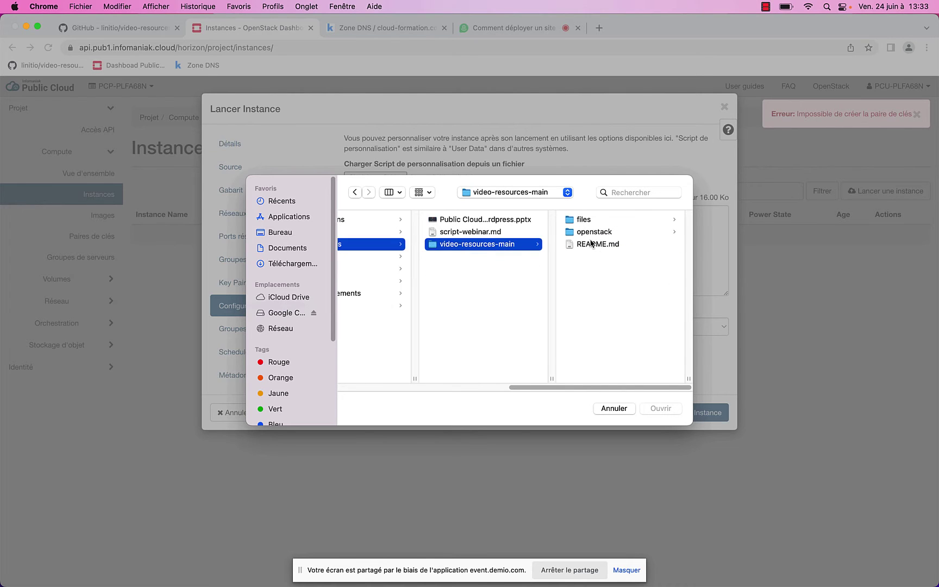
pyautogui.click(588, 222)
pyautogui.click(589, 222)
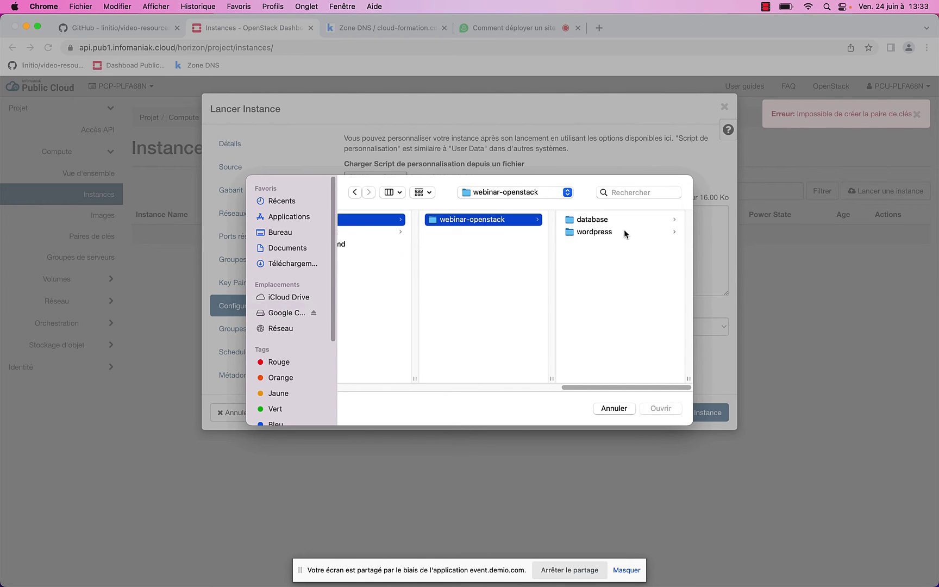
pyautogui.click(592, 221)
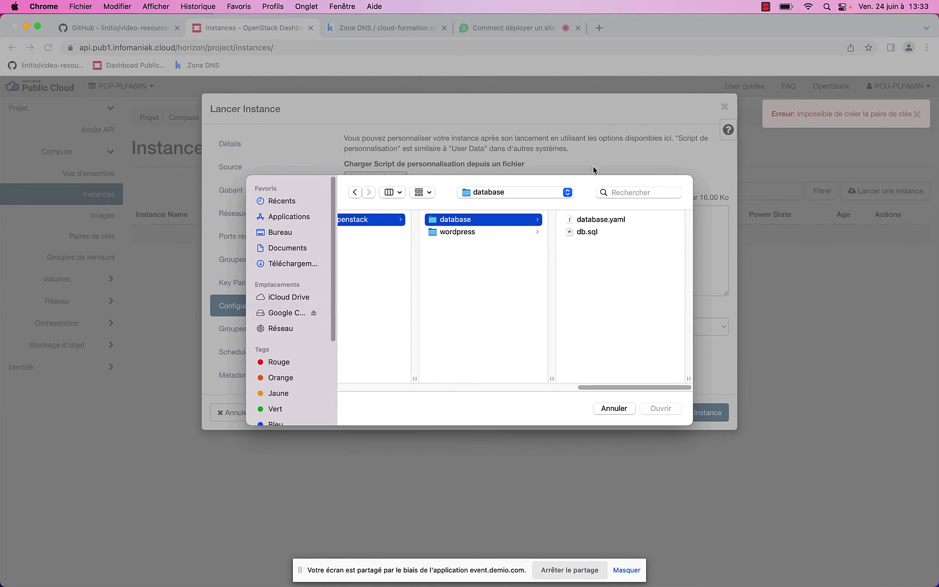
pyautogui.click(599, 221)
pyautogui.click(662, 409)
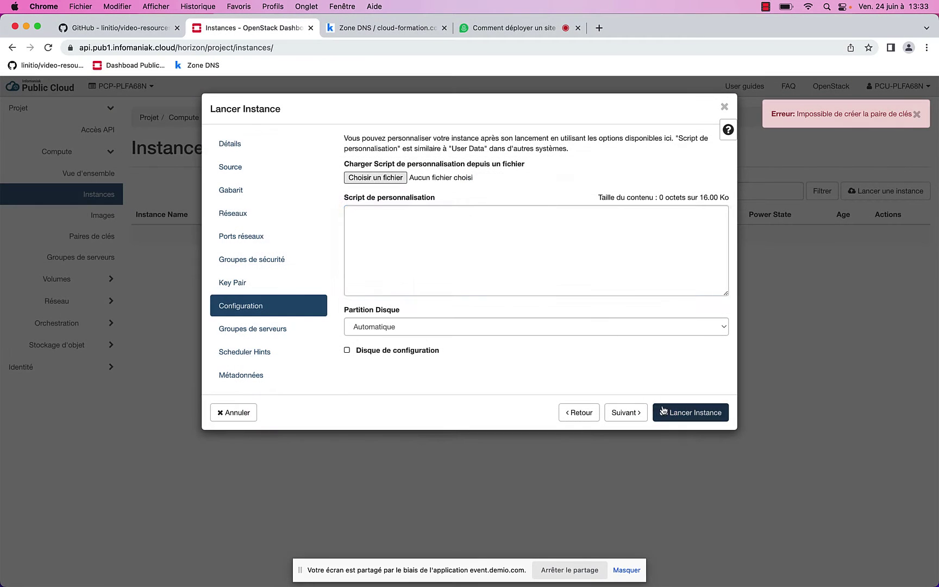
pyautogui.click(147, 31)
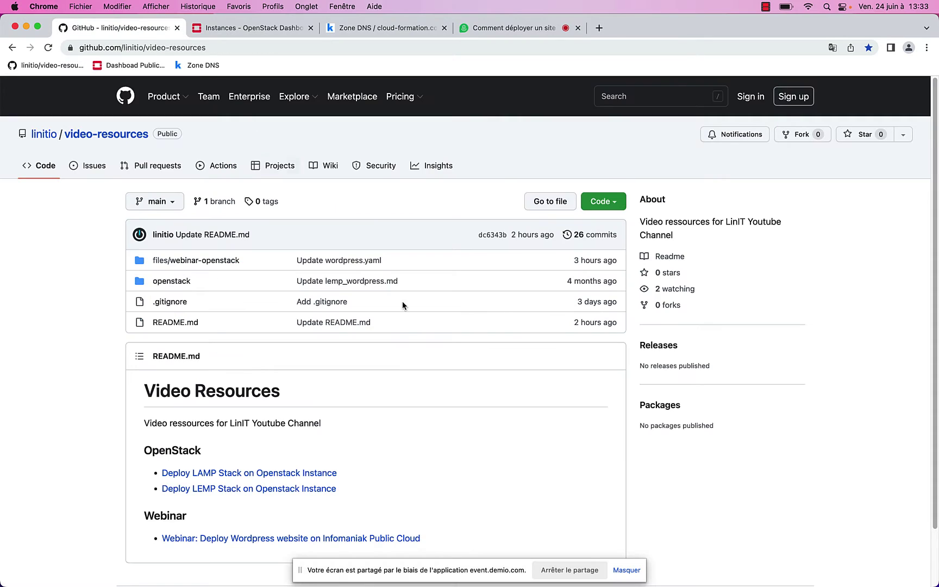
pyautogui.click(182, 261)
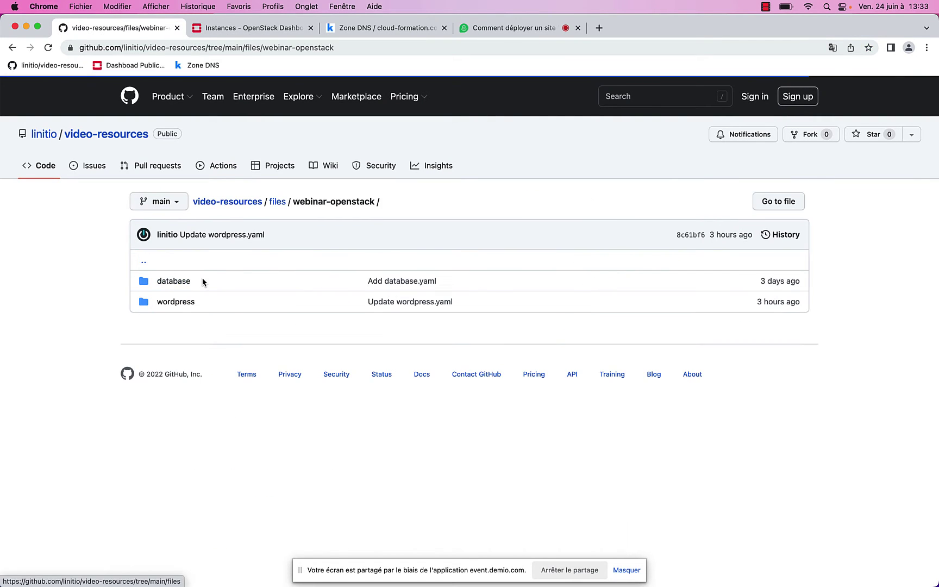
pyautogui.click(179, 282)
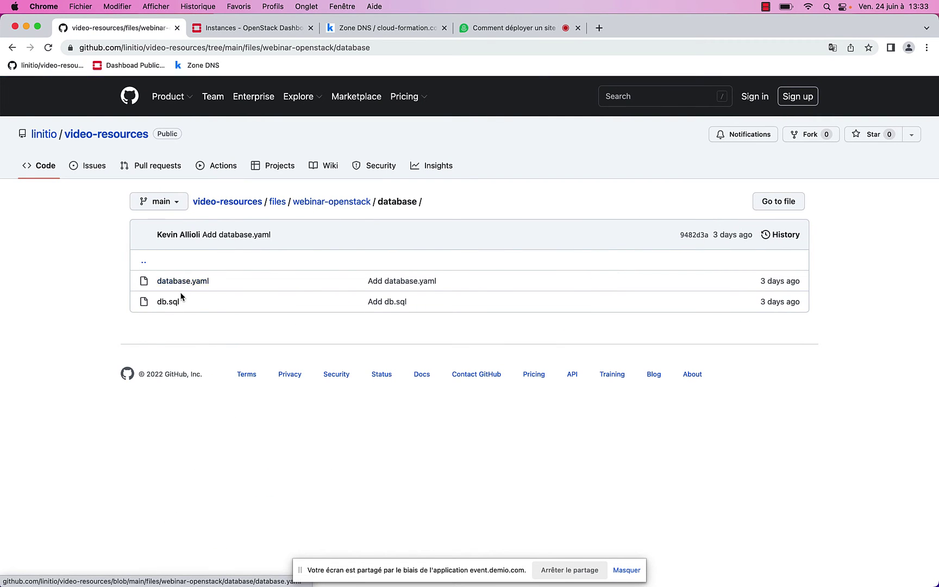
pyautogui.click(183, 282)
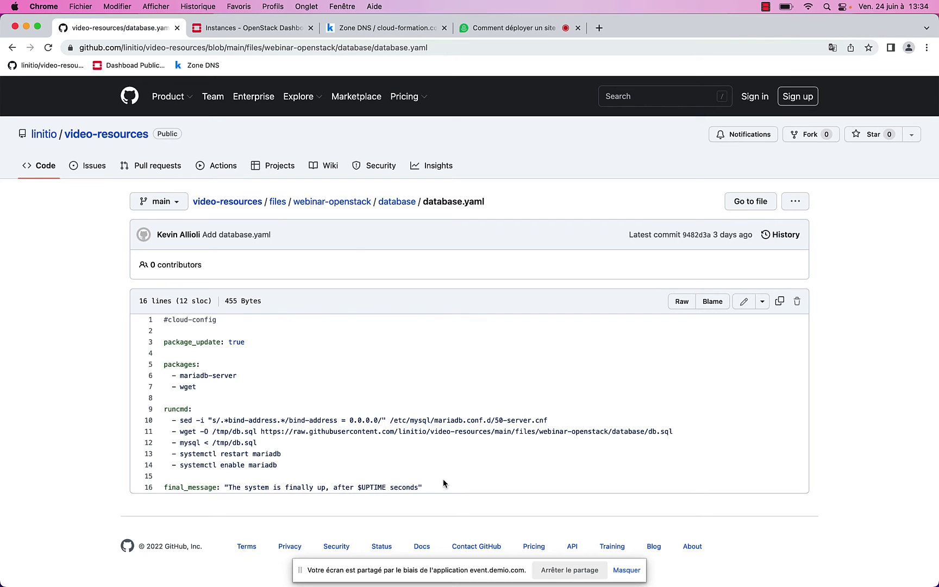
pyautogui.click(248, 29)
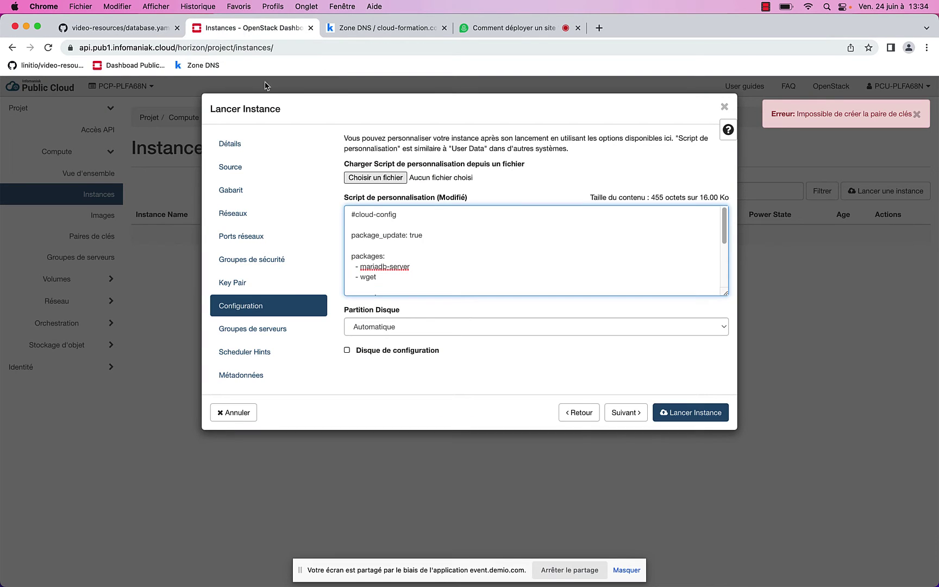
# Launch the instance with these settings and open the instance-db overview page
pyautogui.scroll(-5, 430, 283)
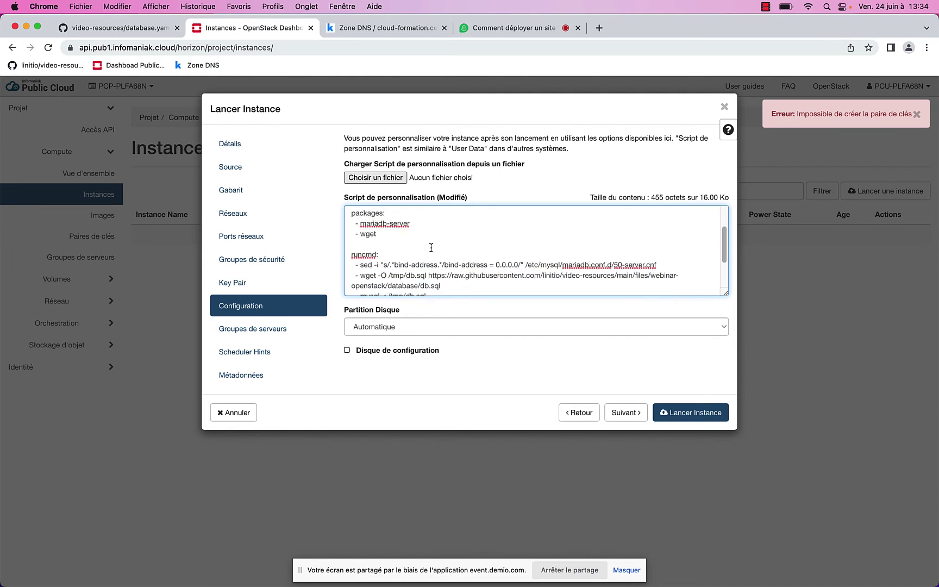
pyautogui.click(694, 416)
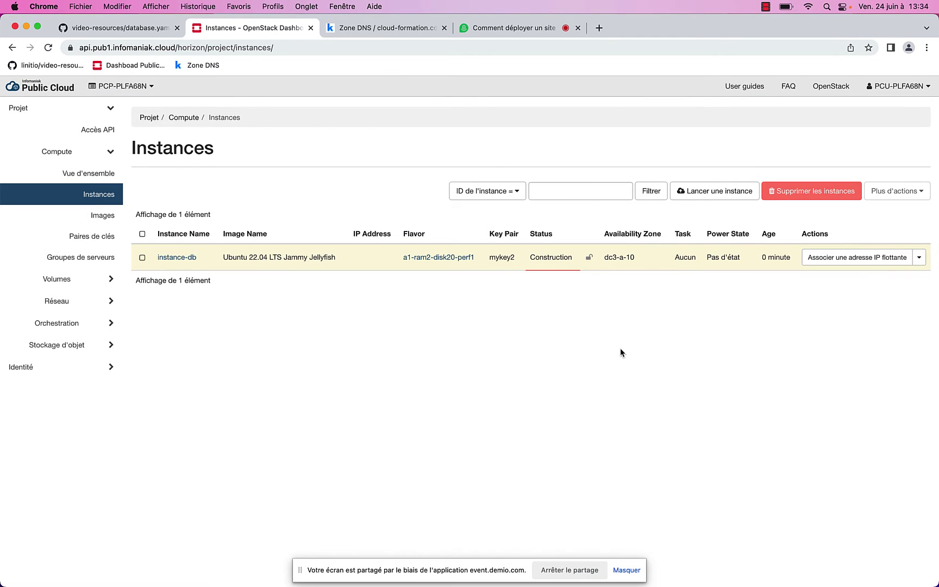
pyautogui.click(185, 262)
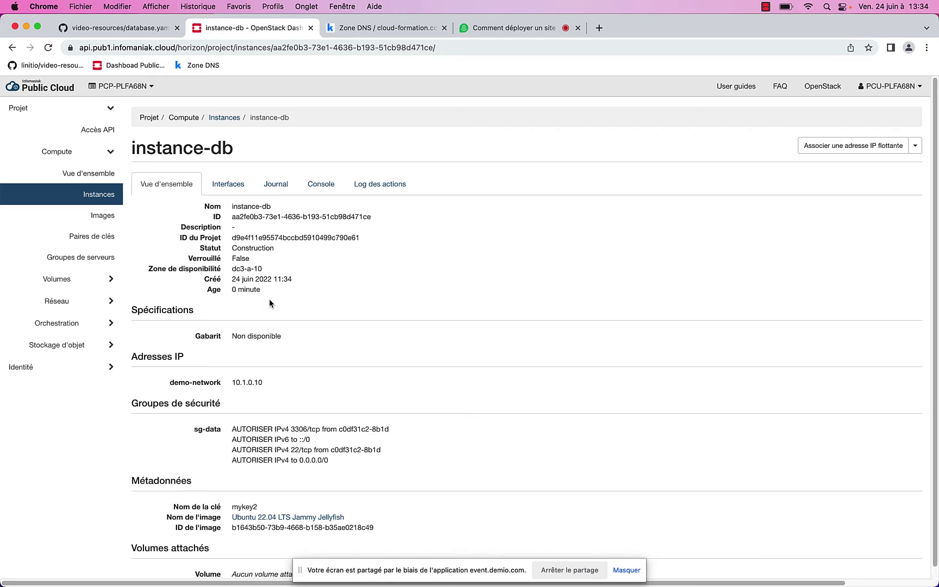
# Select instance-db's IP address 10.1.0.10 and view its network interfaces
pyautogui.scroll(-1, 271, 304)
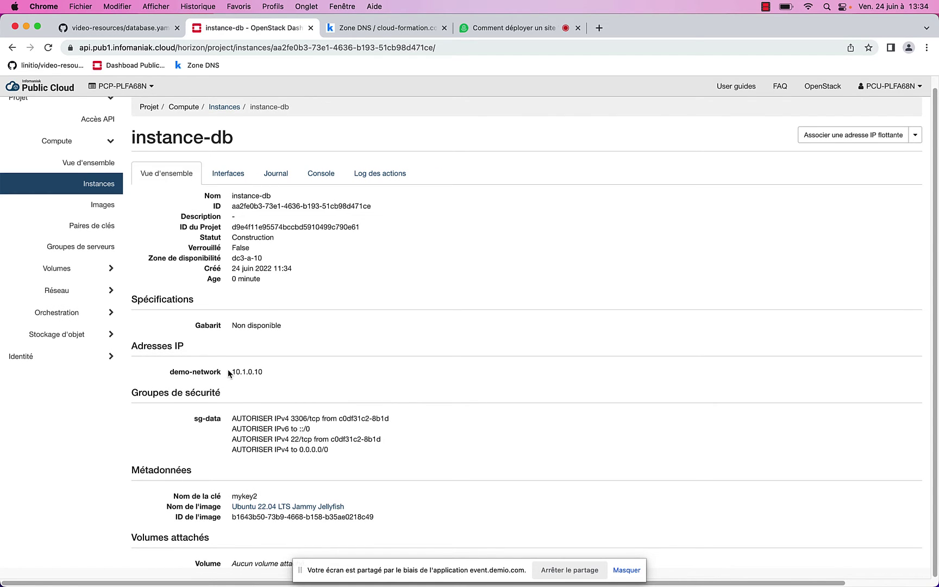
pyautogui.moveTo(269, 371); pyautogui.dragTo(233, 372)
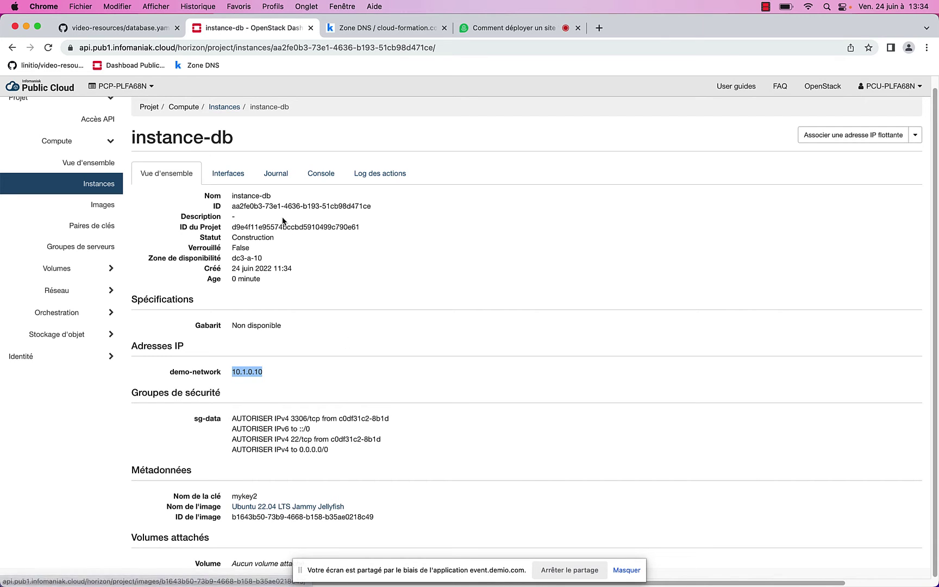
pyautogui.click(232, 174)
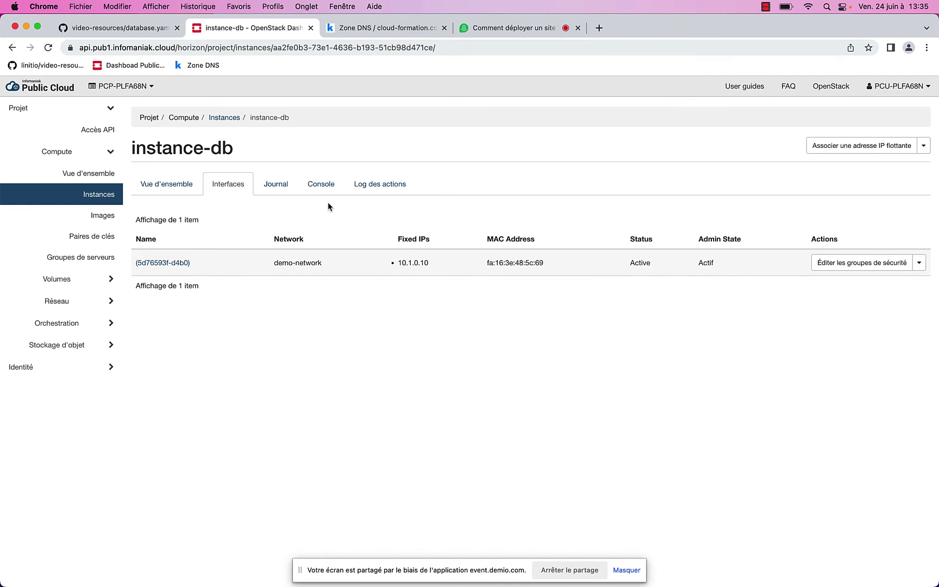
# Follow instance-db's boot log through several refreshes, then view its console login prompt
pyautogui.click(280, 188)
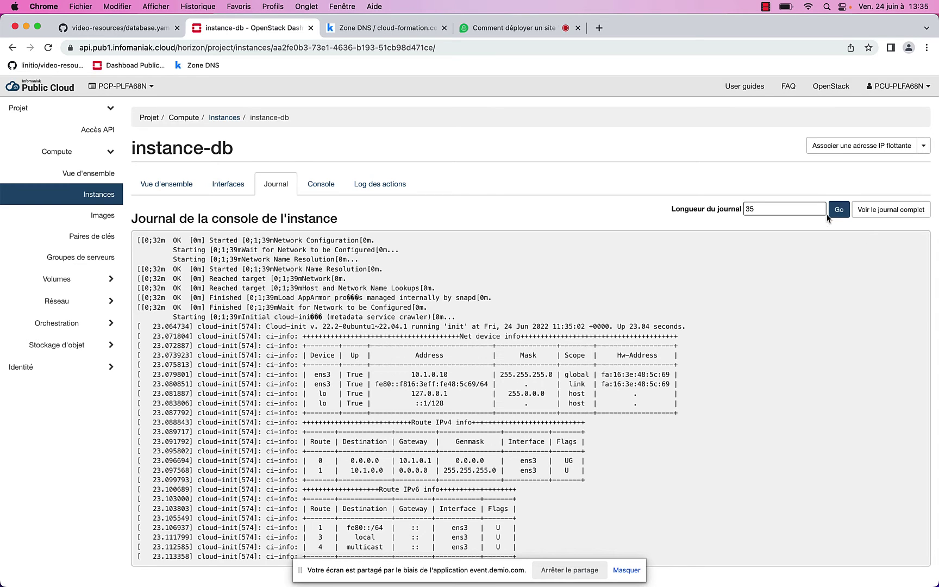
pyautogui.click(840, 210)
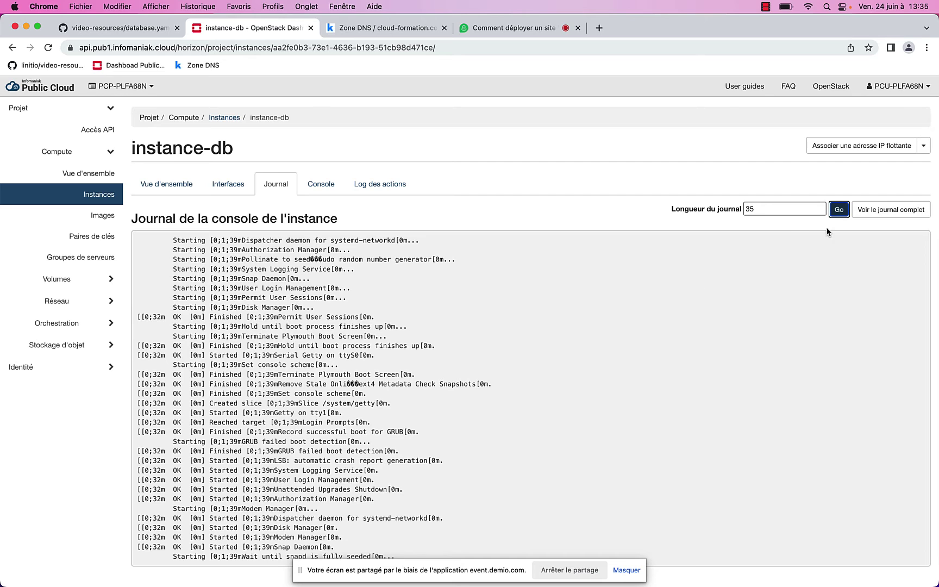
pyautogui.click(839, 210)
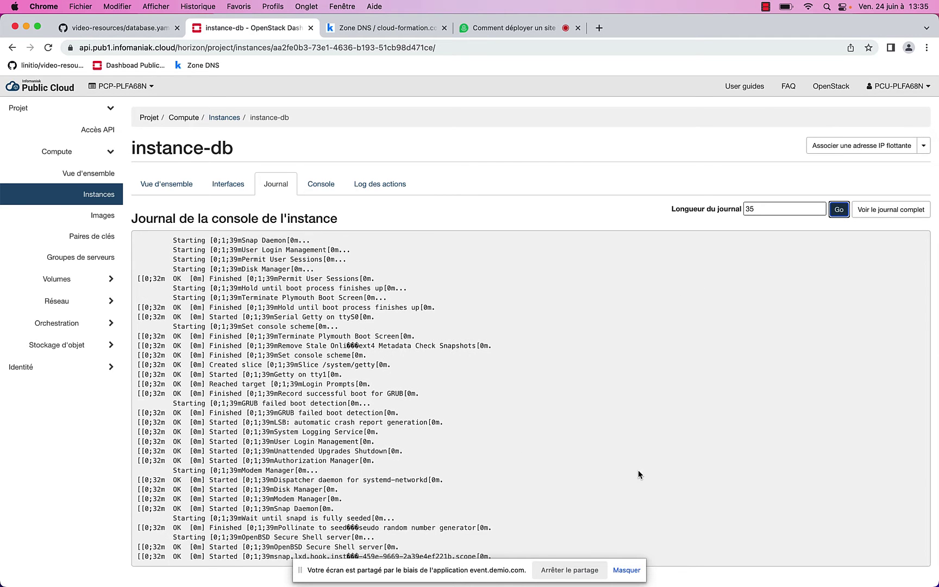
pyautogui.click(839, 209)
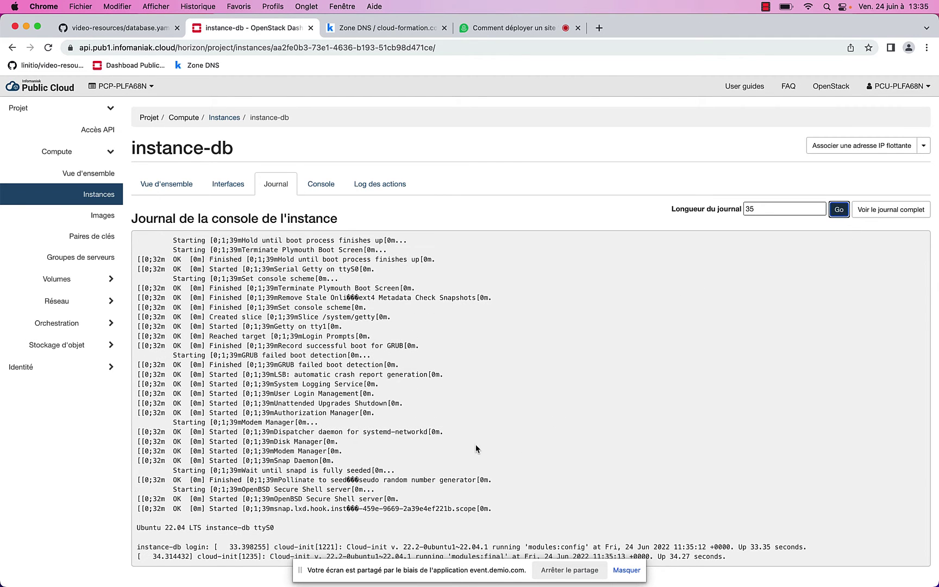
pyautogui.click(840, 209)
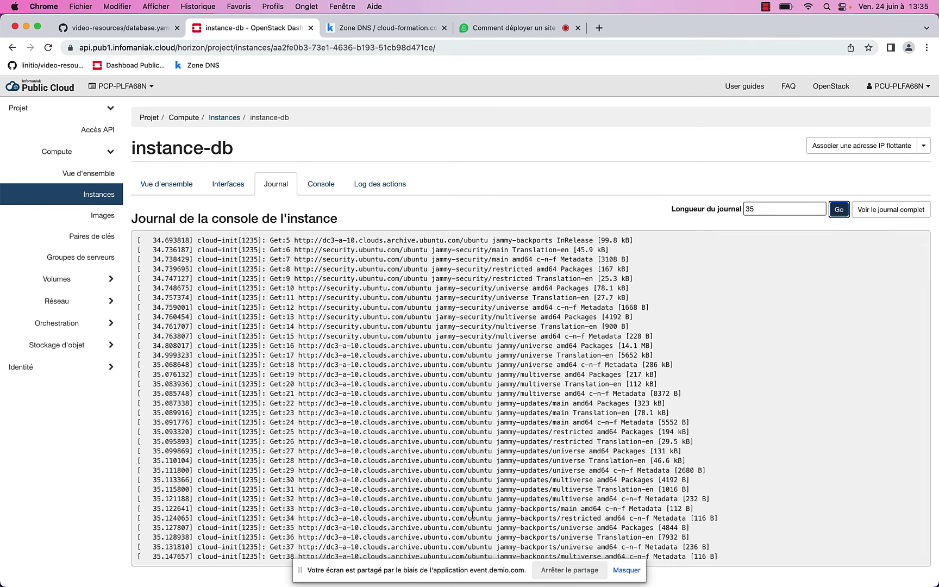
pyautogui.click(322, 184)
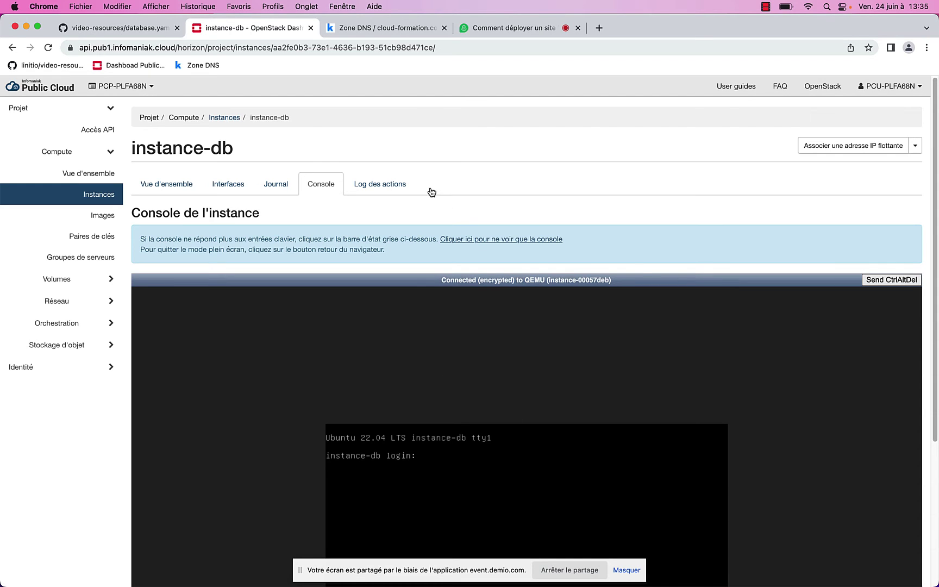
# View instance-db's action log, then return to the Instances list
pyautogui.click(398, 185)
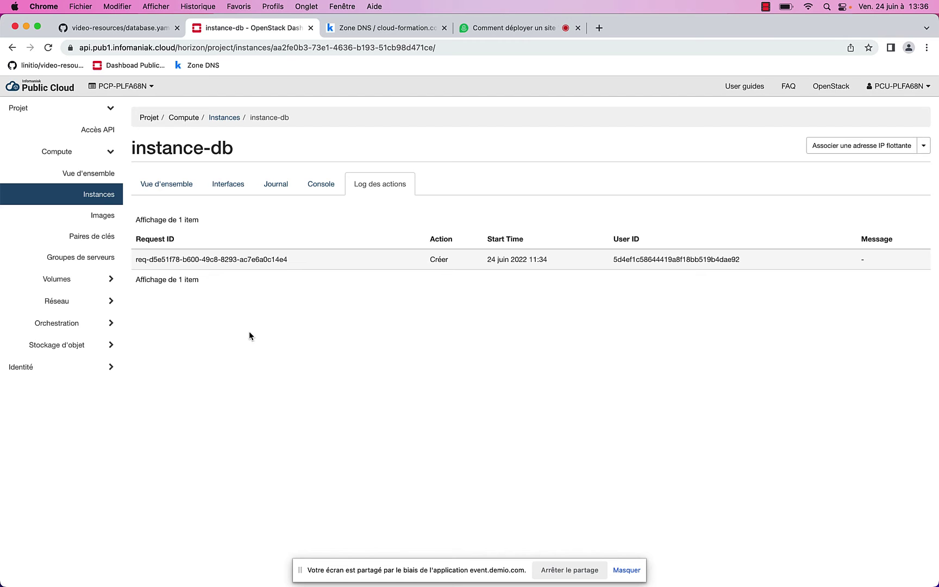
pyautogui.click(106, 195)
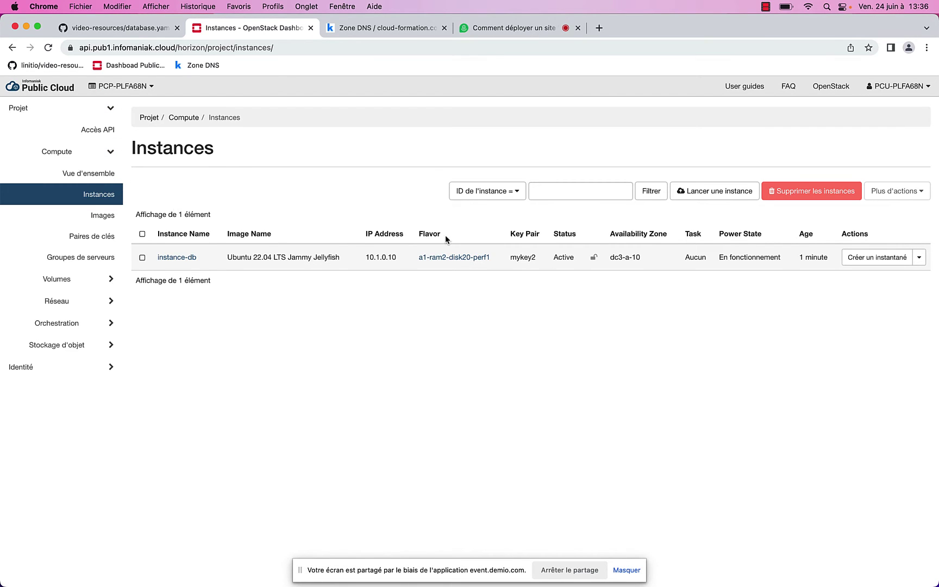
# Start launching a new instance named instance-web booting from Ubuntu 22.04 LTS
pyautogui.click(716, 192)
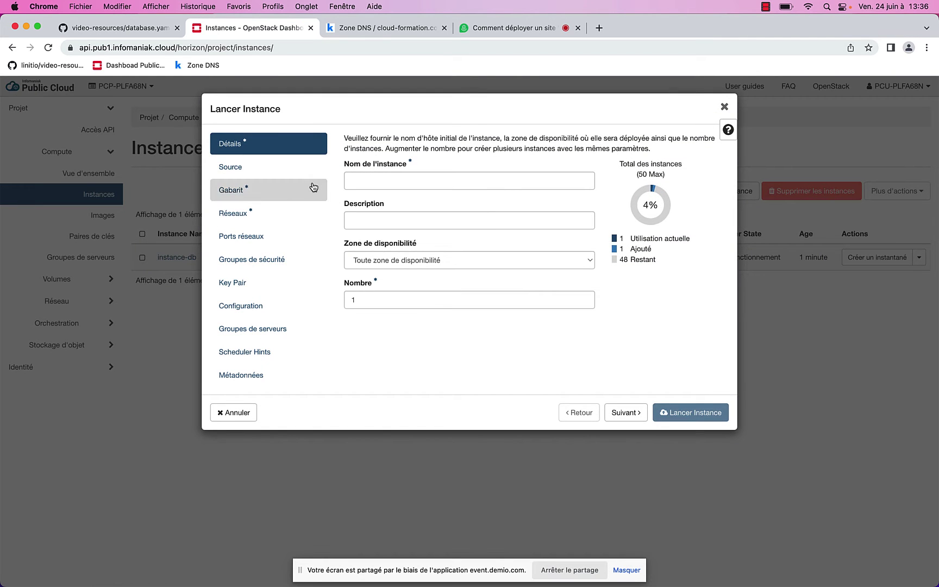
pyautogui.click(411, 184)
pyautogui.write('instan')
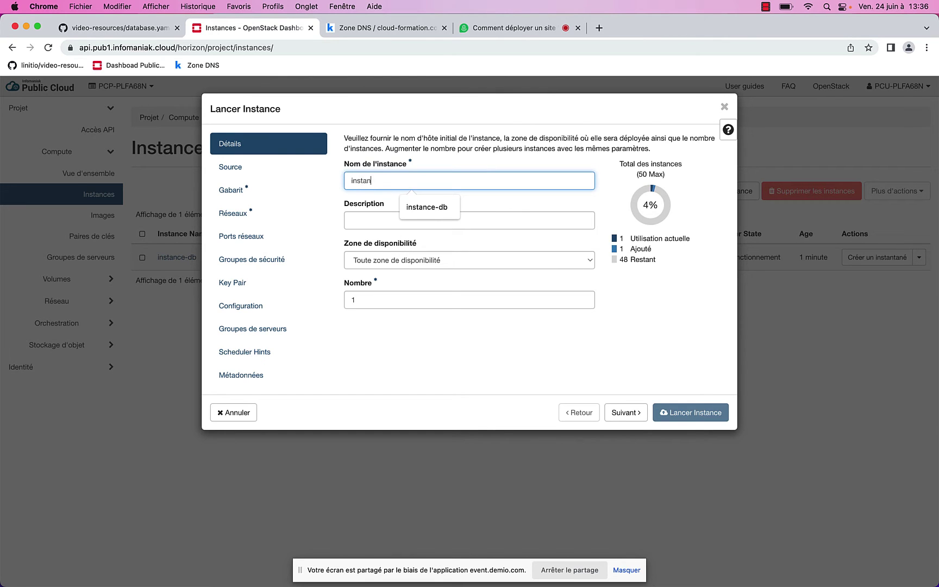
pyautogui.write('ce-web')
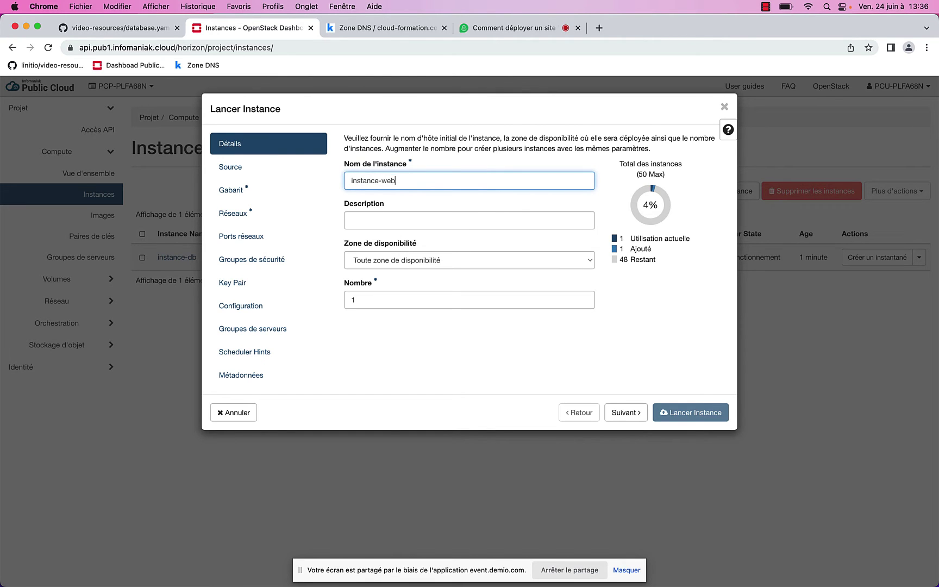
pyautogui.click(248, 170)
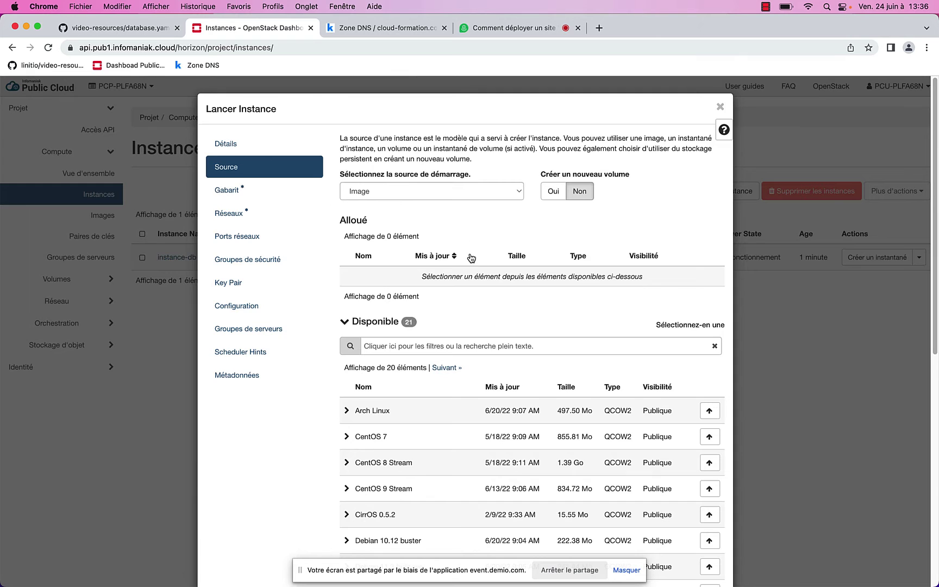
pyautogui.scroll(-6, 548, 352)
pyautogui.scroll(-1, 565, 444)
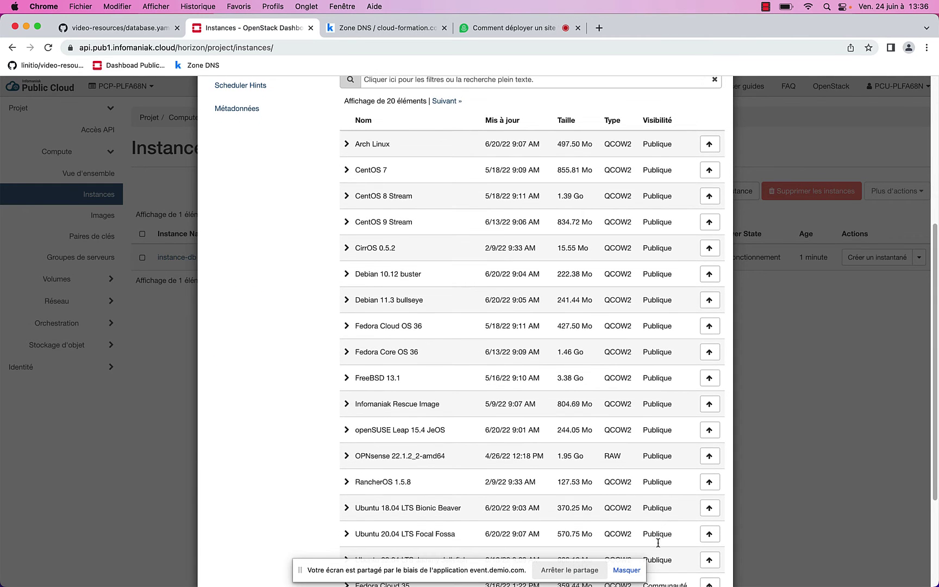
pyautogui.scroll(-1, 658, 542)
pyautogui.click(707, 529)
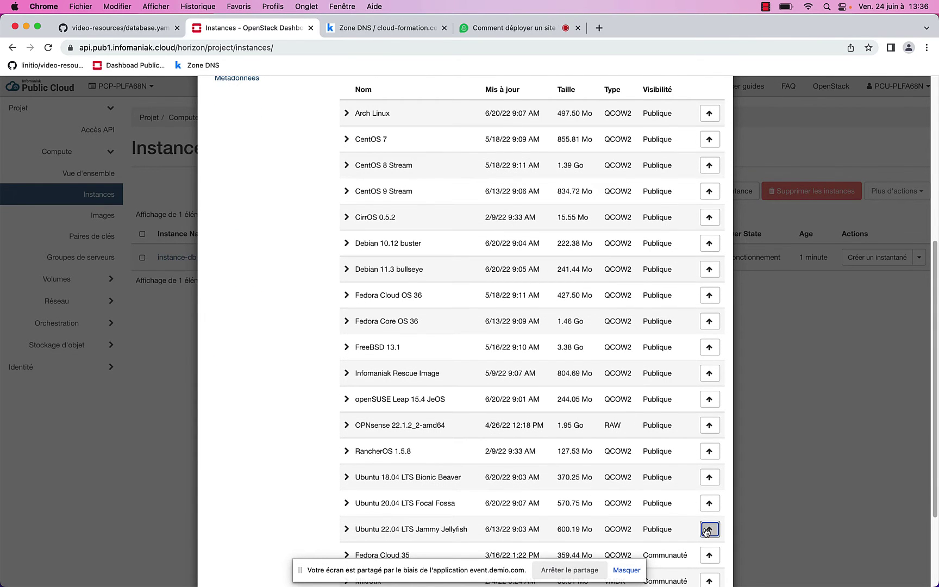
pyautogui.scroll(10, 450, 360)
# Allocate flavor a1-ram2-disk20-perf1, the 10.0.0.10 front-network port and key pair mykey2
pyautogui.click(301, 195)
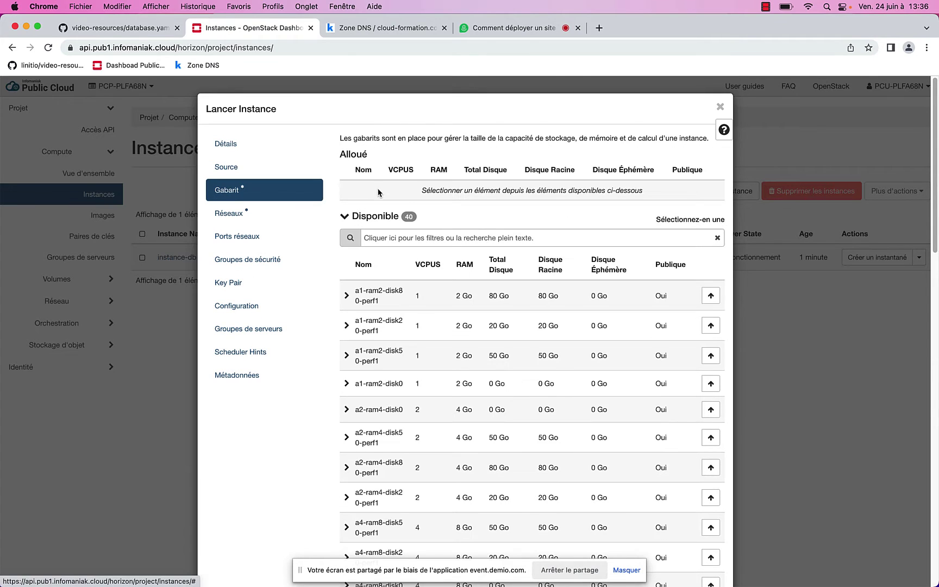
pyautogui.click(711, 325)
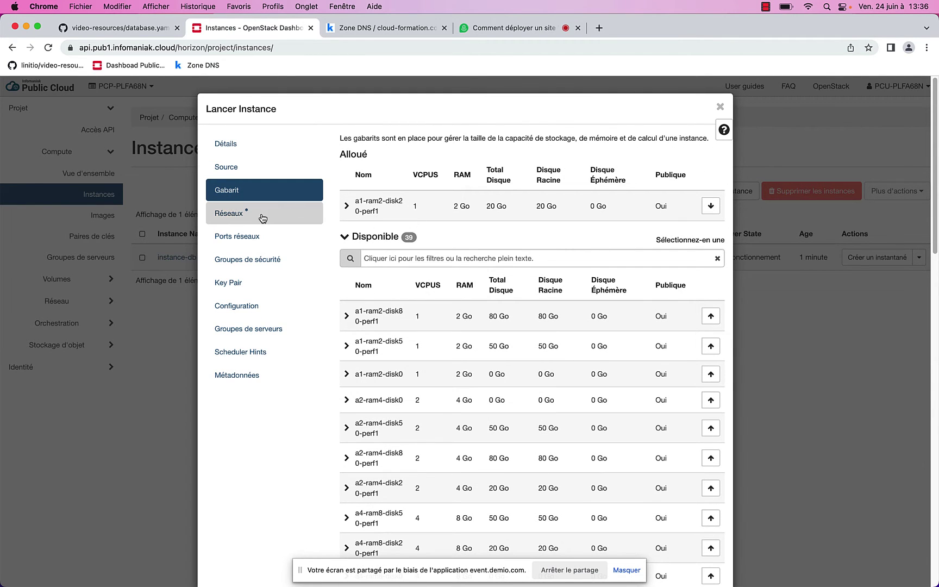
pyautogui.click(265, 239)
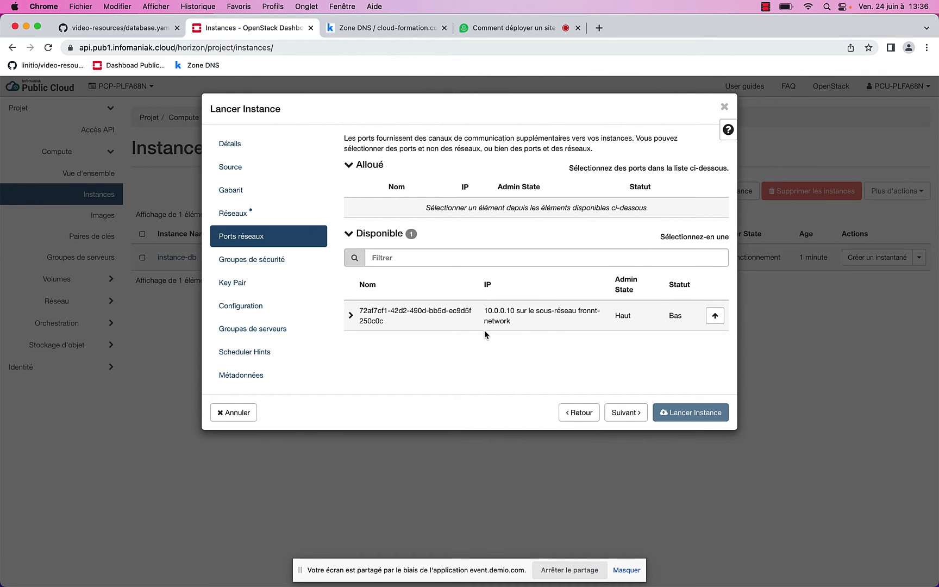
pyautogui.click(716, 316)
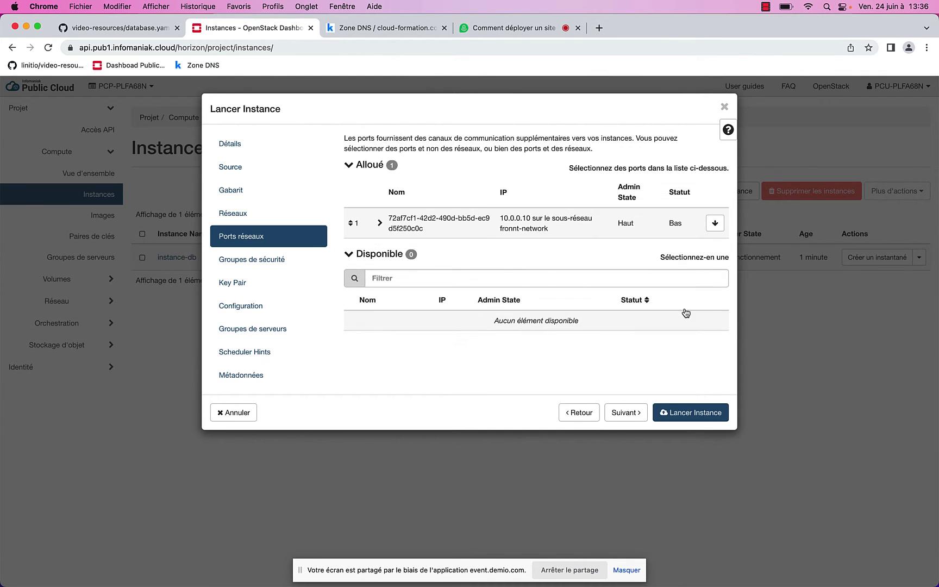
pyautogui.click(269, 260)
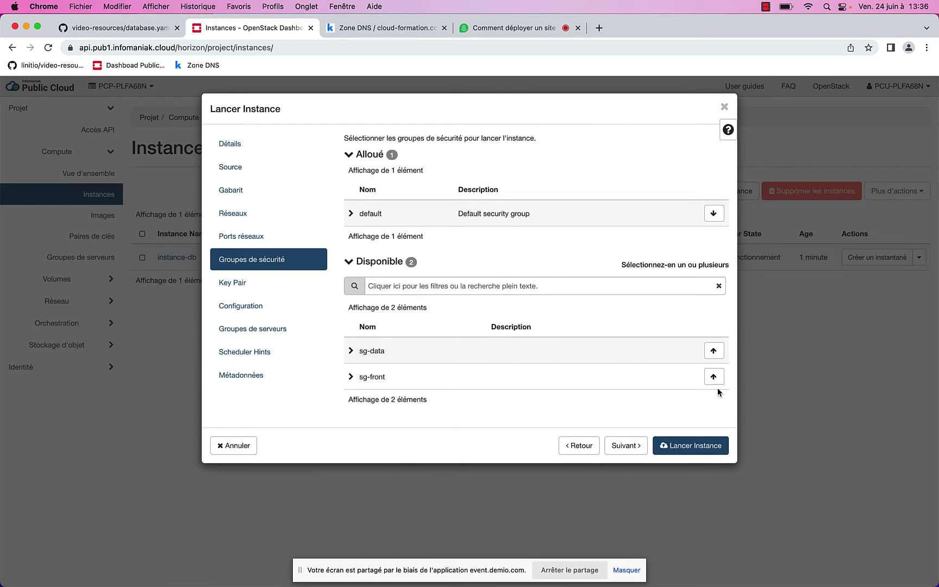
pyautogui.click(242, 291)
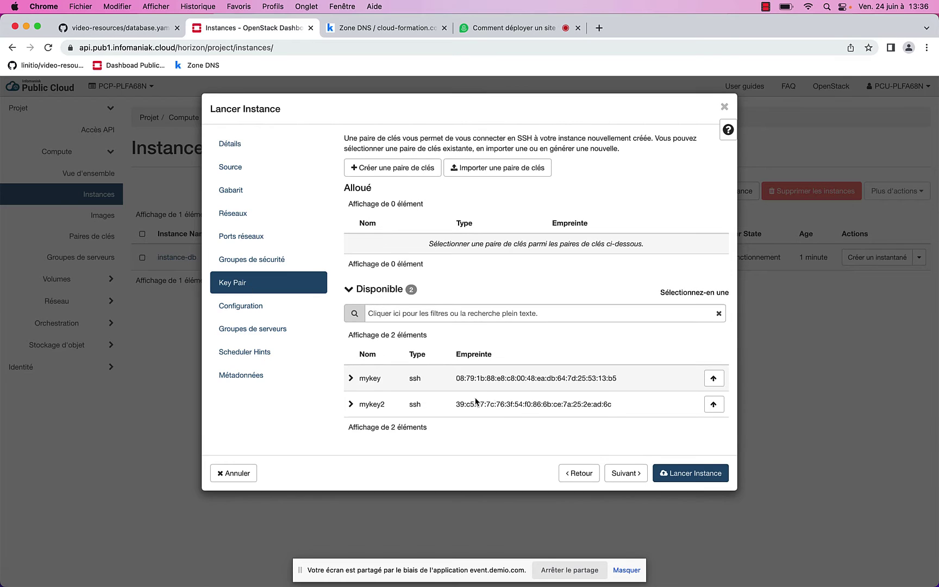
pyautogui.click(714, 405)
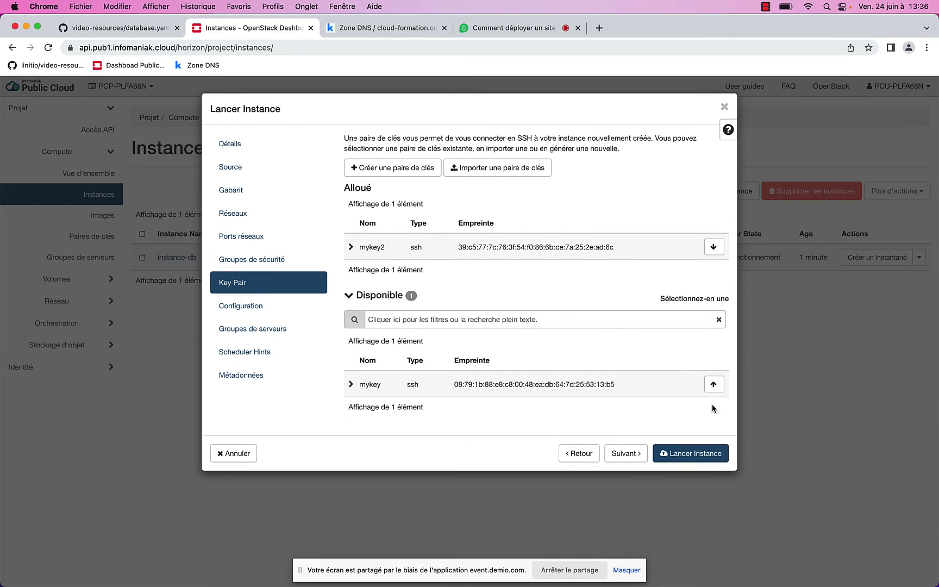
# Load webinar-openstack/wordpress/wordpress.yaml as the customization script, then switch to the GitHub tab
pyautogui.click(276, 312)
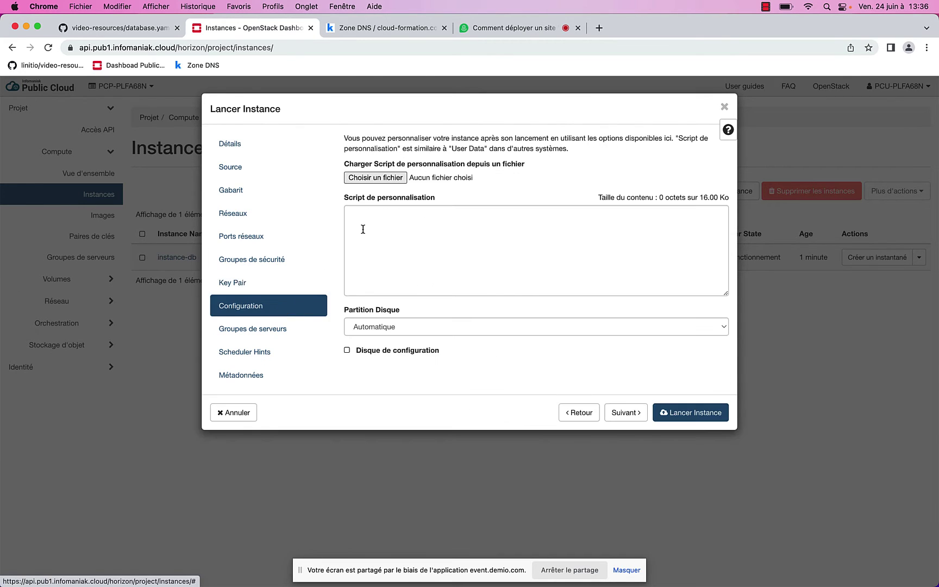
pyautogui.click(372, 178)
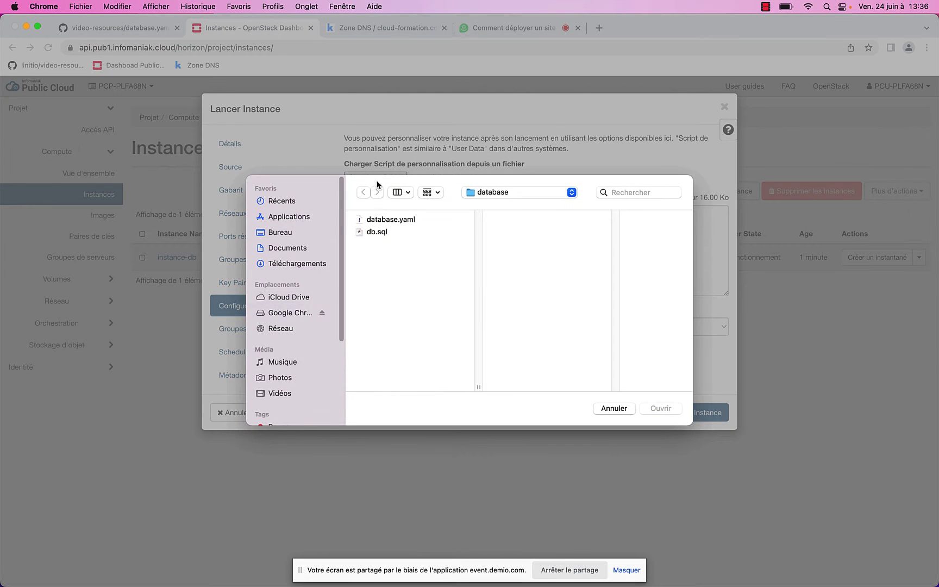
pyautogui.click(572, 194)
pyautogui.click(555, 206)
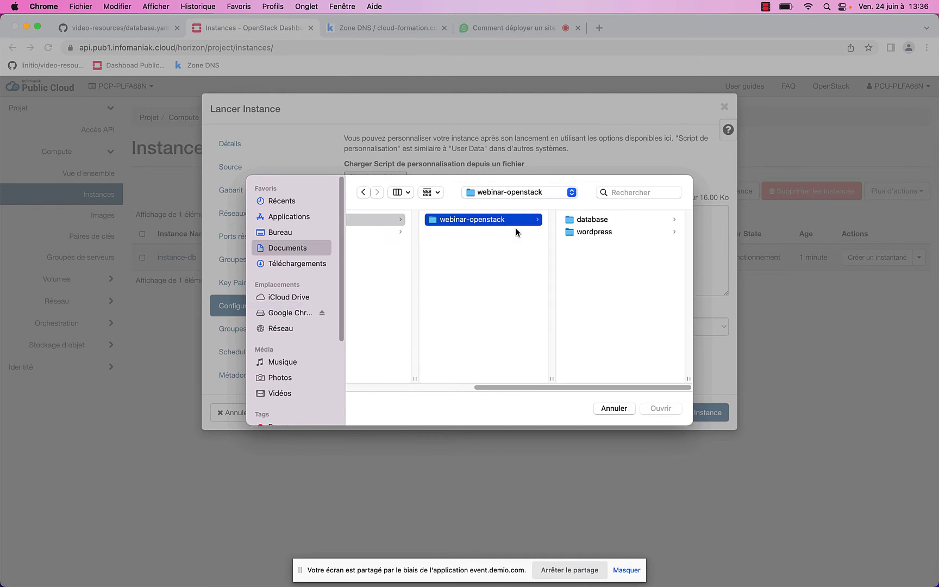
pyautogui.click(595, 232)
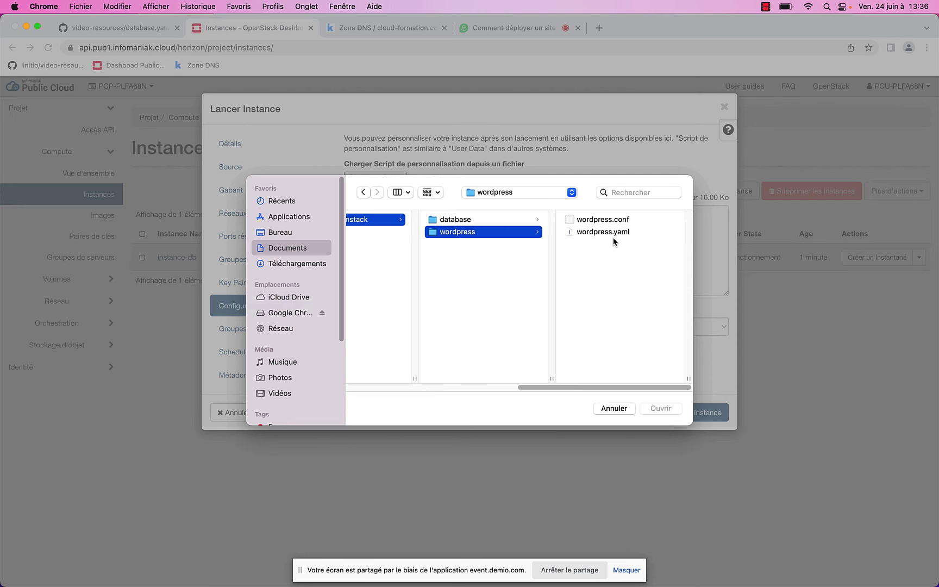
pyautogui.click(599, 233)
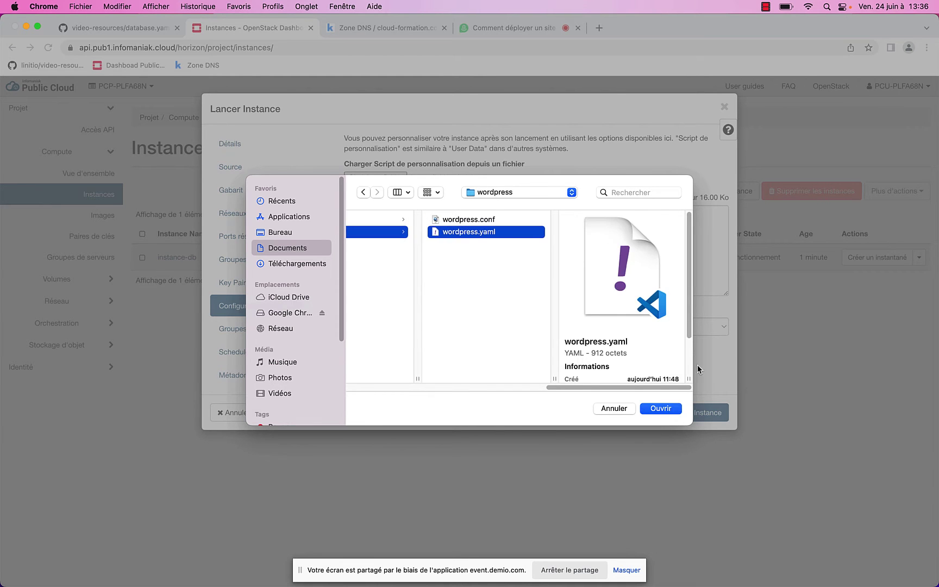
pyautogui.click(661, 408)
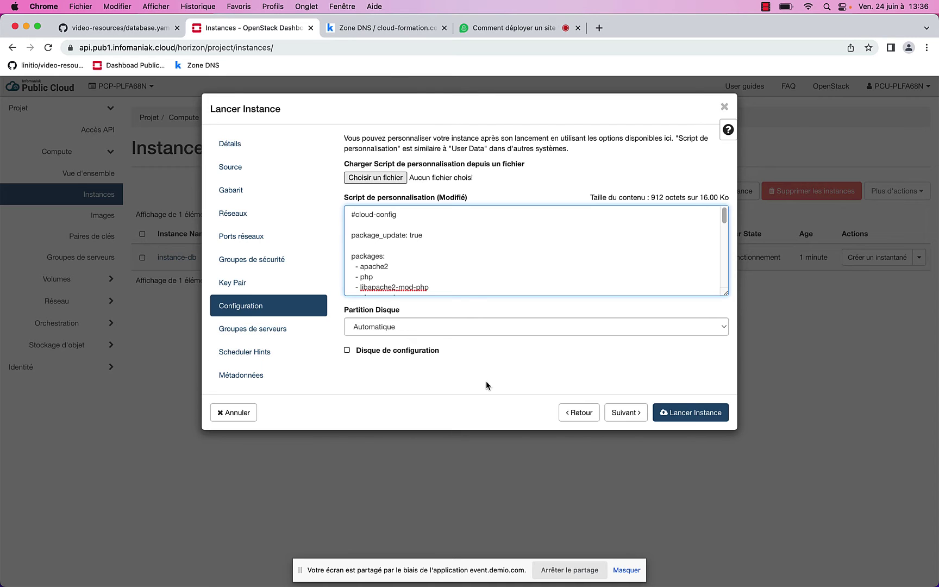
pyautogui.click(103, 28)
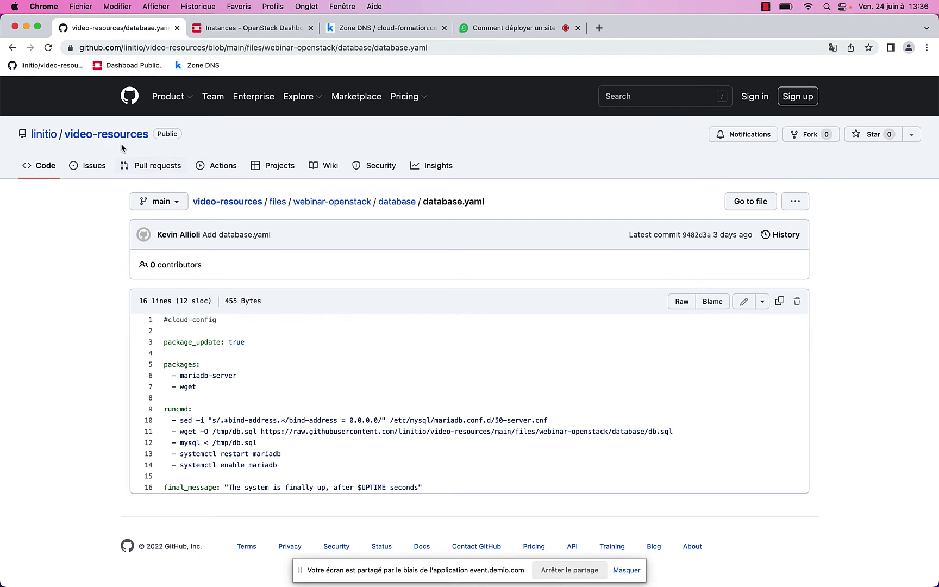
# Review wordpress.yaml in the video-resources GitHub repository, then return to the OpenStack launch form
pyautogui.click(83, 135)
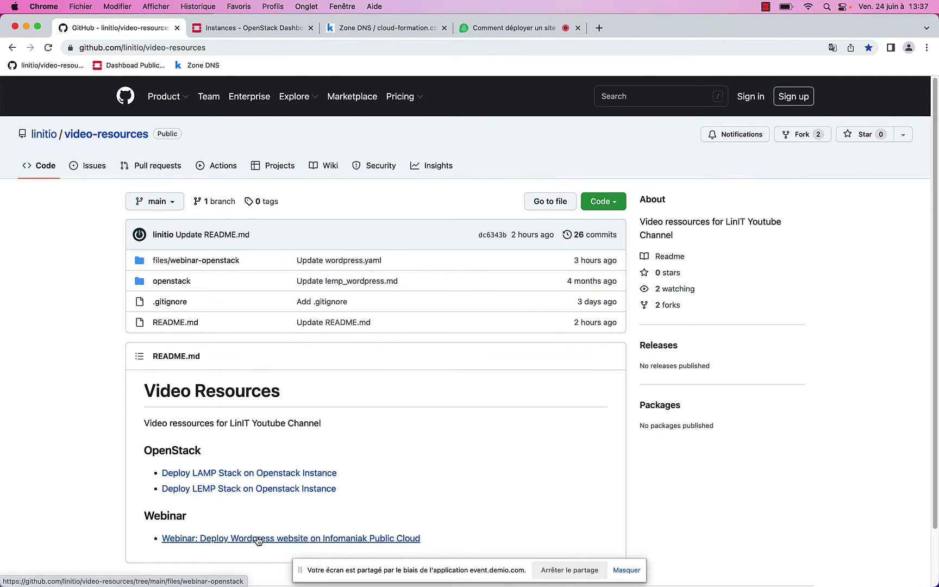
pyautogui.click(255, 540)
pyautogui.click(176, 302)
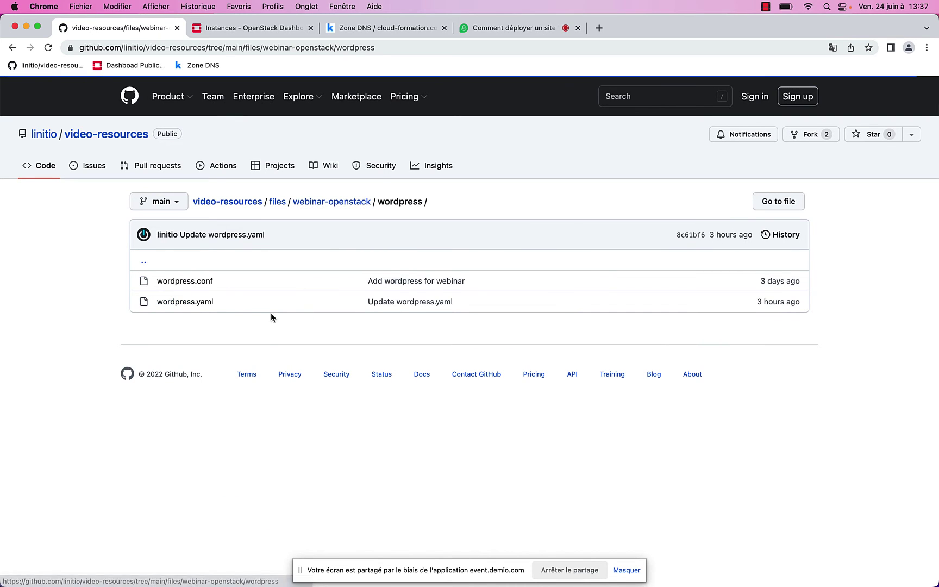
pyautogui.click(191, 302)
pyautogui.scroll(-5, 336, 364)
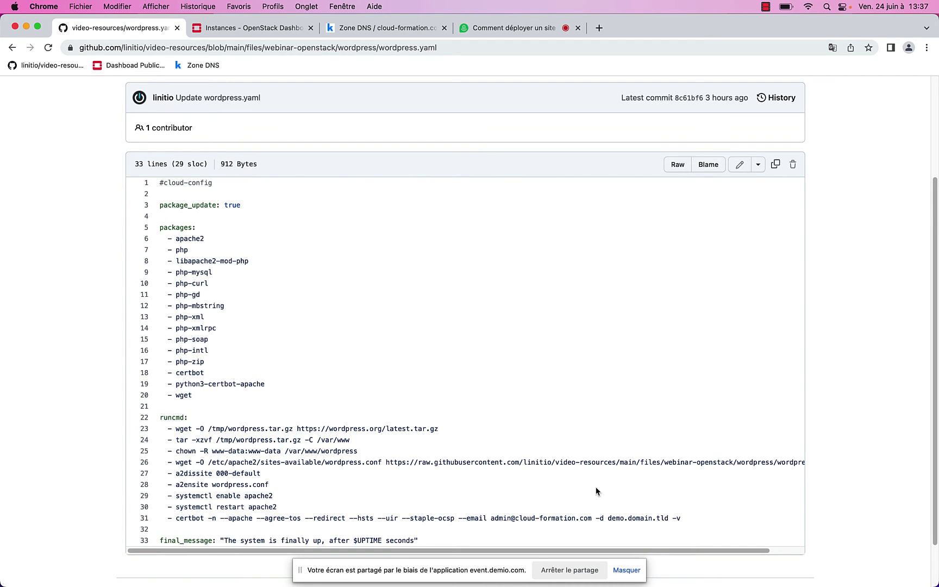
pyautogui.scroll(-1, 596, 491)
pyautogui.scroll(5, 310, 193)
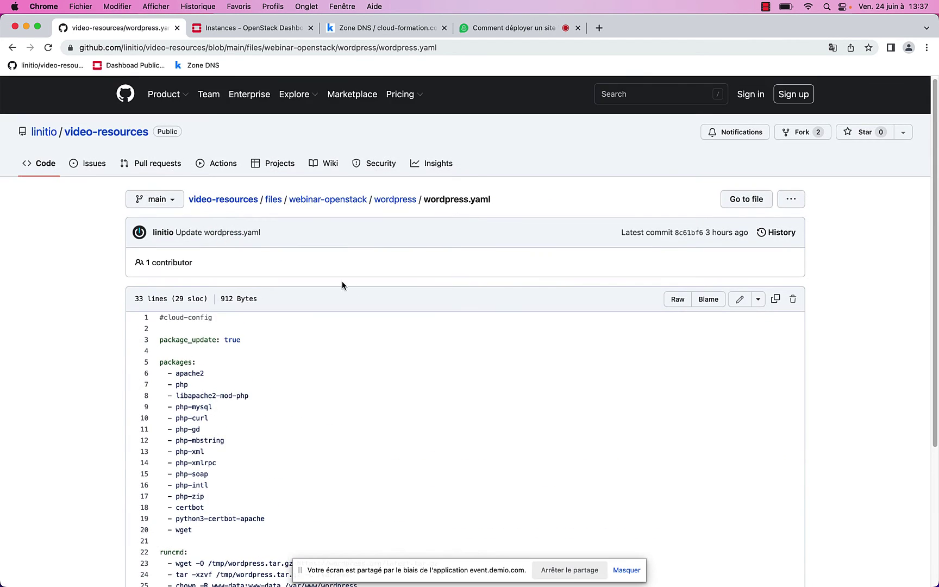
pyautogui.click(255, 27)
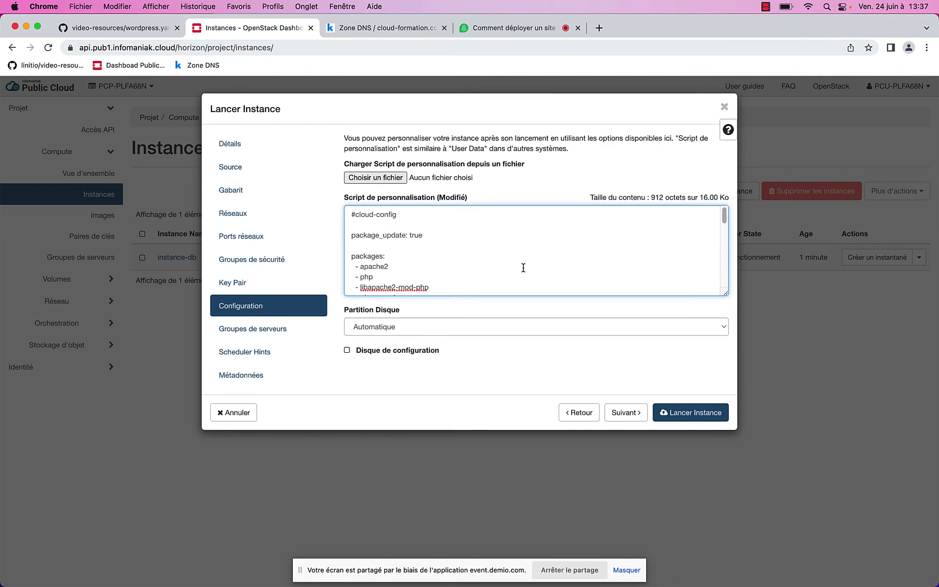
# Change the certbot domain from domain.tld to cloud-formation.com and launch the instance
pyautogui.scroll(-3, 523, 266)
pyautogui.scroll(-10, 523, 267)
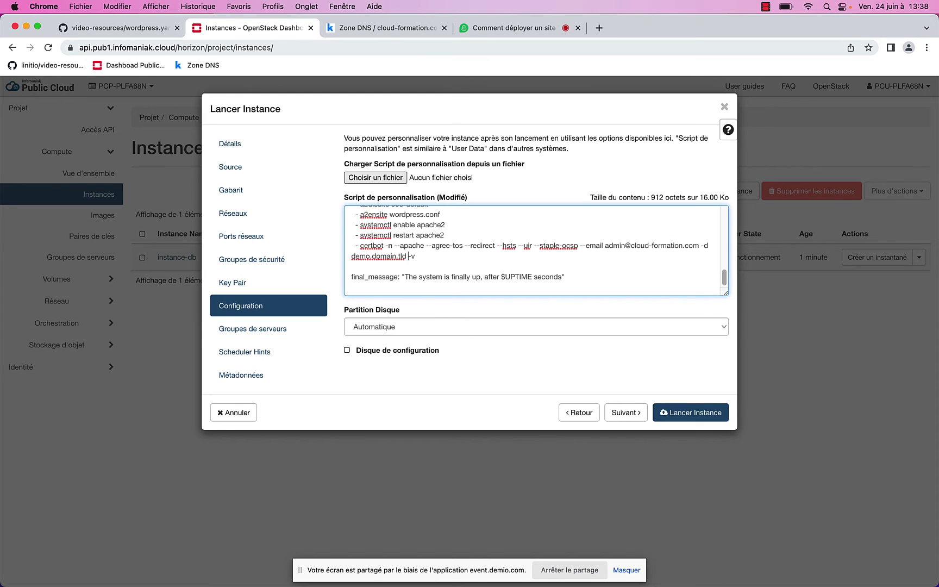
pyautogui.press('BackSpace')
pyautogui.press('BackSpace')
pyautogui.press('BackSpace')
pyautogui.press('BackSpace')
pyautogui.press('BackSpace')
pyautogui.press('BackSpace')
pyautogui.press('BackSpace')
pyautogui.press('BackSpace')
pyautogui.press('BackSpace')
pyautogui.press('BackSpace')
pyautogui.write('cloud-formation.com')
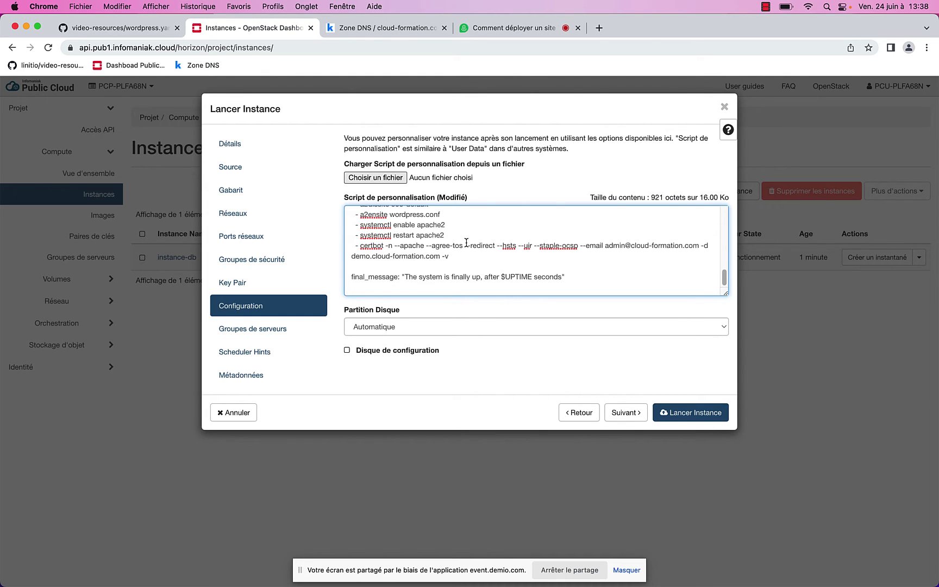
pyautogui.click(695, 413)
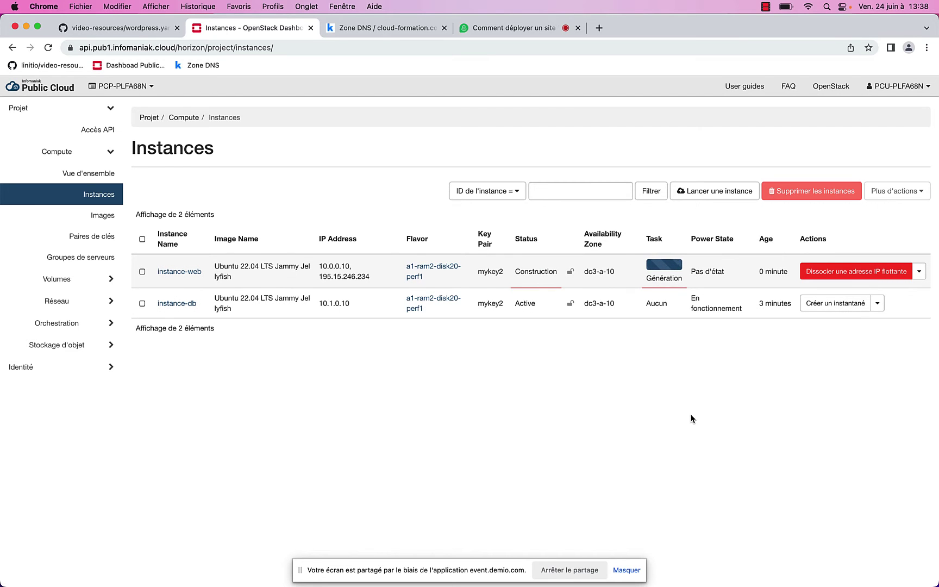
# Confirm the demo A record targets 195.15.246.234, then open instance-web's details
pyautogui.click(379, 29)
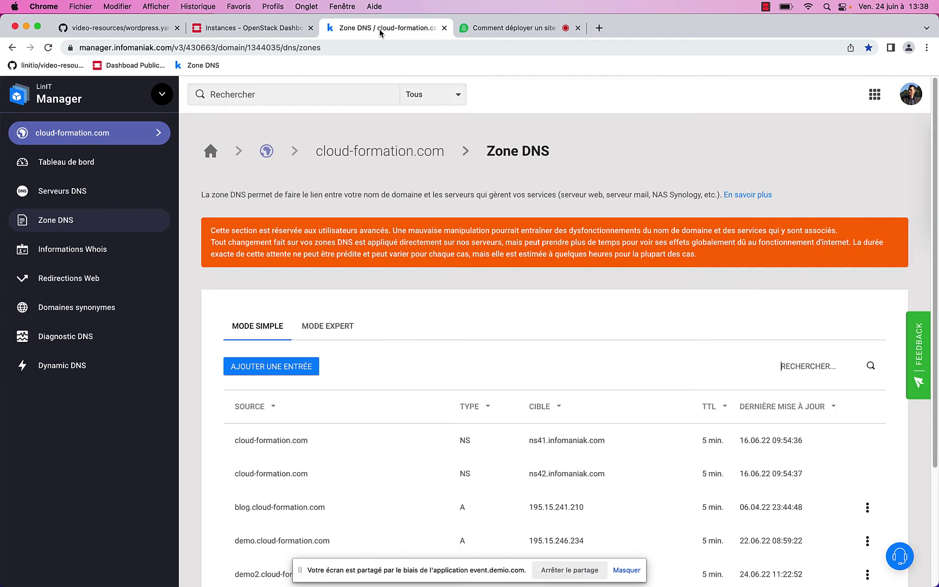
pyautogui.scroll(-3, 427, 451)
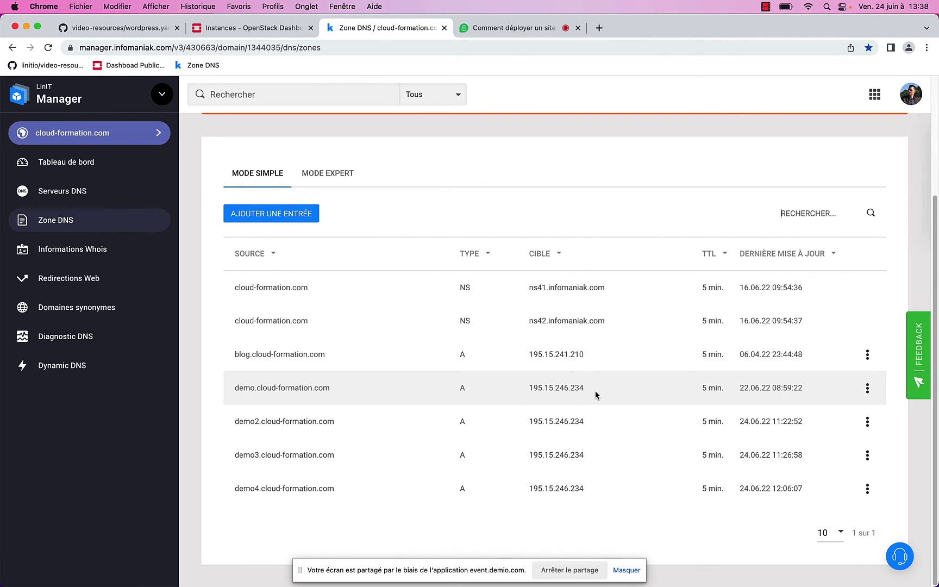
pyautogui.moveTo(527, 388); pyautogui.dragTo(587, 391)
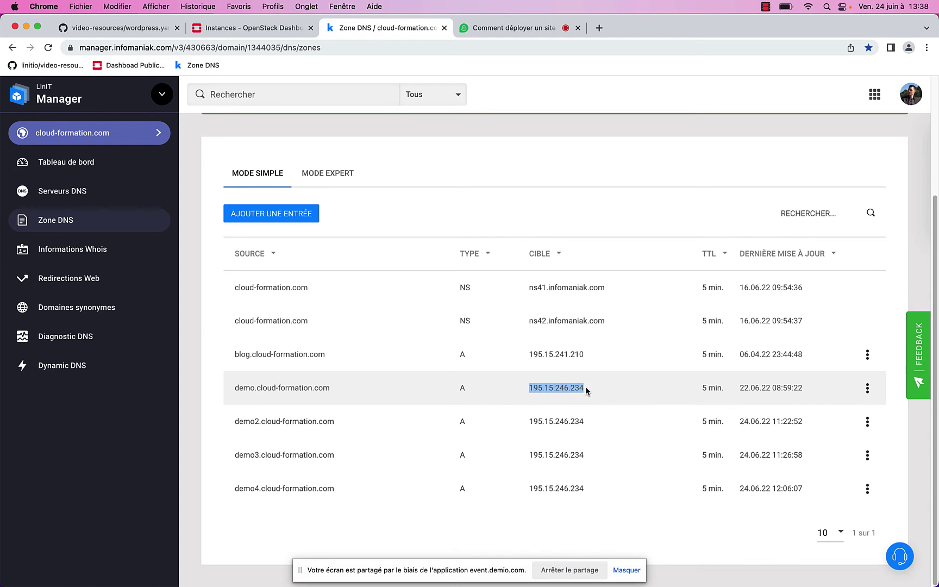
pyautogui.click(217, 28)
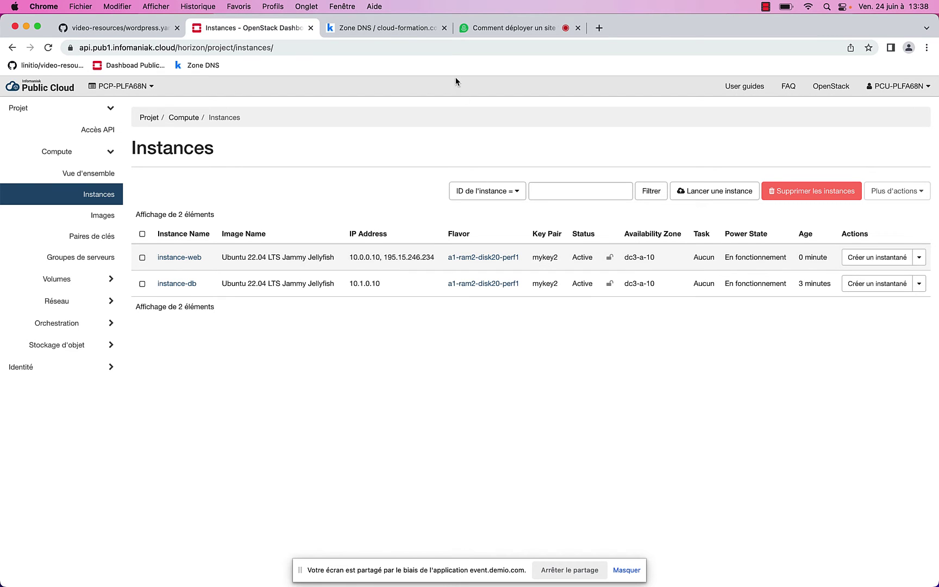
pyautogui.click(383, 28)
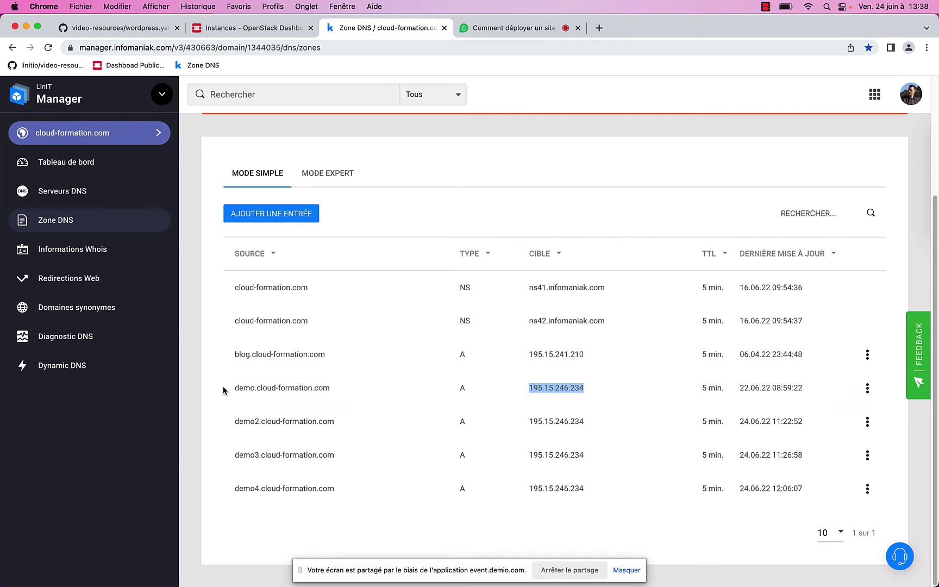
pyautogui.click(248, 28)
pyautogui.click(179, 261)
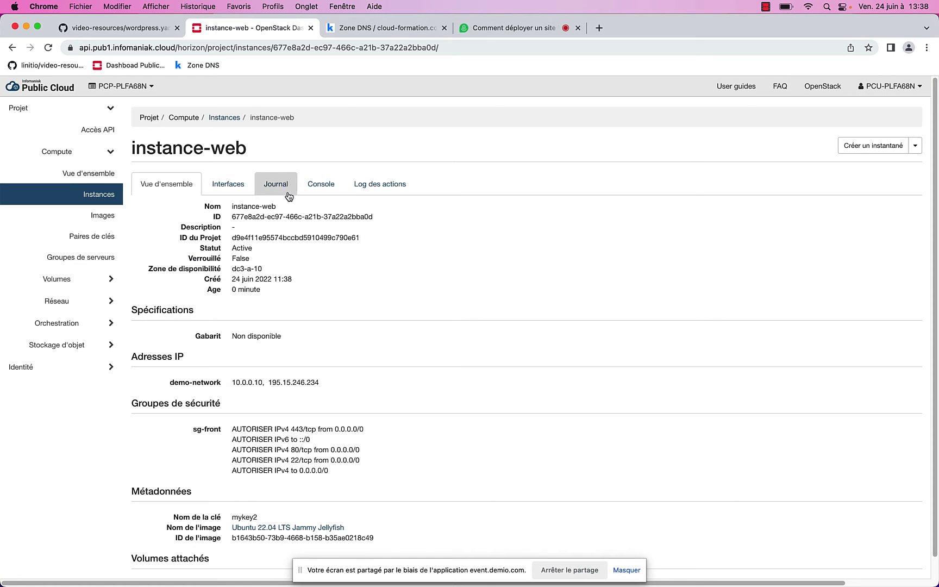
# Open instance-web's complete console log in its own tab
pyautogui.click(282, 187)
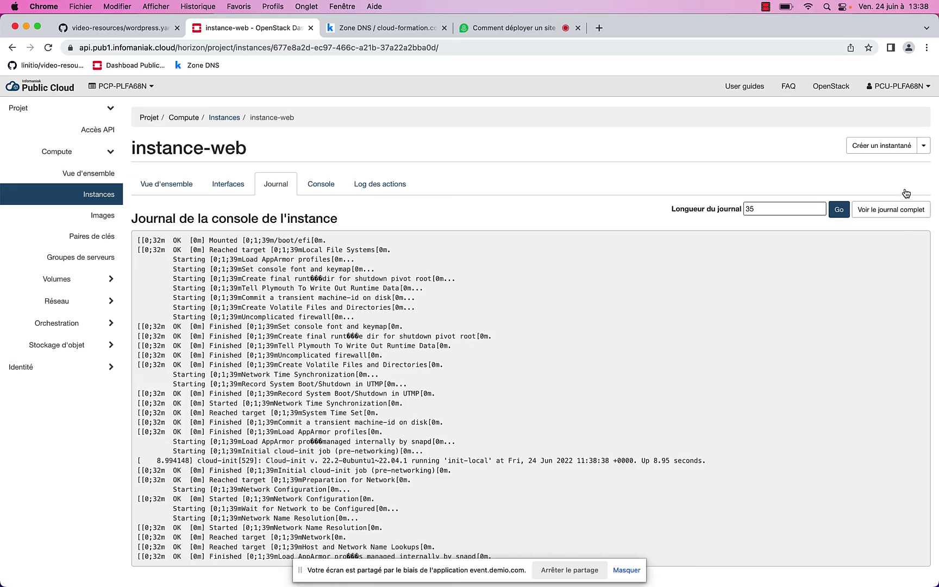
pyautogui.click(900, 210)
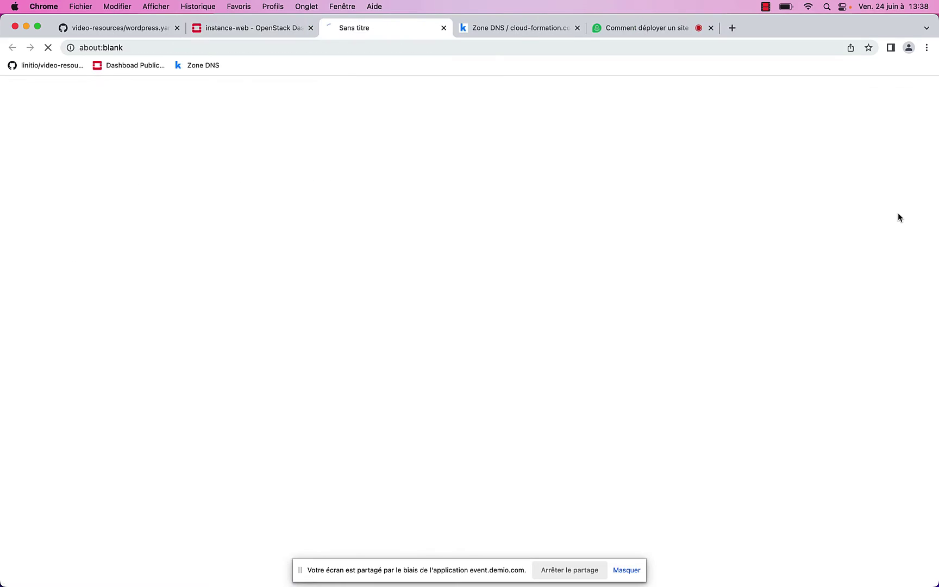
pyautogui.scroll(-10, 467, 293)
pyautogui.scroll(-20, 470, 294)
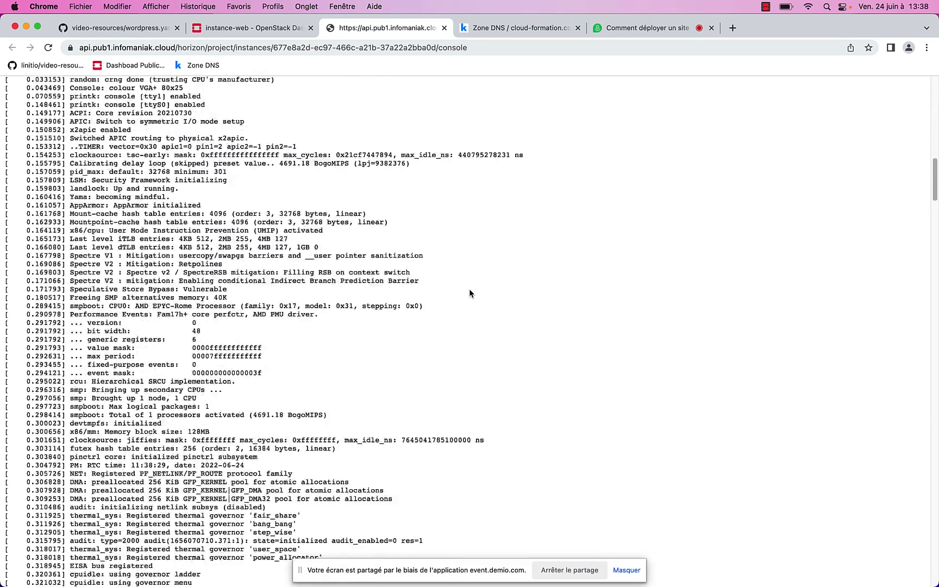
pyautogui.scroll(-20, 468, 286)
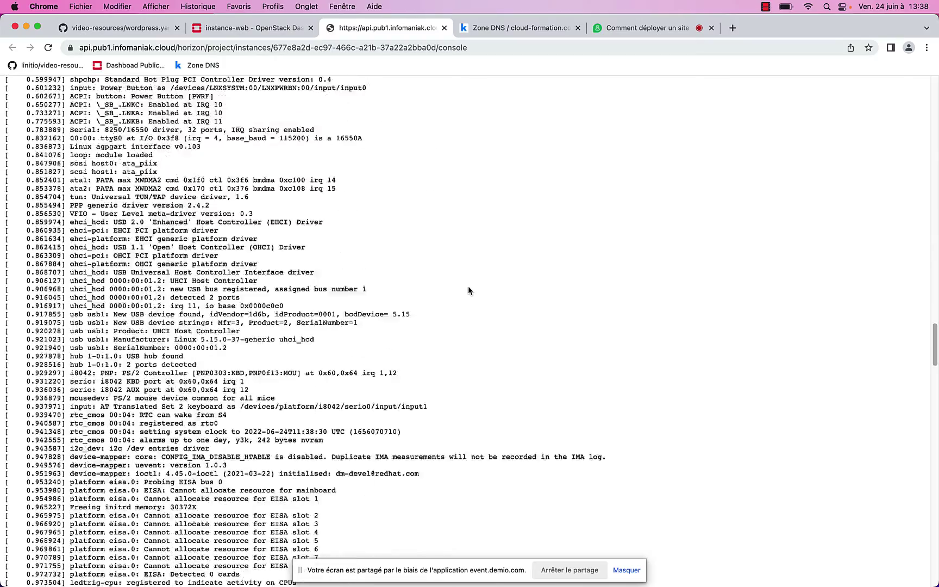
pyautogui.scroll(-20, 469, 286)
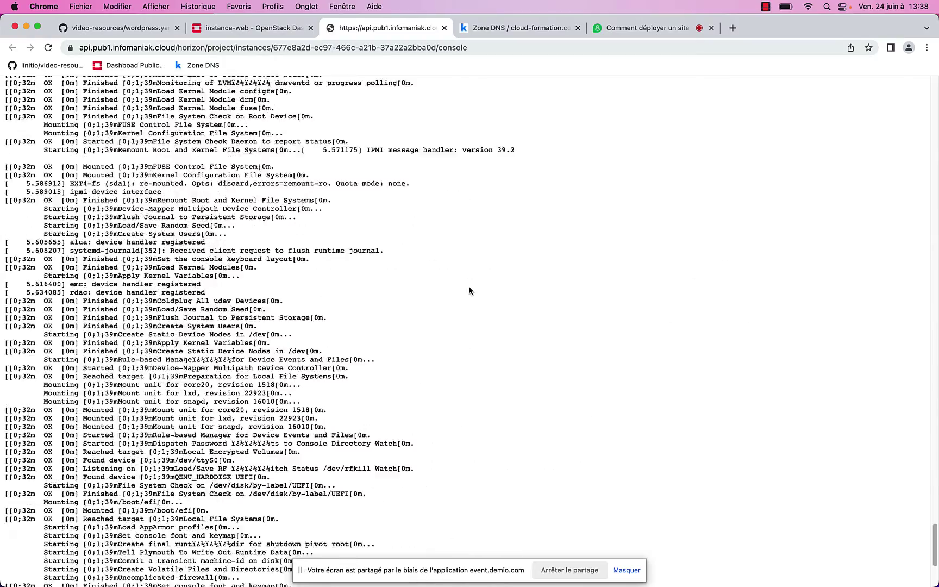
# Reload the log until cloud-init finishes, then select the Certbot HTTPS success lines
pyautogui.rightClick(469, 286)
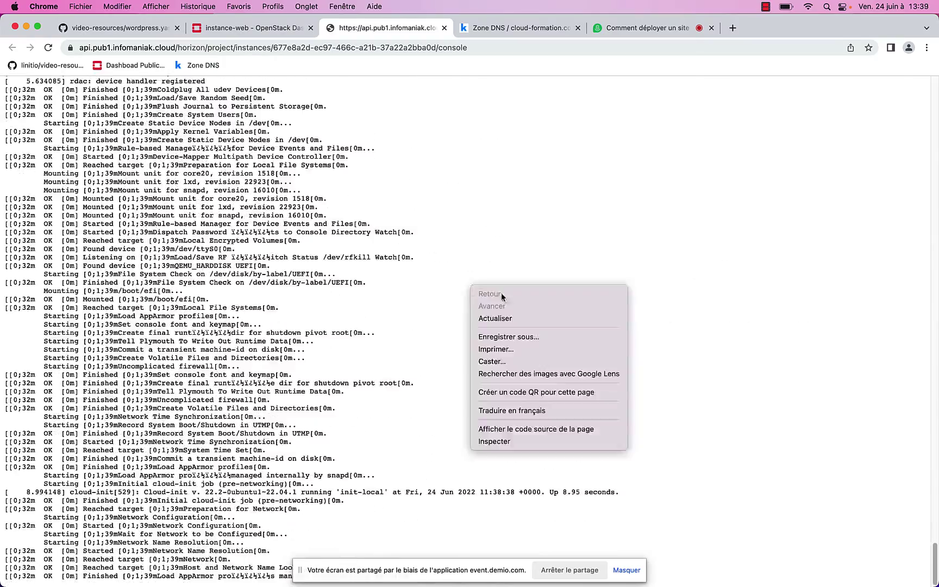
pyautogui.click(516, 318)
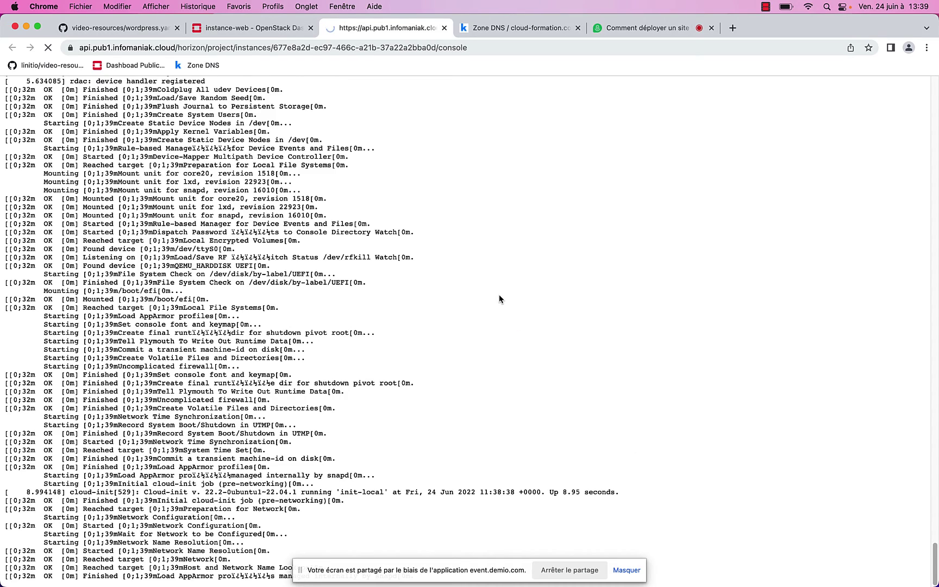
pyautogui.scroll(-20, 498, 294)
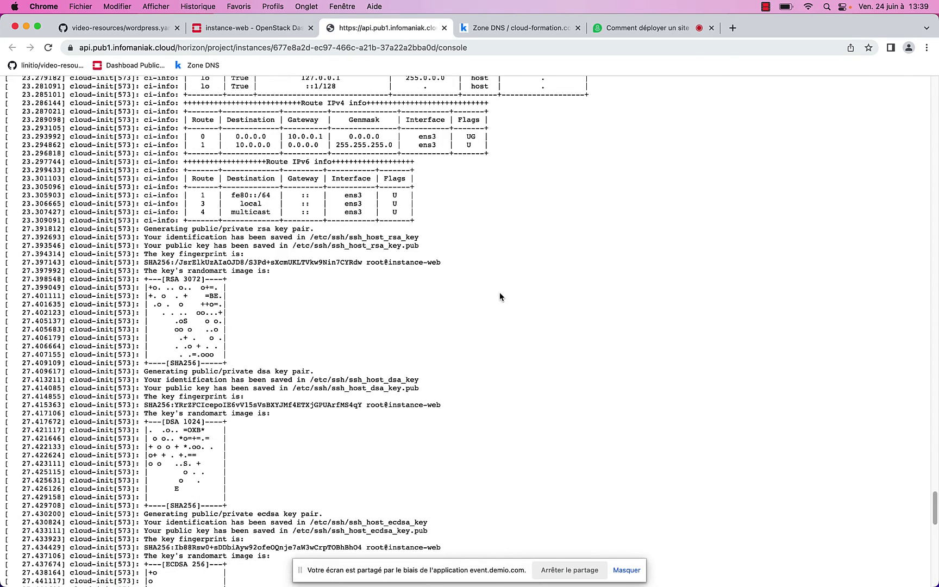
pyautogui.scroll(-10, 325, 138)
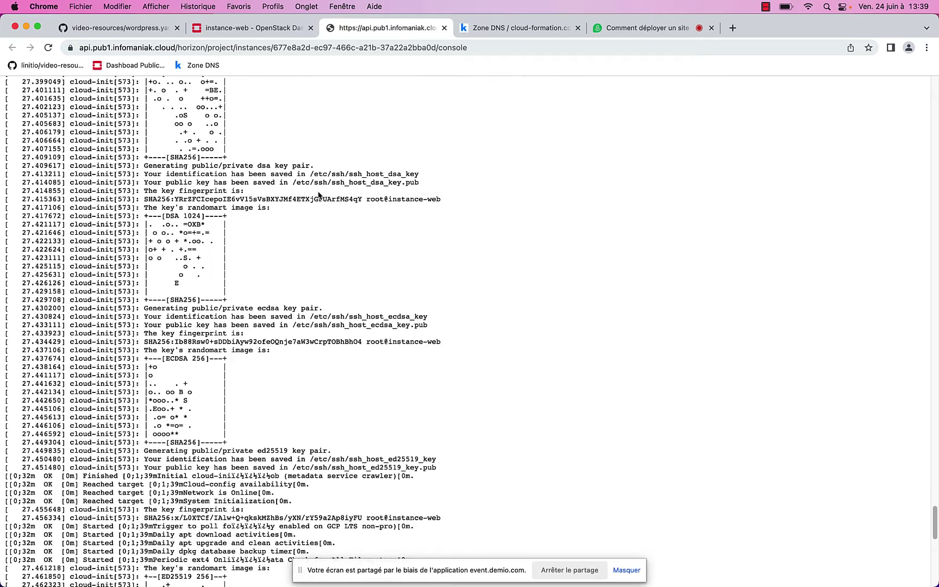
pyautogui.scroll(-1, 320, 196)
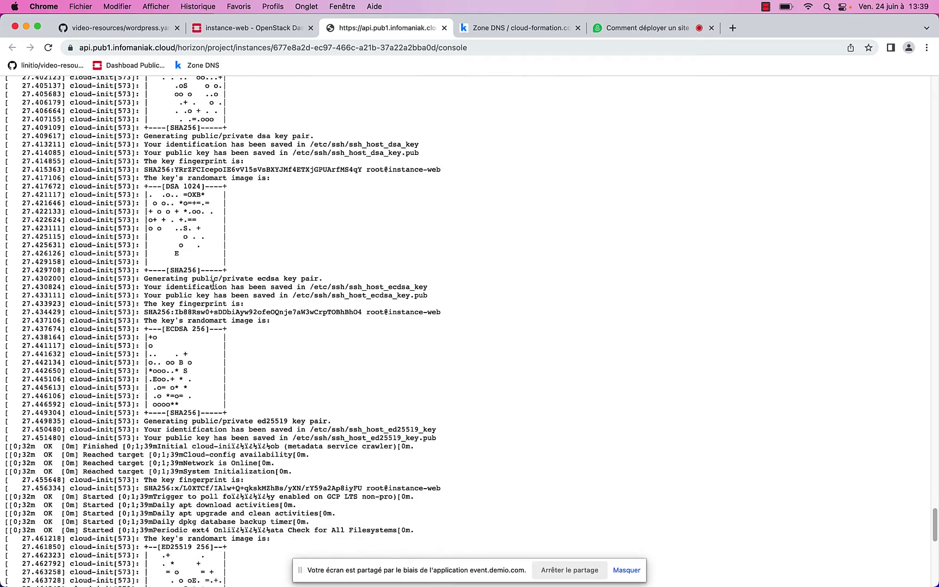
pyautogui.scroll(-15, 213, 285)
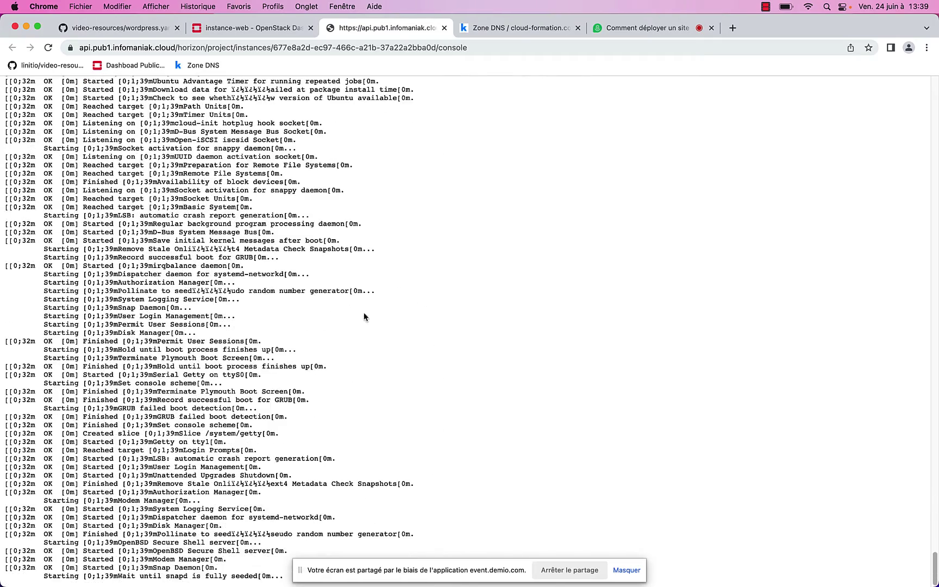
pyautogui.rightClick(364, 312)
pyautogui.click(408, 346)
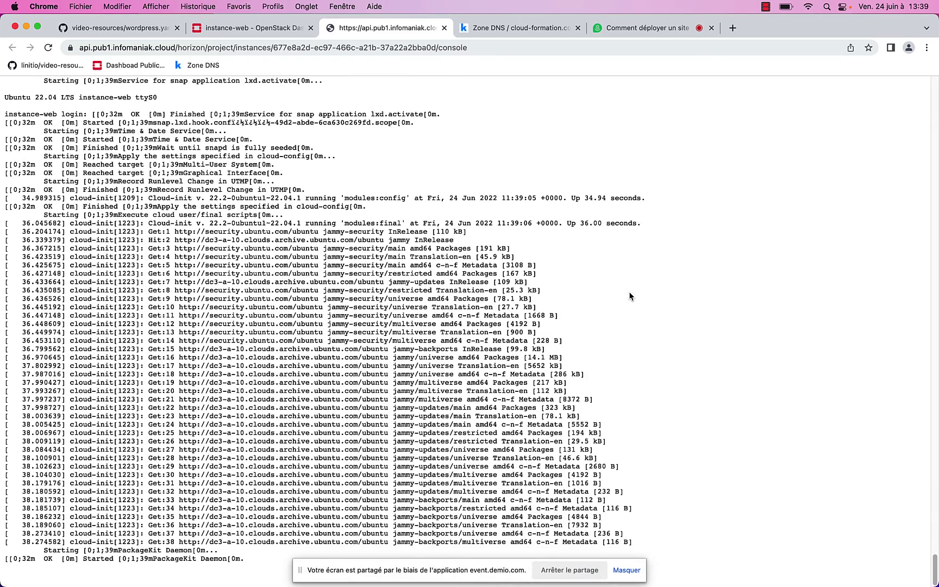
pyautogui.rightClick(631, 297)
pyautogui.click(673, 343)
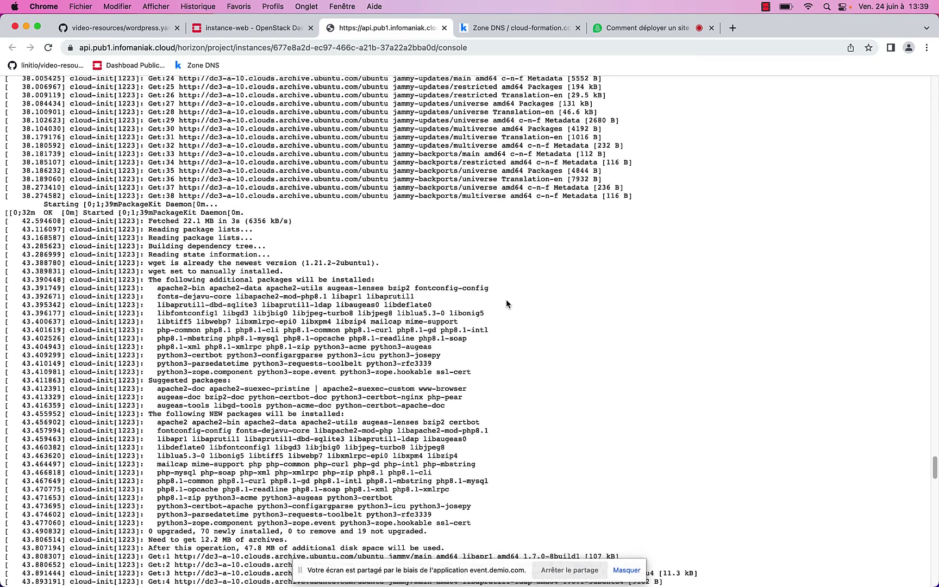
pyautogui.scroll(5, 271, 180)
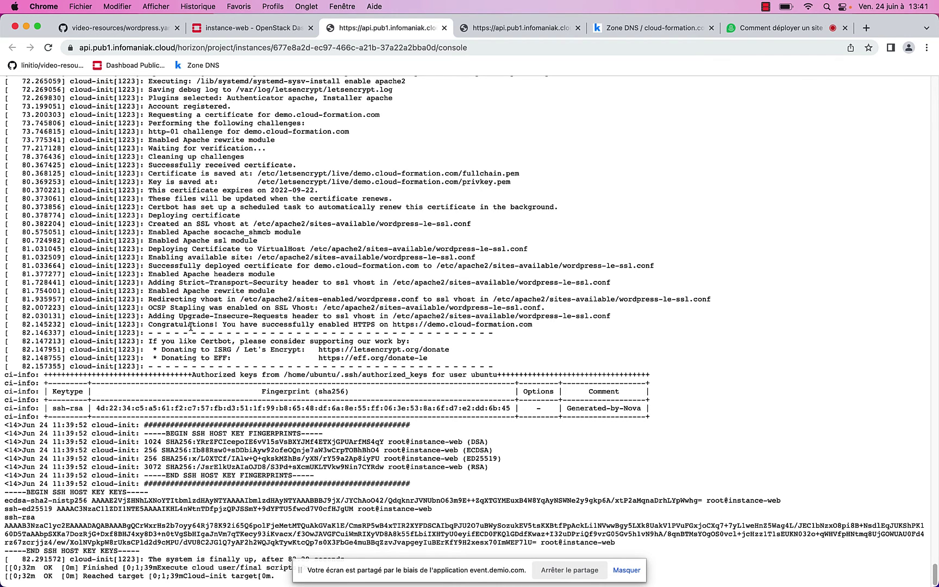
pyautogui.moveTo(148, 316); pyautogui.dragTo(533, 325)
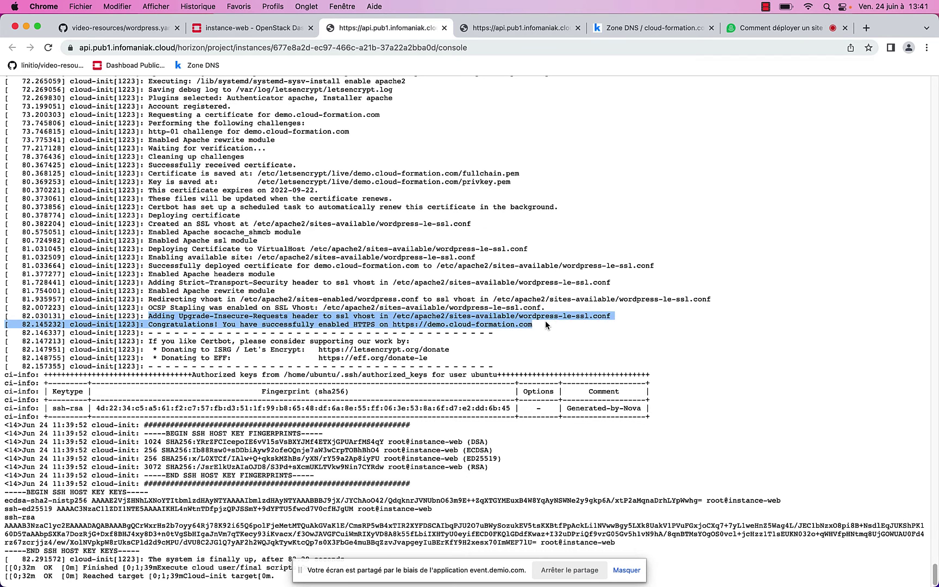
# Load demo.cloud-formation.com in a new browser tab
pyautogui.click(865, 28)
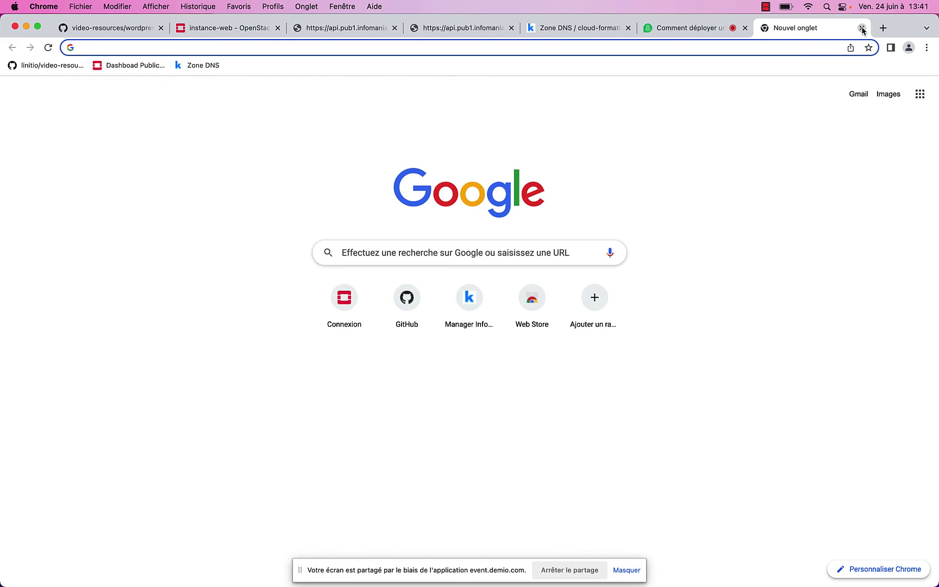
pyautogui.write('demo.')
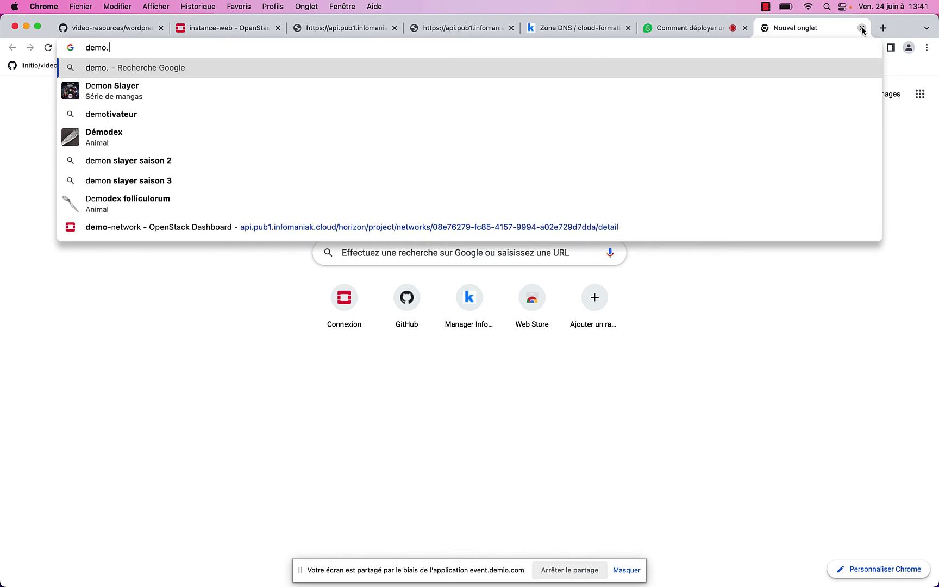
pyautogui.write('cloud')
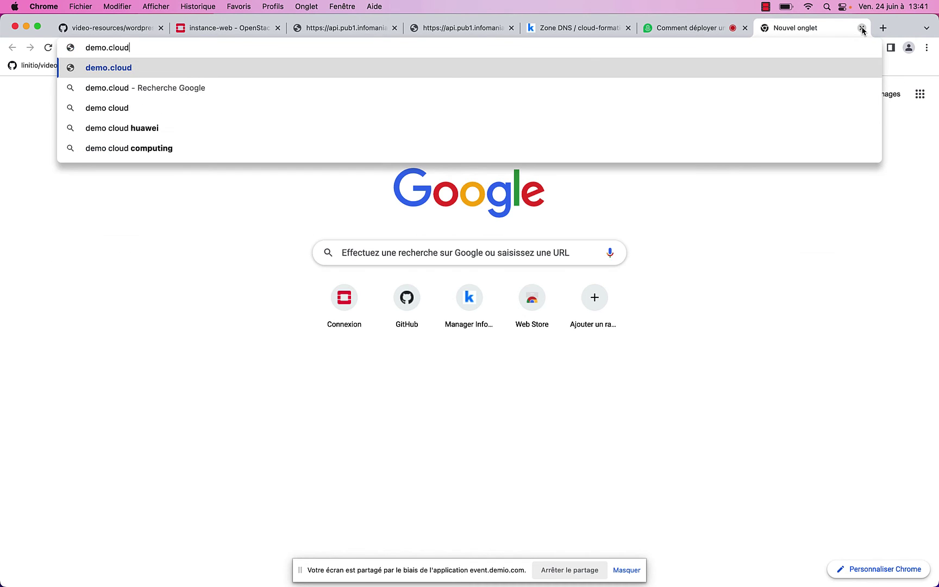
pyautogui.write('-forma')
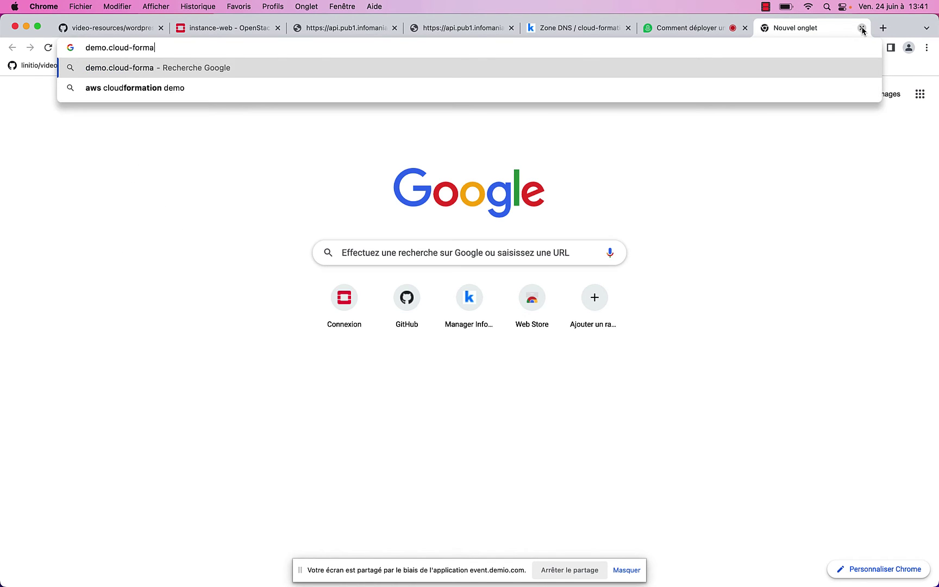
pyautogui.write('tion.com')
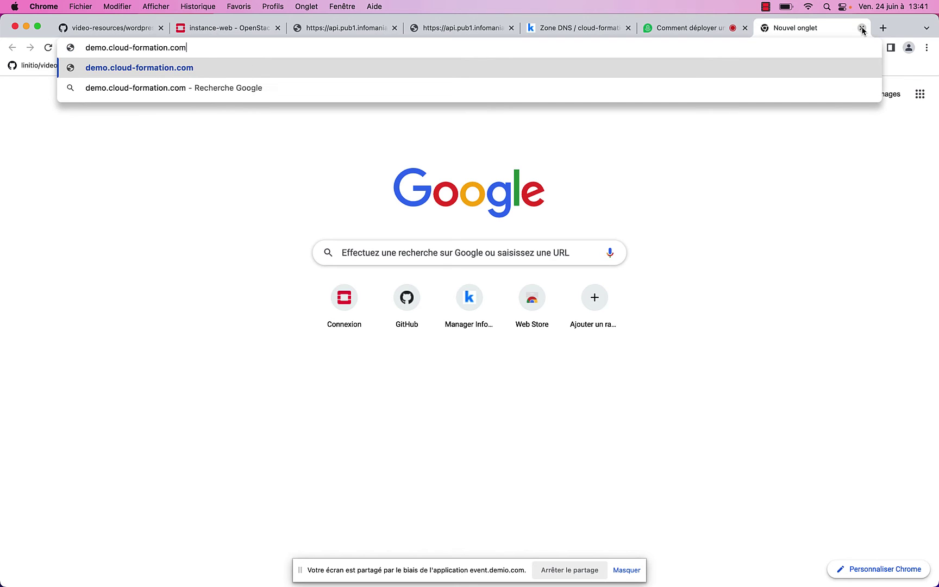
pyautogui.press('Return')
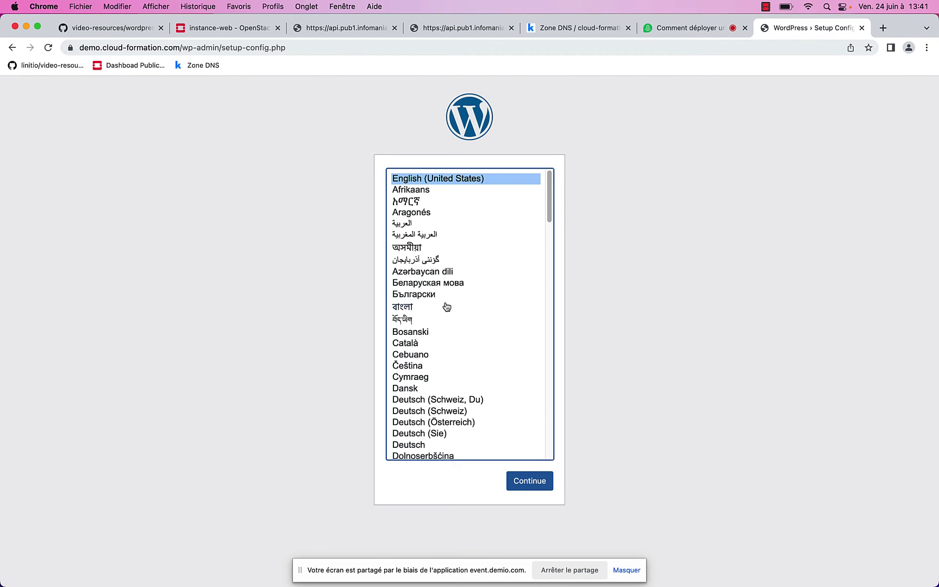
# Choose Français as the WordPress installation language and continue to the database form
pyautogui.scroll(-10, 445, 306)
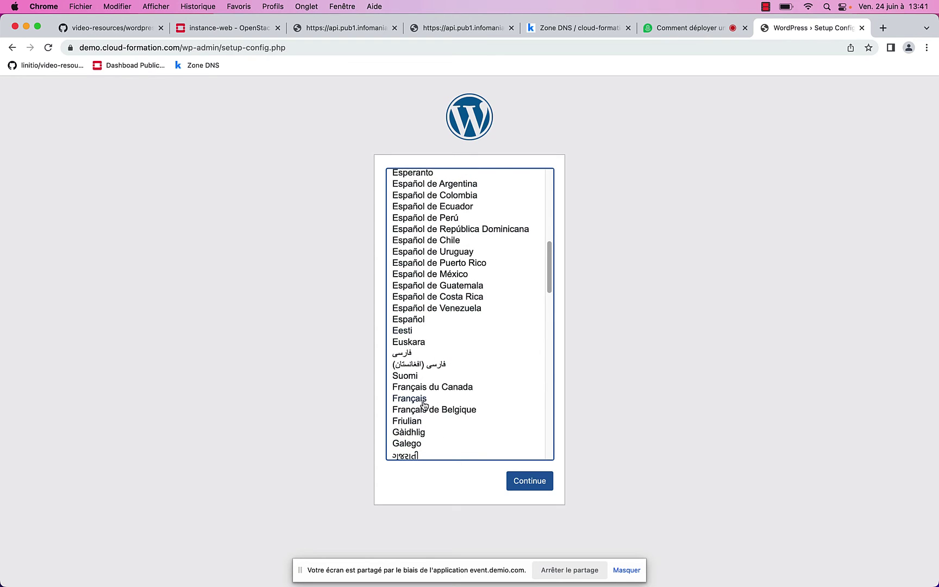
pyautogui.click(425, 402)
pyautogui.click(544, 482)
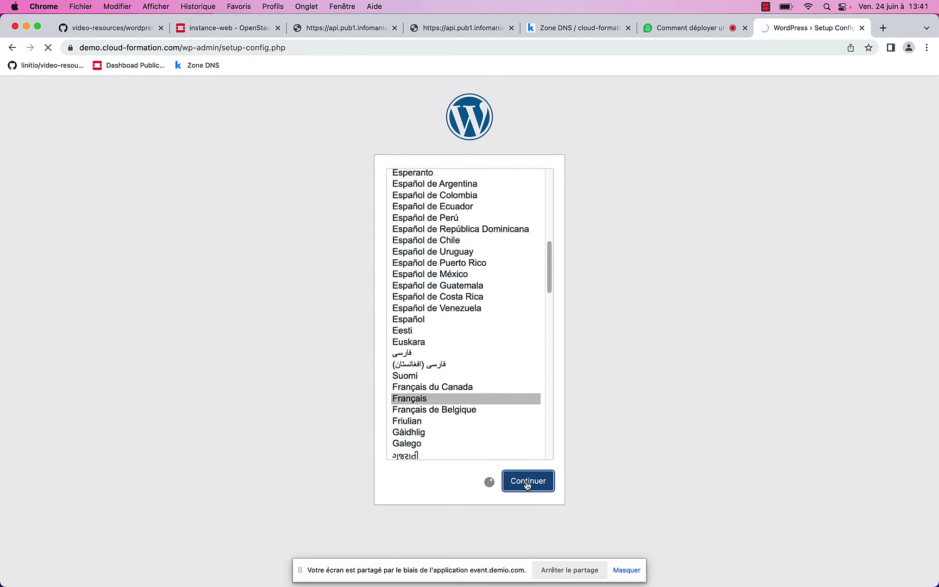
pyautogui.click(305, 393)
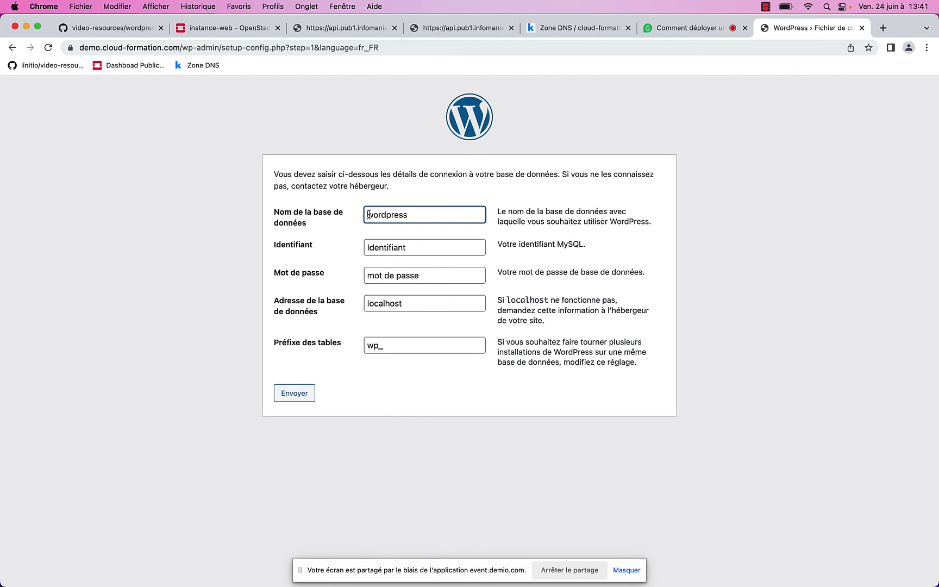
# Enter wordpres-user as the database username and start typing the database password
pyautogui.doubleClick(438, 247)
pyautogui.write('w')
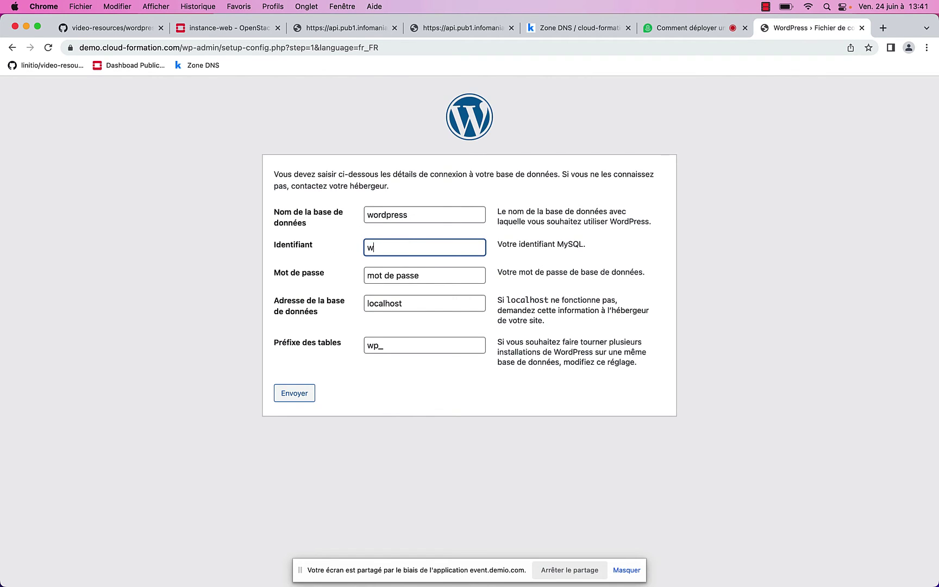
pyautogui.write('ordpres-user')
pyautogui.tripleClick(431, 278)
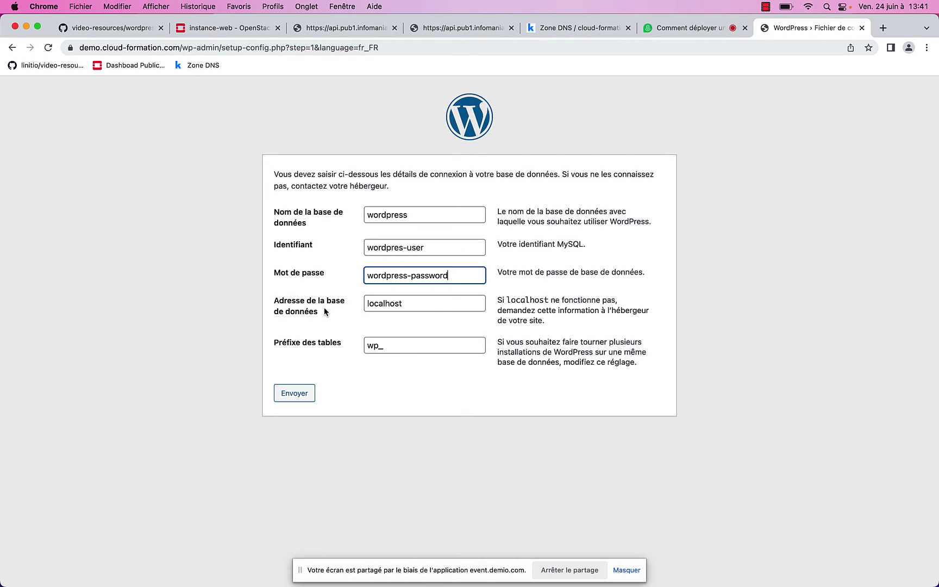
# Open webinar-openstack/database/db.sql in the GitHub repository
pyautogui.click(104, 29)
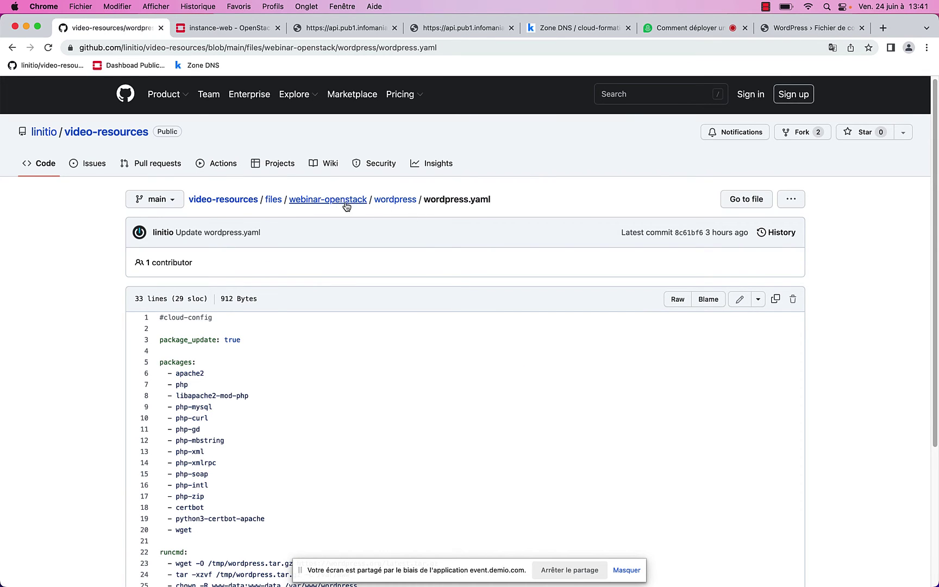
pyautogui.click(322, 200)
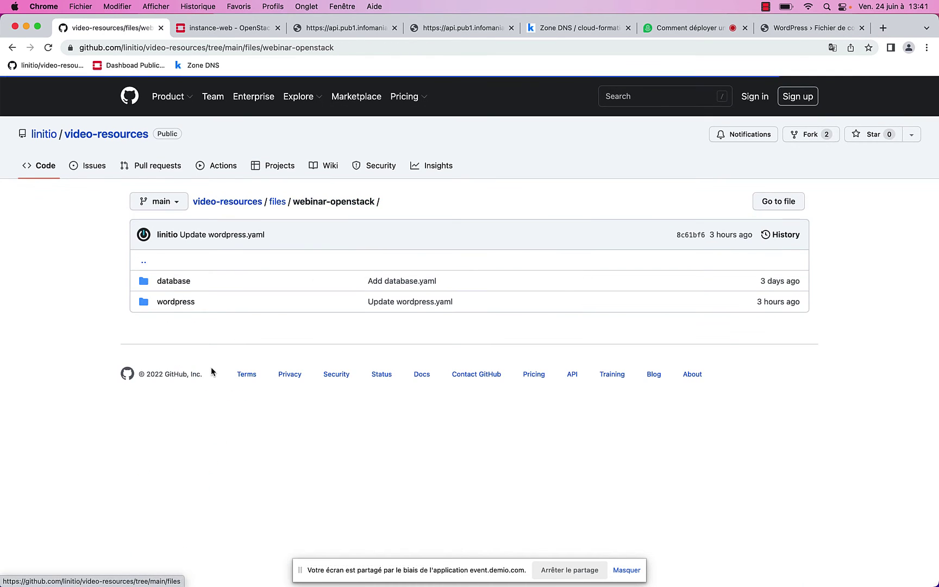
pyautogui.click(184, 282)
pyautogui.click(170, 303)
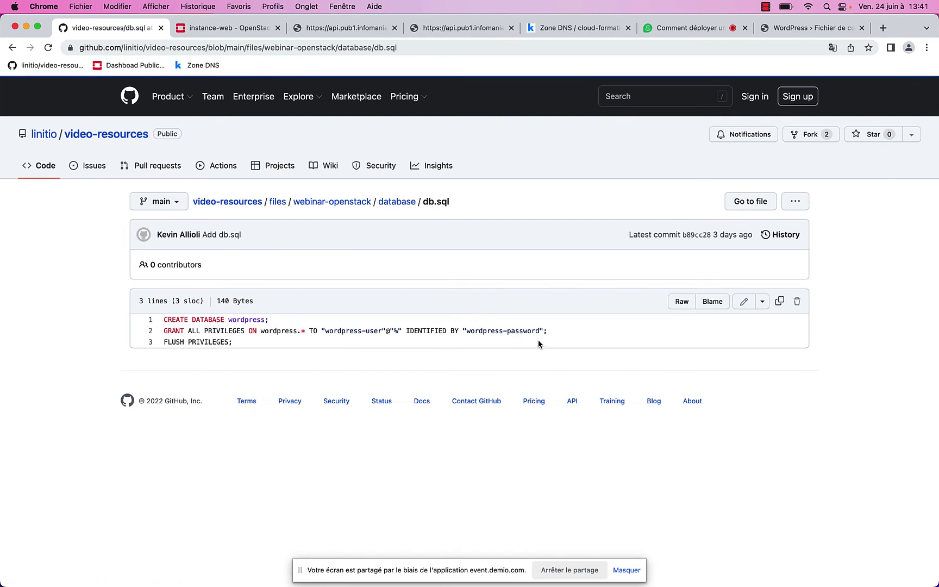
# Select the database password and user in db.sql, then select localhost in WordPress's host field
pyautogui.moveTo(468, 333); pyautogui.dragTo(540, 333)
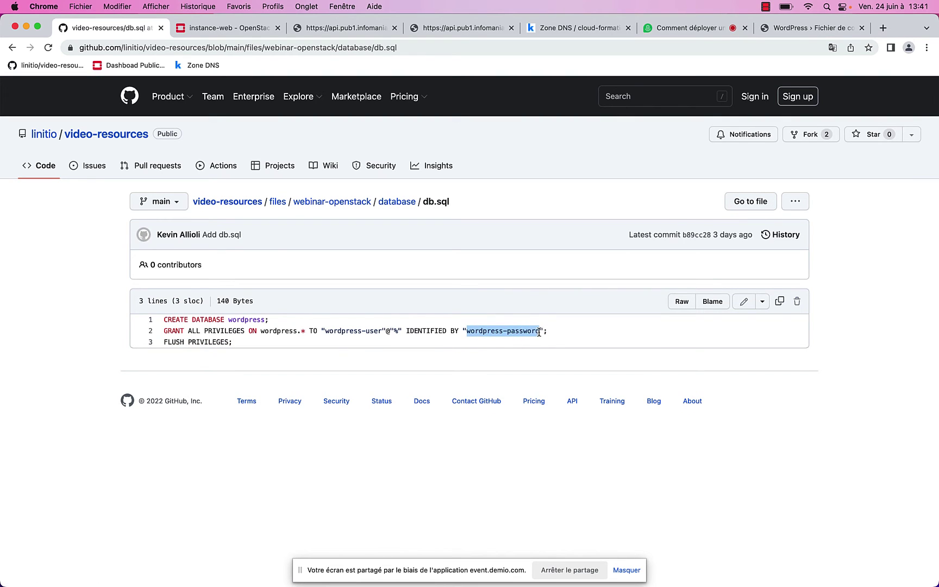
pyautogui.moveTo(325, 331); pyautogui.dragTo(382, 333)
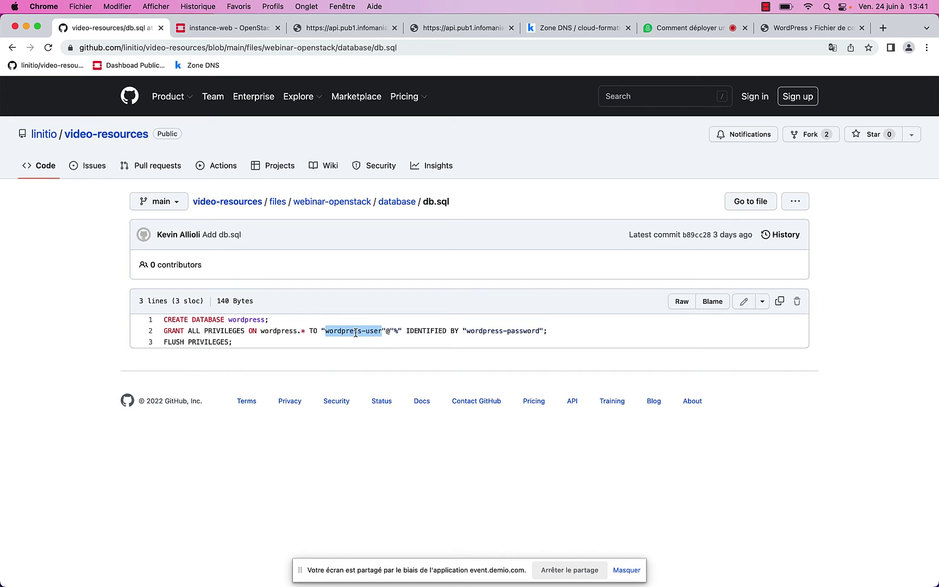
pyautogui.click(793, 28)
pyautogui.moveTo(421, 306); pyautogui.dragTo(333, 296)
# Set the database host to 10.1.0.10, submit, and launch the installation
pyautogui.write('1')
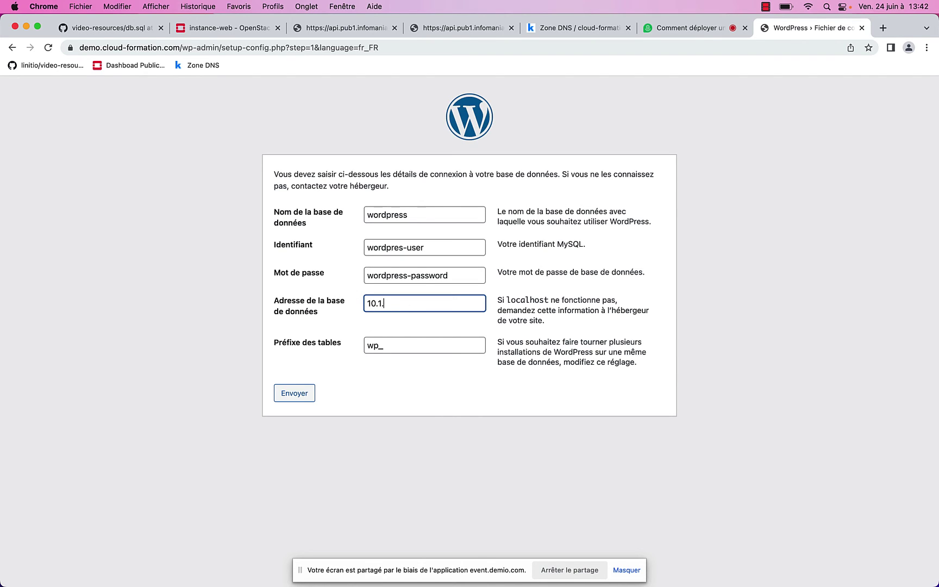
pyautogui.write('0.1.0.10')
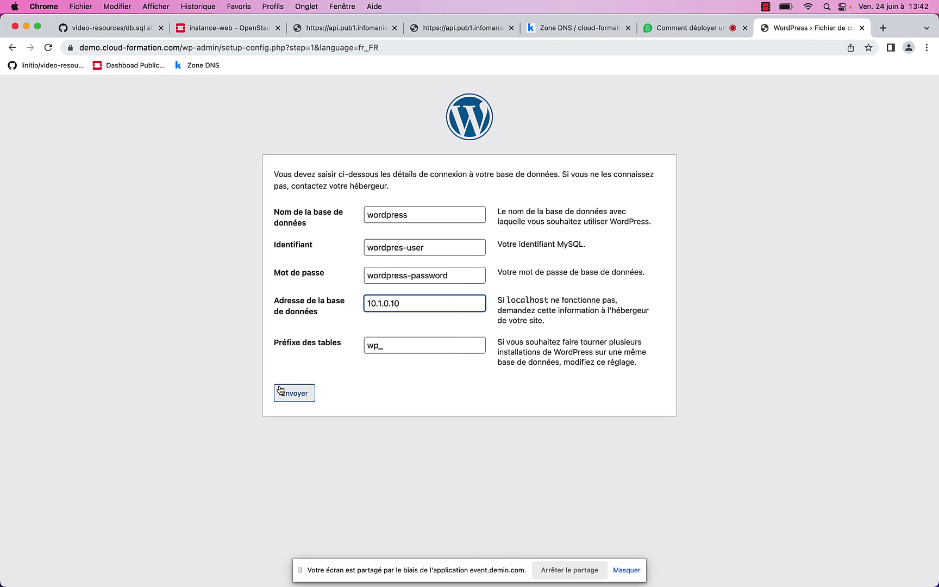
pyautogui.click(298, 397)
pyautogui.click(322, 218)
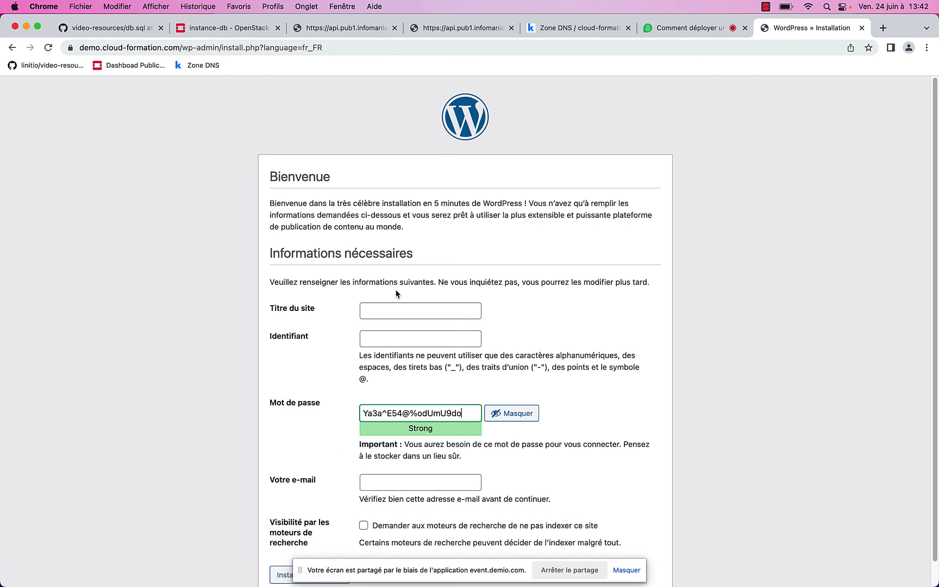
# Install WordPress with site title 'WP Demo', admin username admin, a password and an admin e-mail
pyautogui.click(396, 311)
pyautogui.write('W')
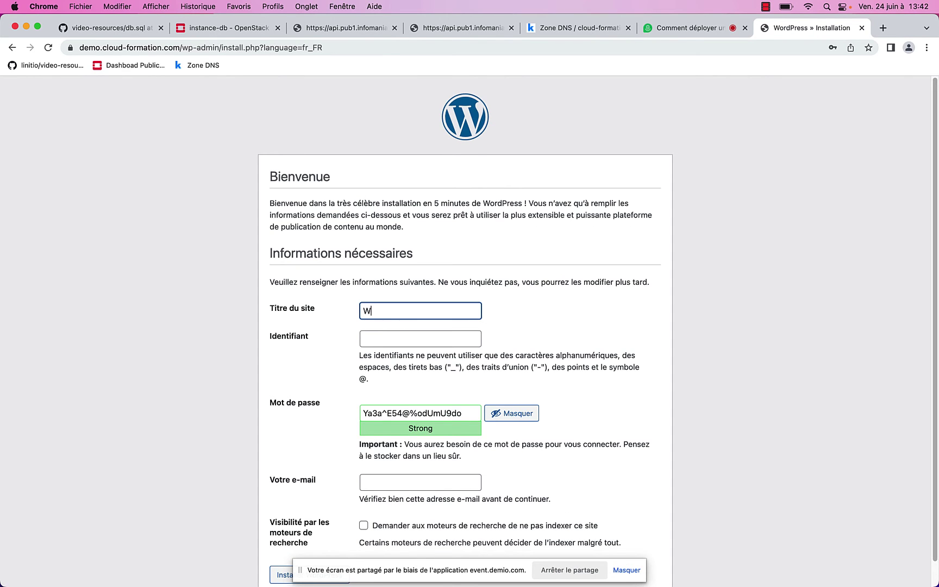
pyautogui.write('P DE')
pyautogui.press('BackSpace')
pyautogui.write('emo')
pyautogui.click(387, 337)
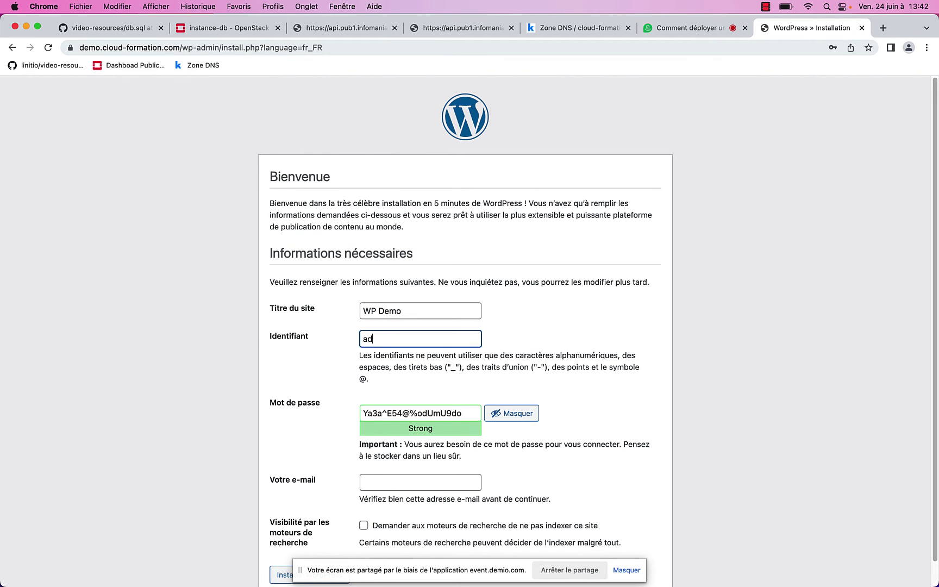
pyautogui.press('Tab')
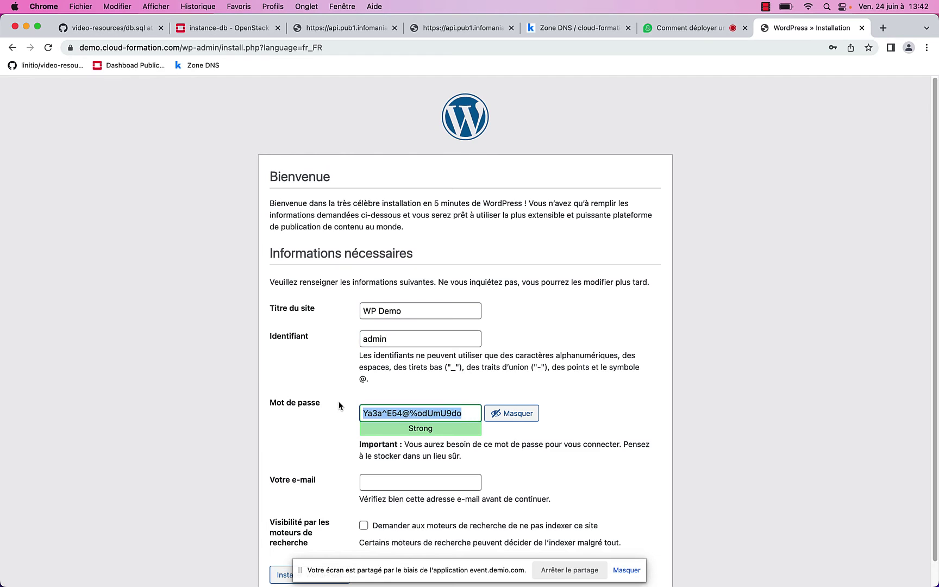
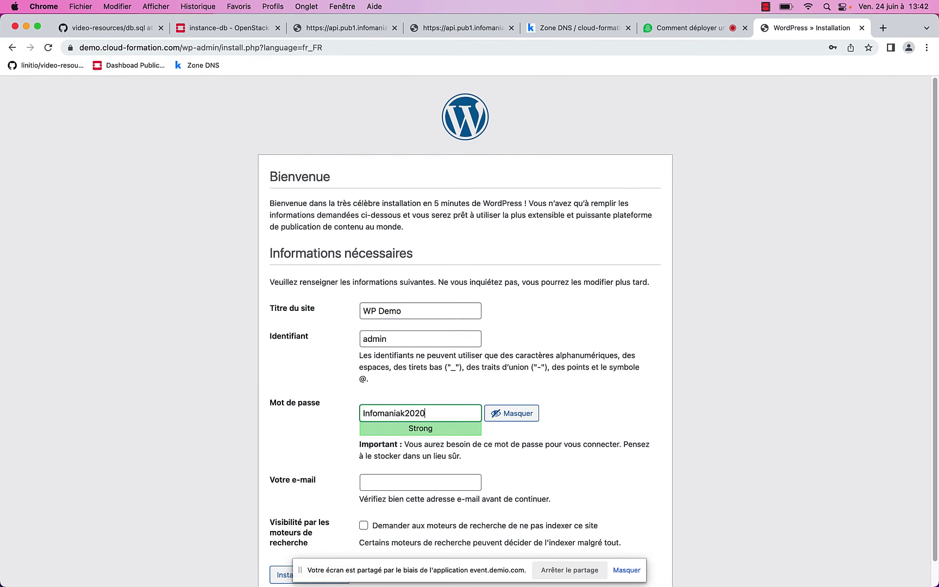
pyautogui.click(406, 479)
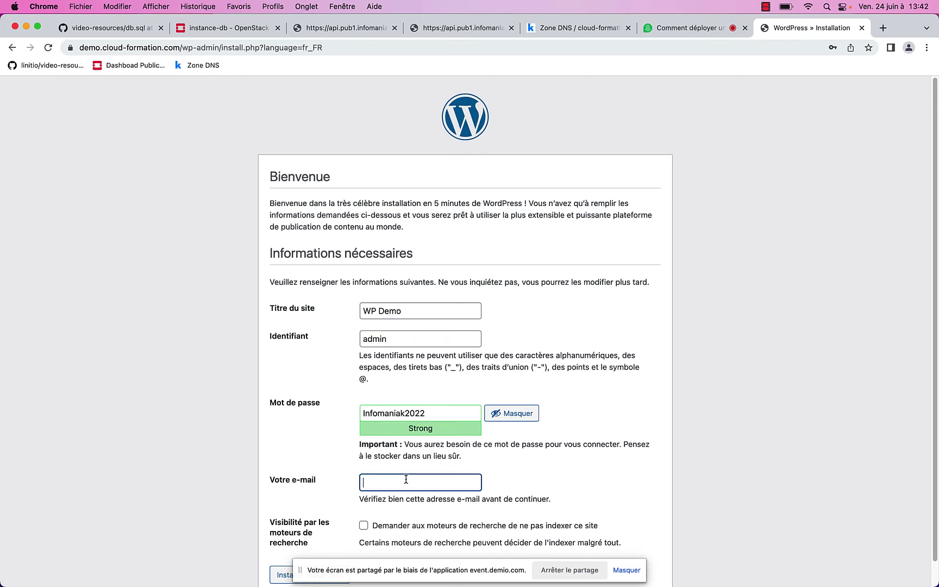
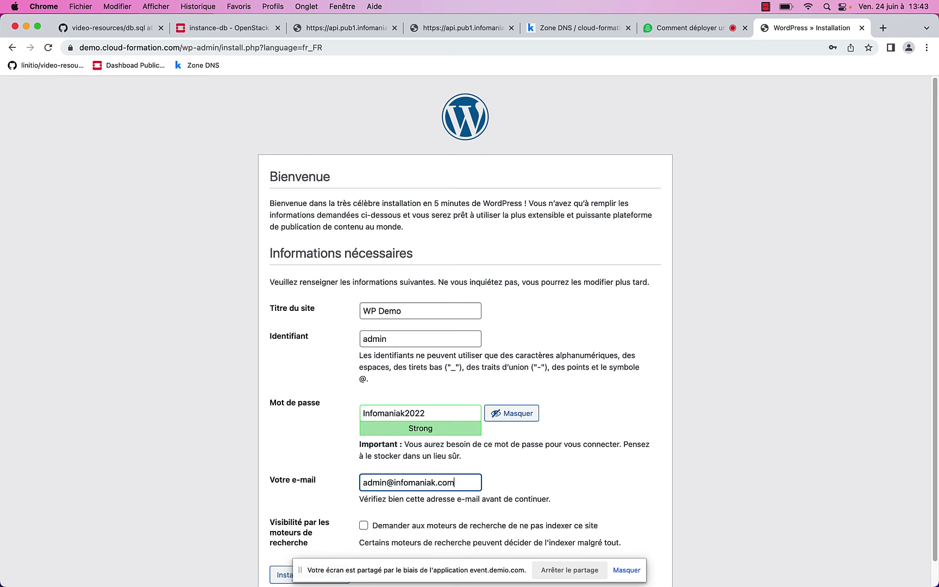
pyautogui.scroll(-1, 509, 538)
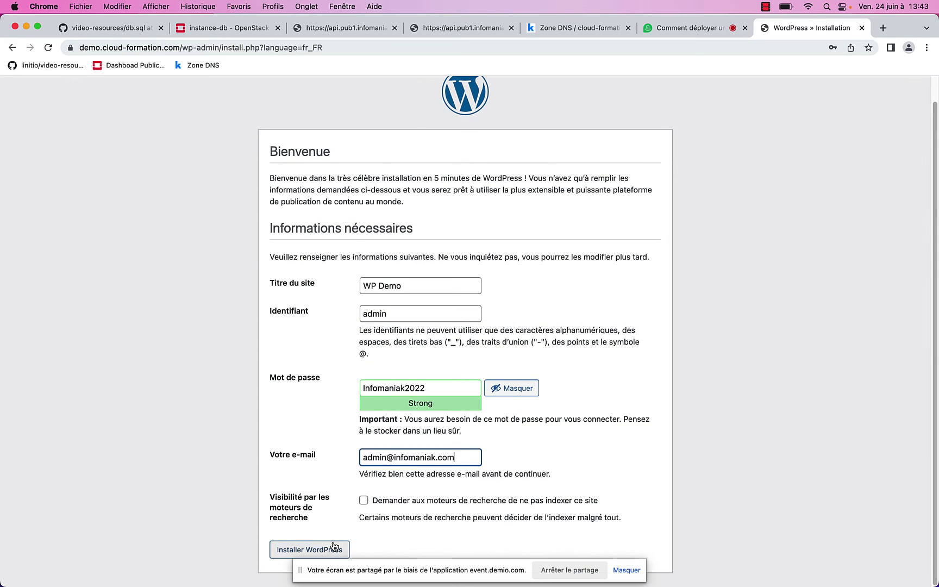
pyautogui.click(334, 548)
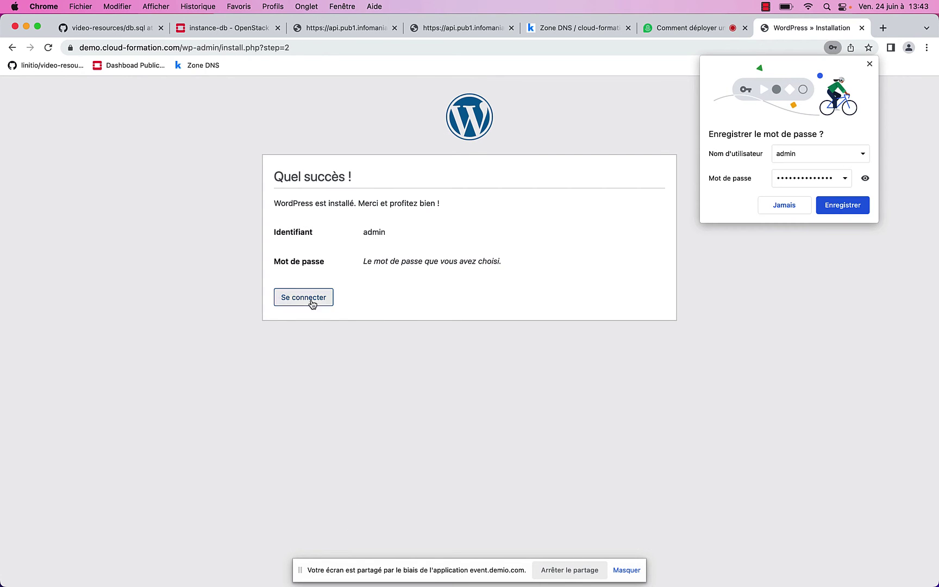
# Log in to the WordPress admin as admin, dismissing the browser's save-password prompts
pyautogui.click(307, 296)
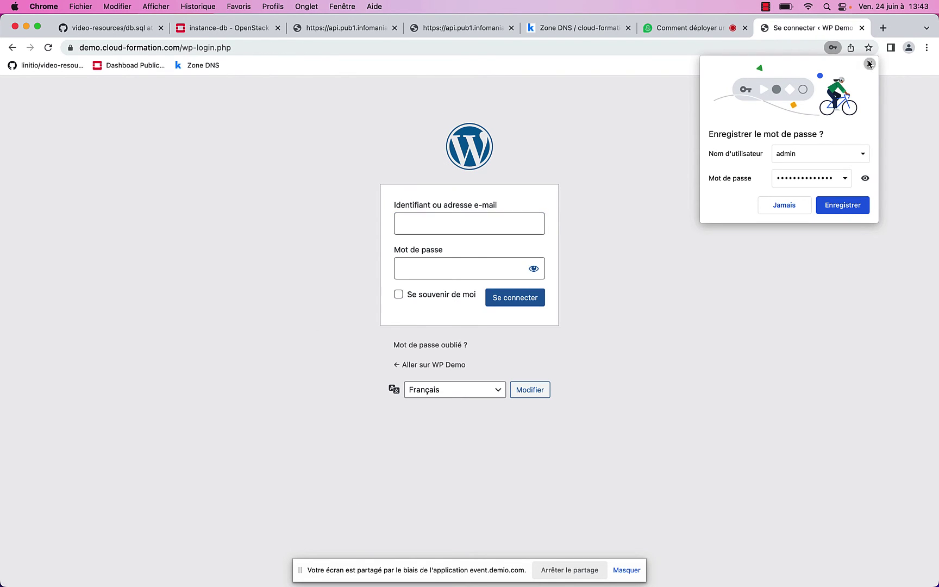
pyautogui.click(869, 64)
pyautogui.write('admin')
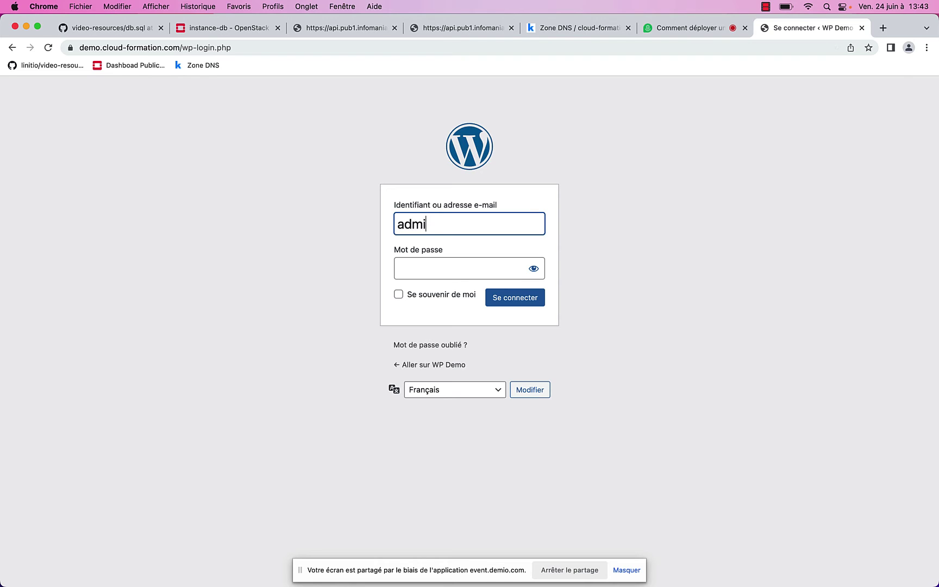
pyautogui.press('Tab')
pyautogui.write('•••••••••••')
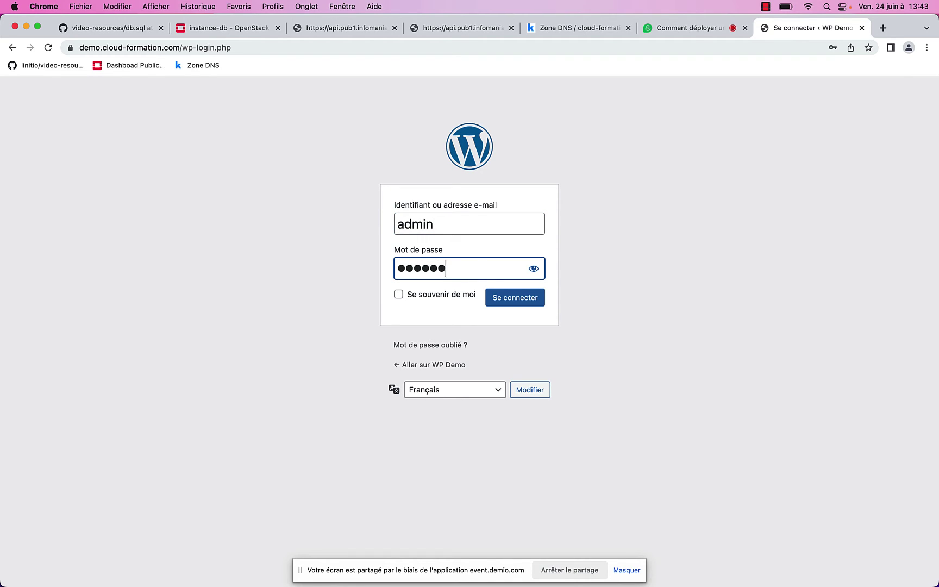
pyautogui.write('••••')
pyautogui.click(516, 304)
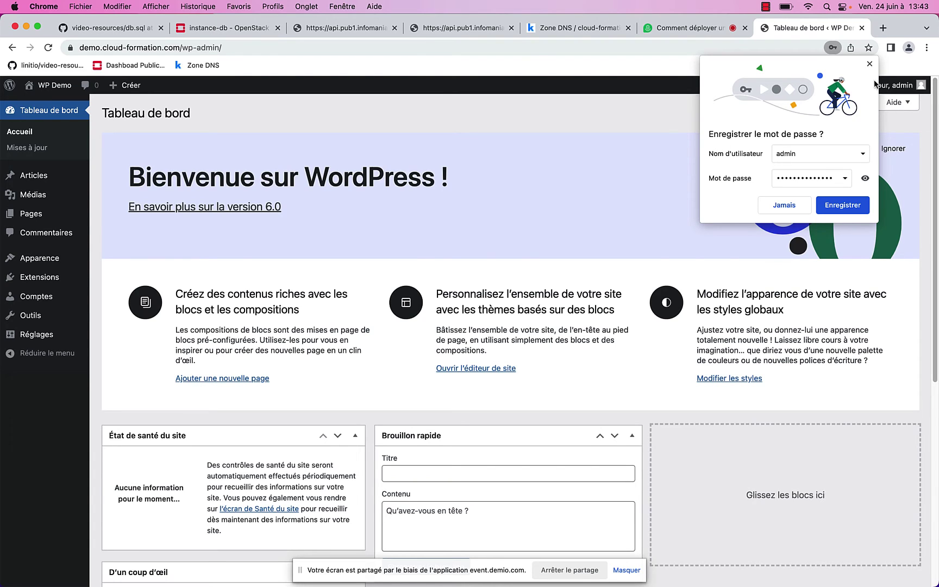
pyautogui.click(870, 64)
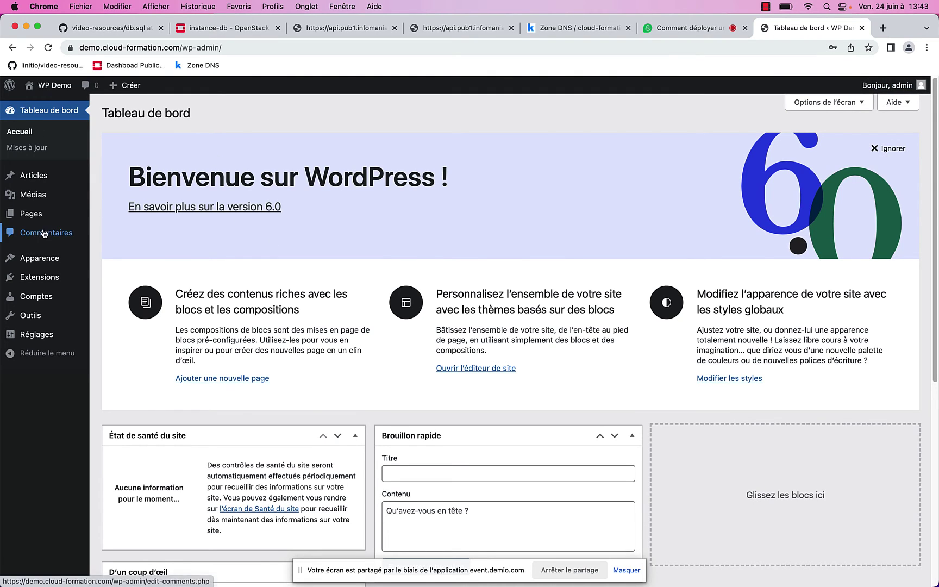
# View the WP Demo front page and 'Bonjour tout le monde !' post, then return to the slides
pyautogui.click(58, 88)
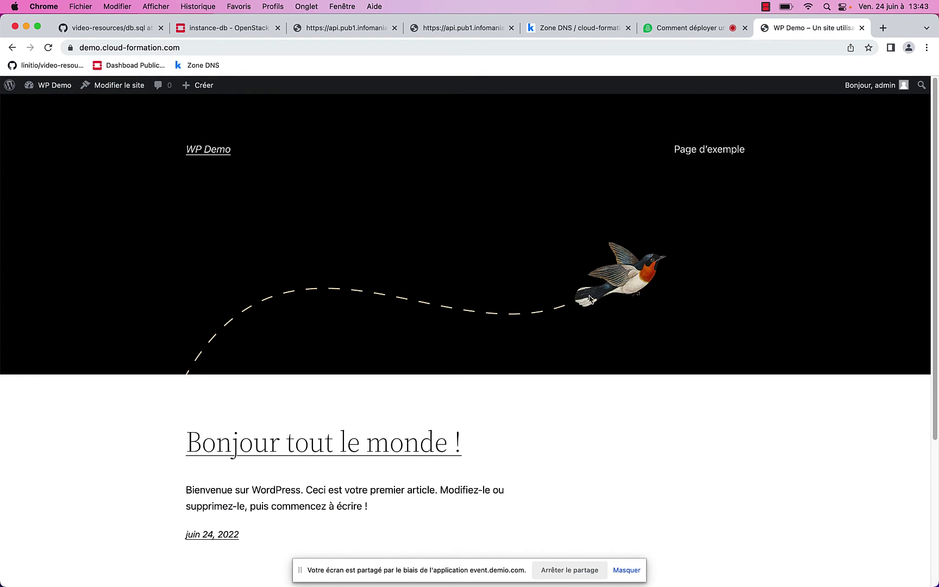
pyautogui.scroll(-3, 458, 253)
pyautogui.click(398, 301)
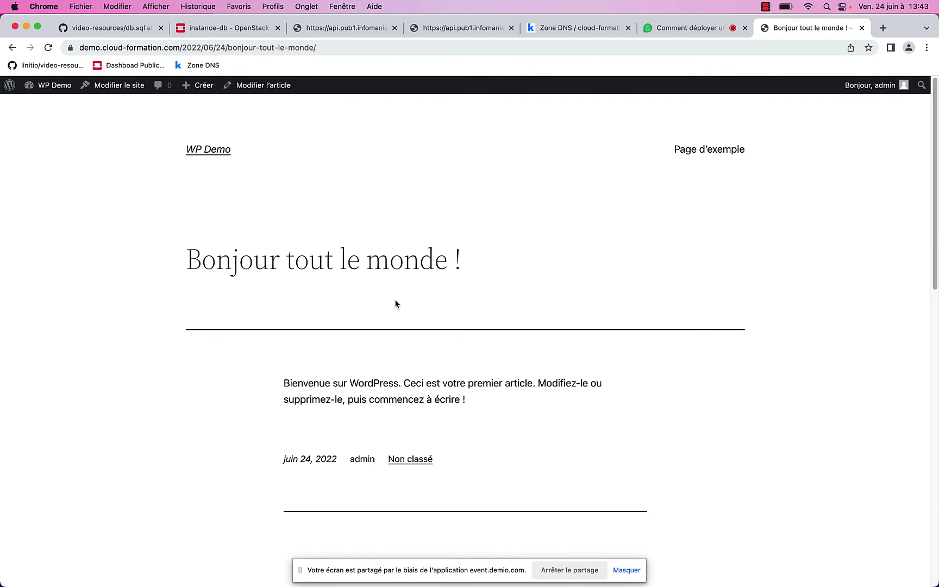
pyautogui.press('super+Tab')
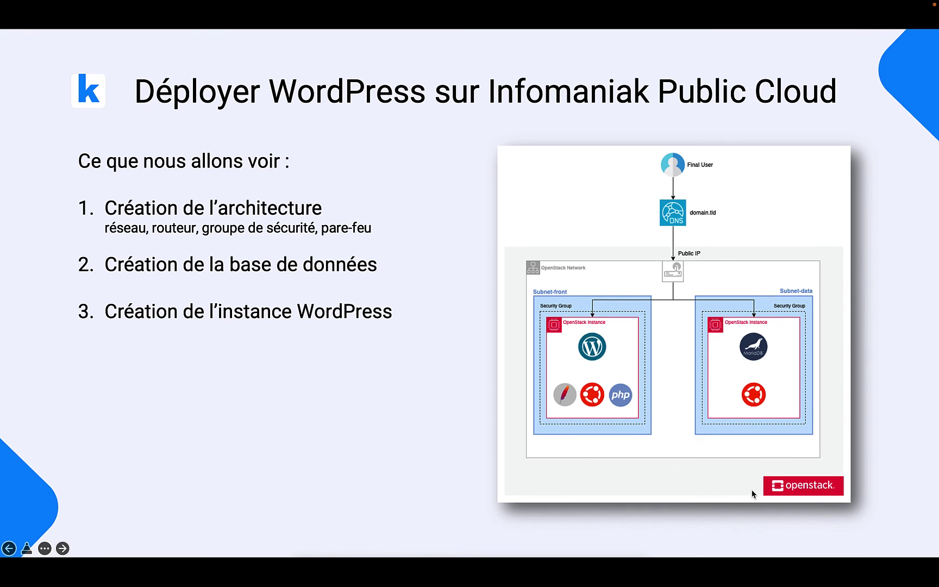
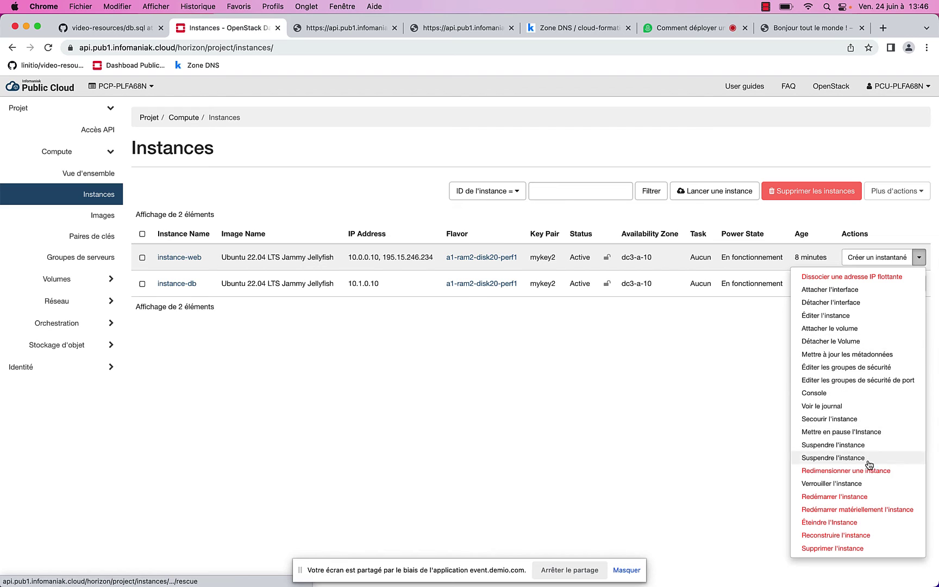
# Resize instance-web from a1-ram2-disk20-perf1 to the a4-ram8-disk80-perf1 flavour under Nouveau gabarit
pyautogui.click(851, 470)
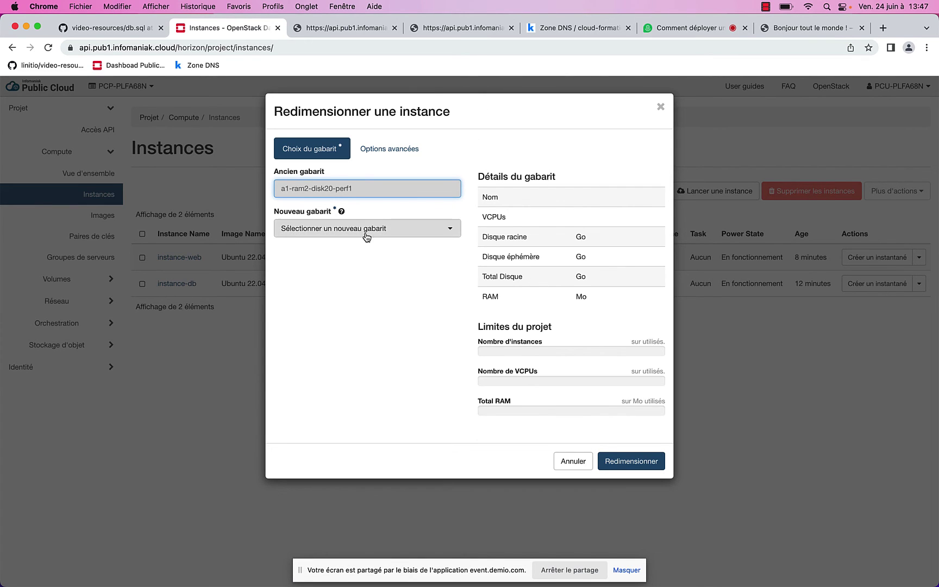
pyautogui.moveTo(278, 189); pyautogui.dragTo(363, 189)
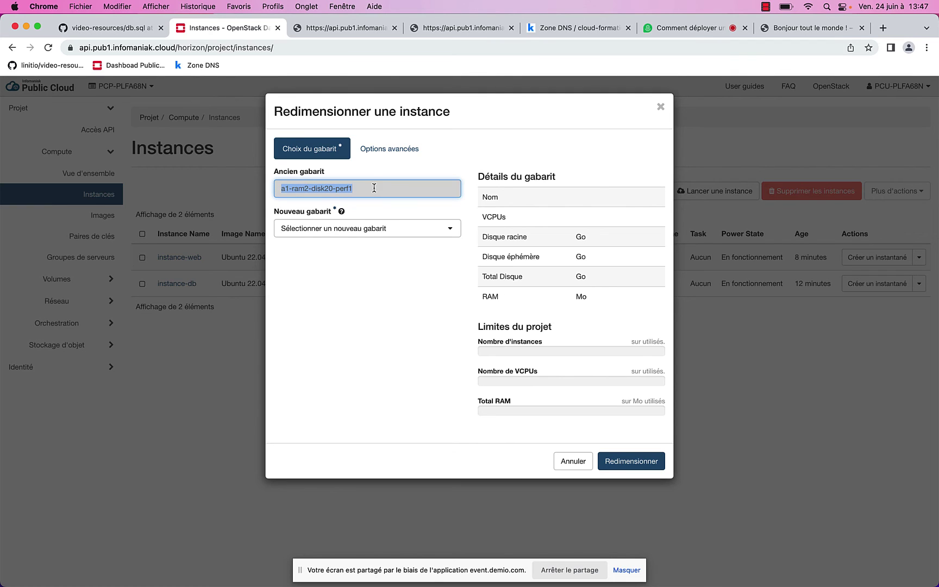
pyautogui.click(345, 232)
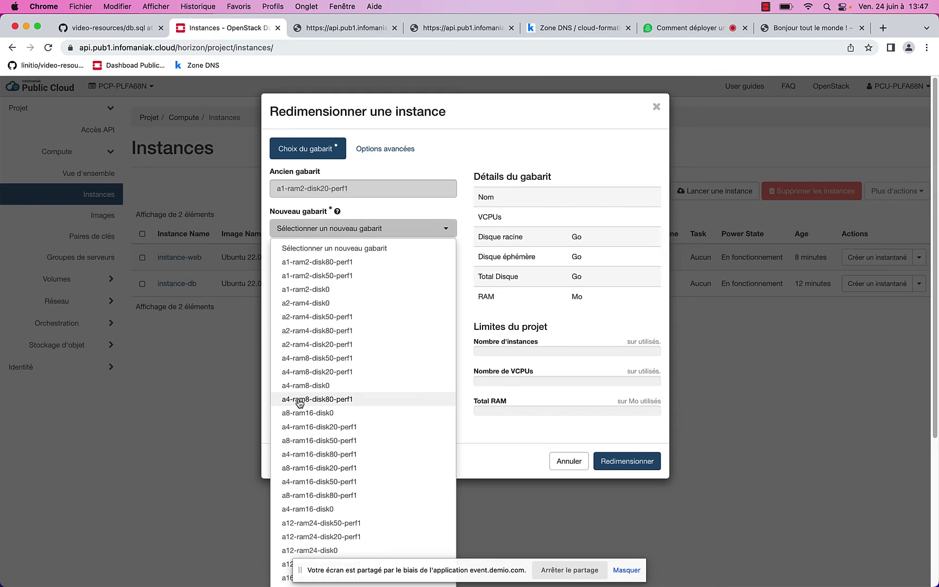
pyautogui.click(306, 401)
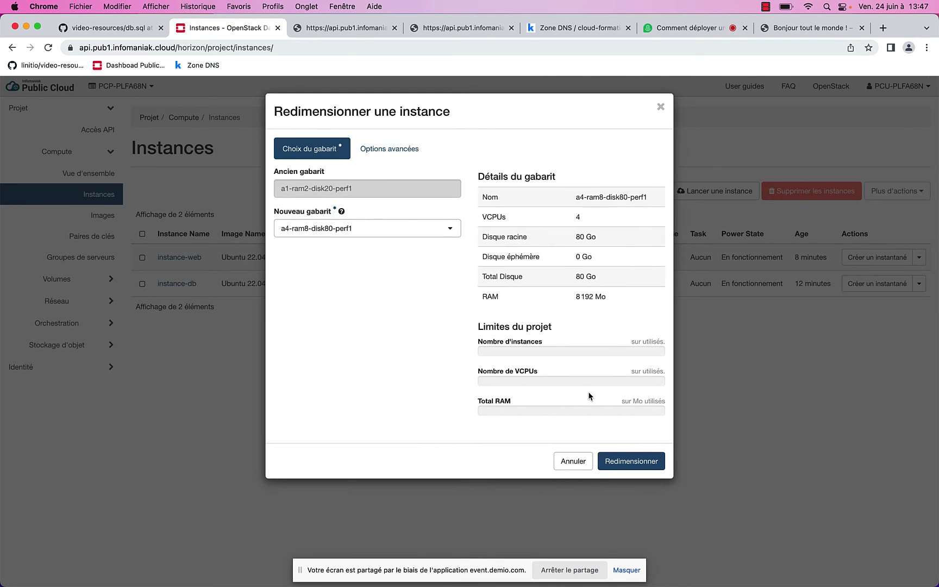
pyautogui.click(621, 465)
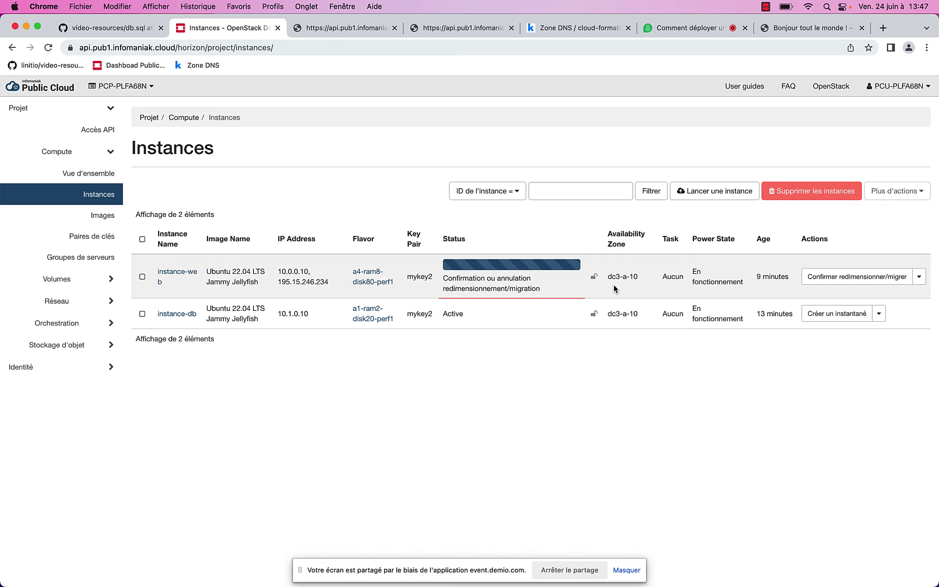
# Confirm instance-web's pending resize with Confirmer redimensionner/migrer
pyautogui.click(827, 281)
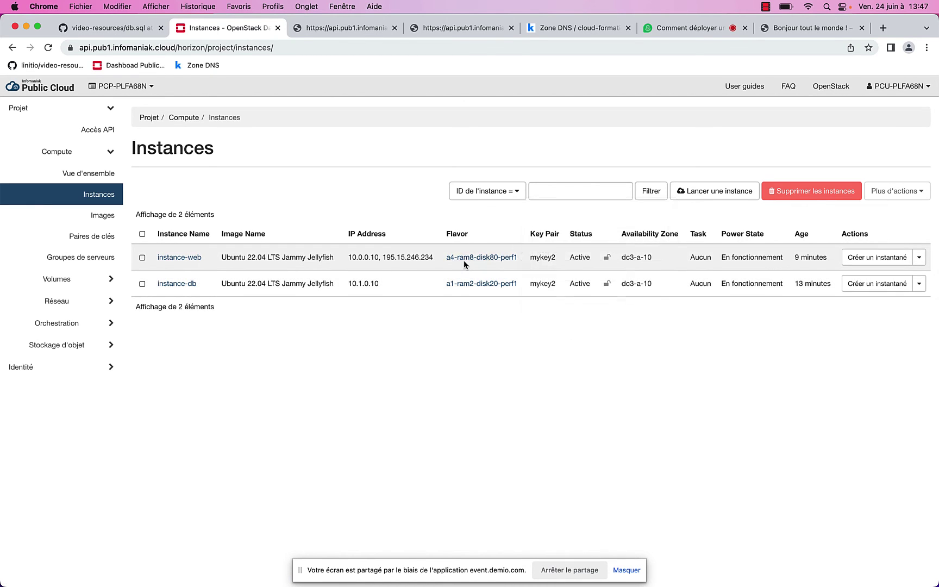
pyautogui.moveTo(466, 261)
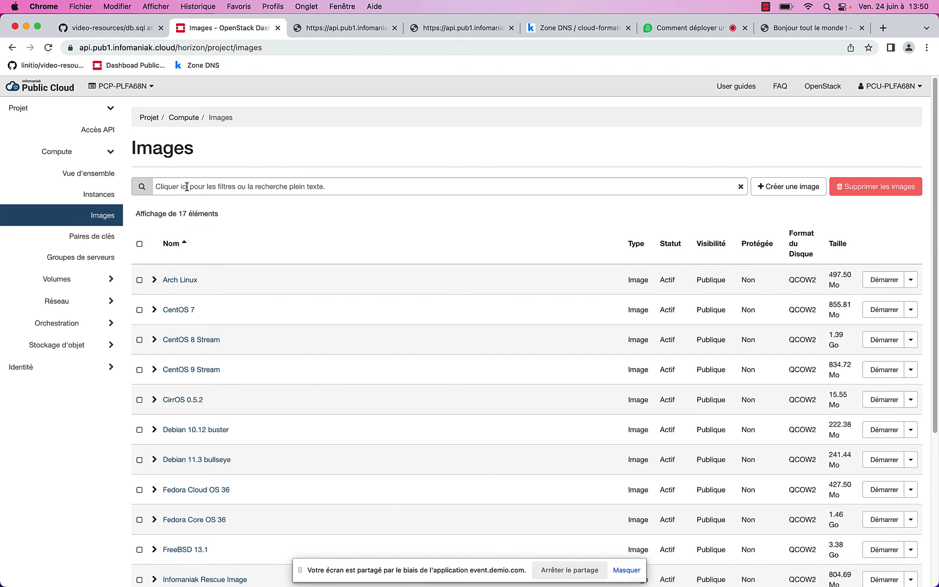
# From the Instances list, take a snapshot of instance-web named snap-base
pyautogui.click(98, 197)
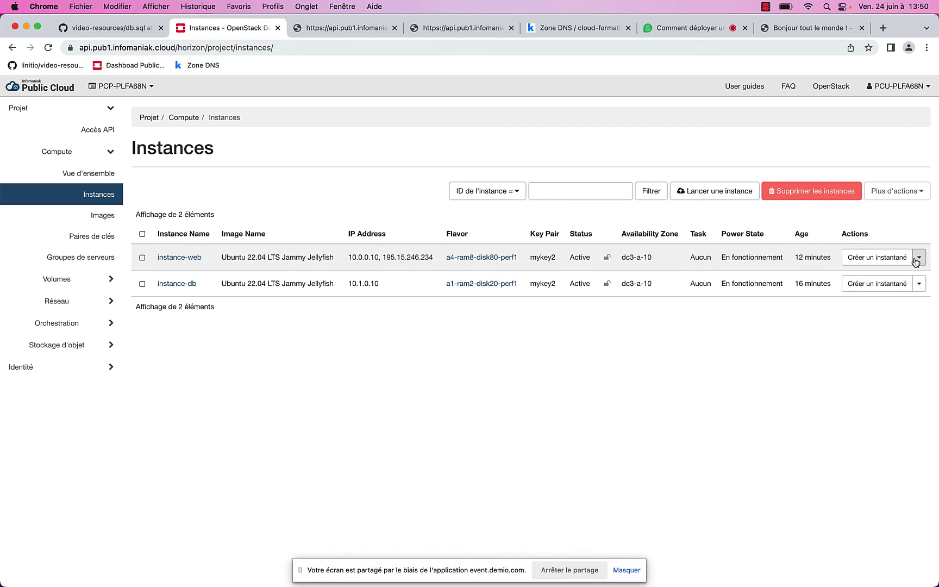
pyautogui.click(920, 258)
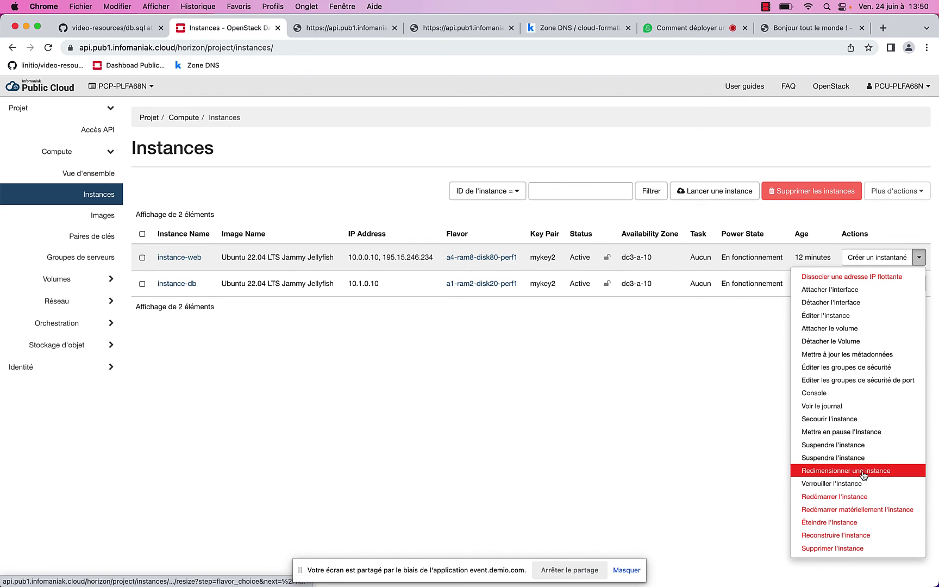
pyautogui.click(865, 254)
pyautogui.click(363, 161)
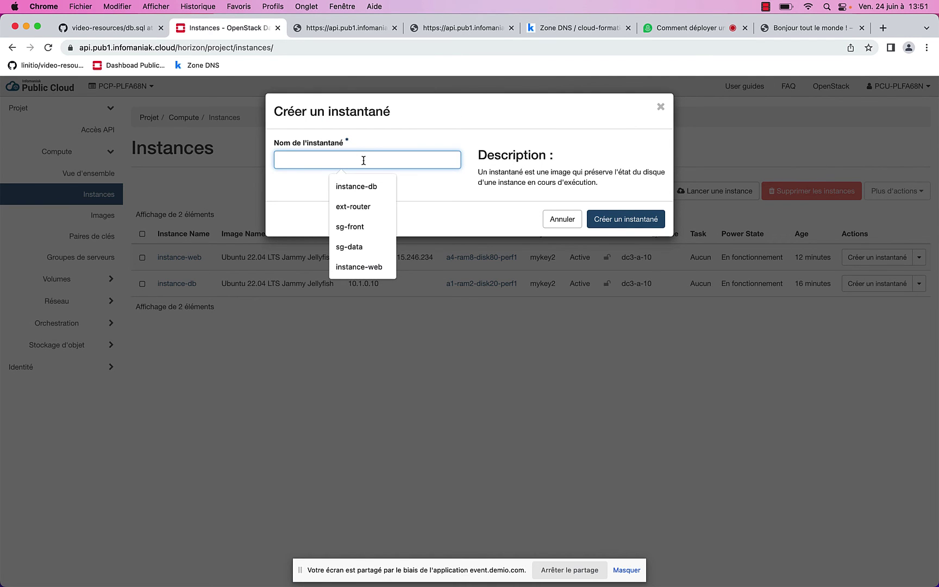
pyautogui.write('snap-ba')
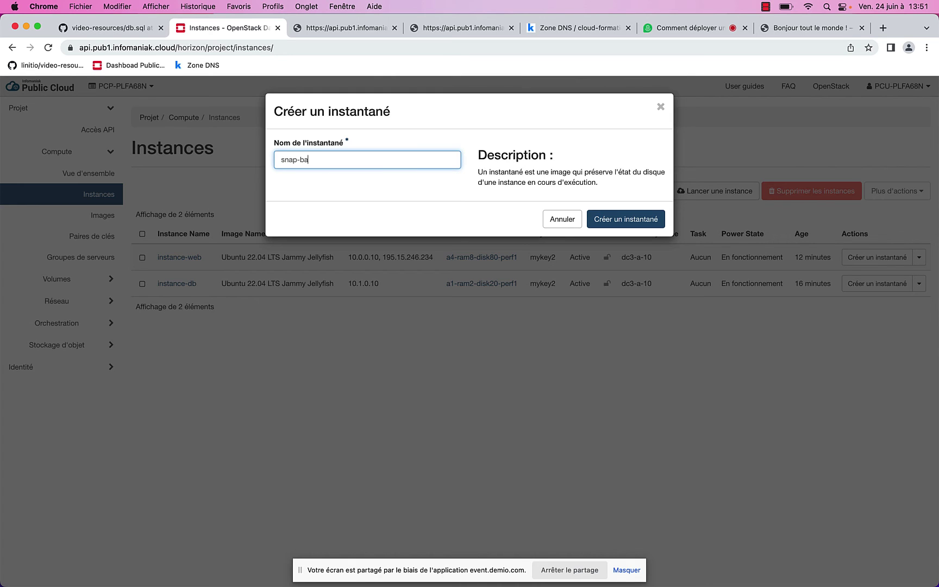
pyautogui.write('se')
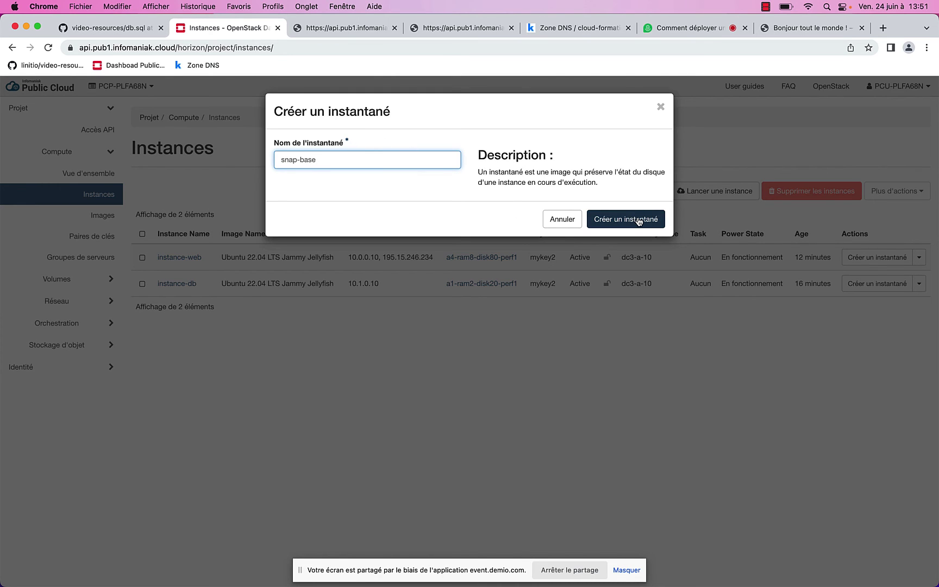
pyautogui.click(639, 219)
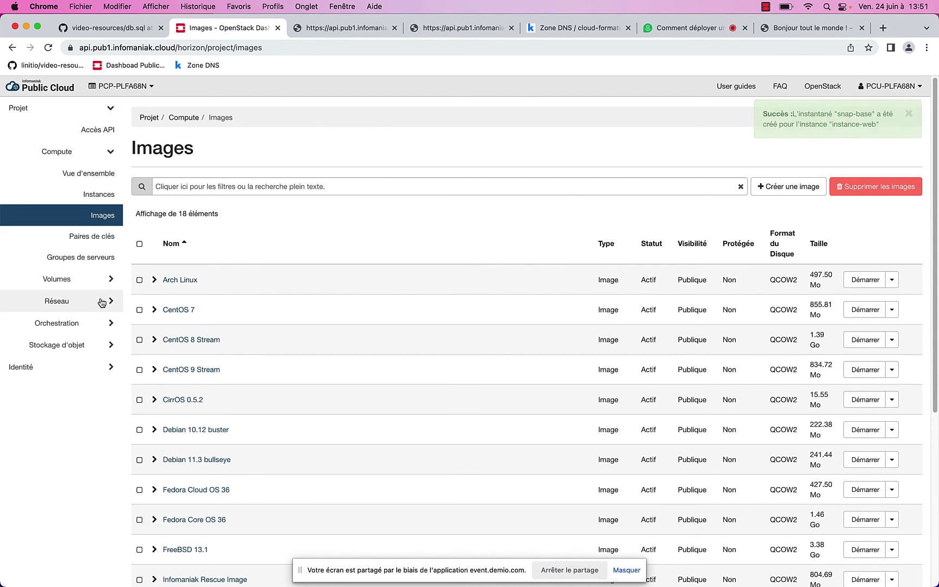
# Expand Volumes in the sidebar and show the empty Instantanés page
pyautogui.click(90, 280)
pyautogui.click(99, 217)
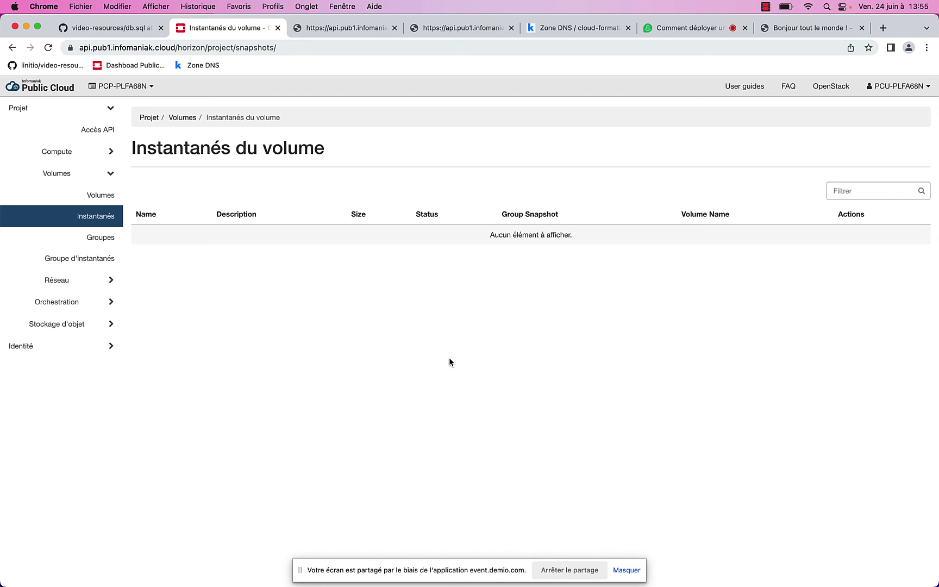
pyautogui.press('super+5')
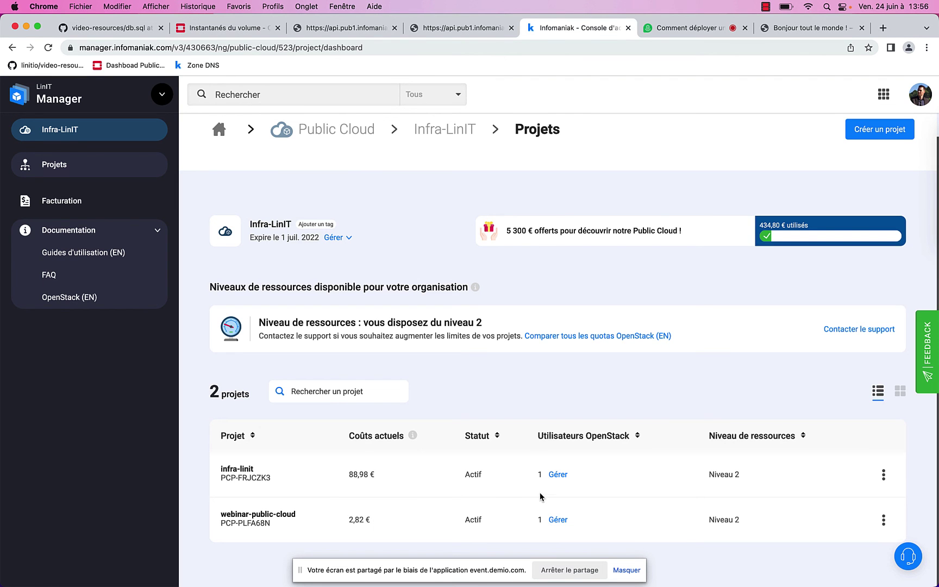
pyautogui.moveTo(342, 473); pyautogui.dragTo(376, 474)
pyautogui.moveTo(341, 528); pyautogui.dragTo(396, 524)
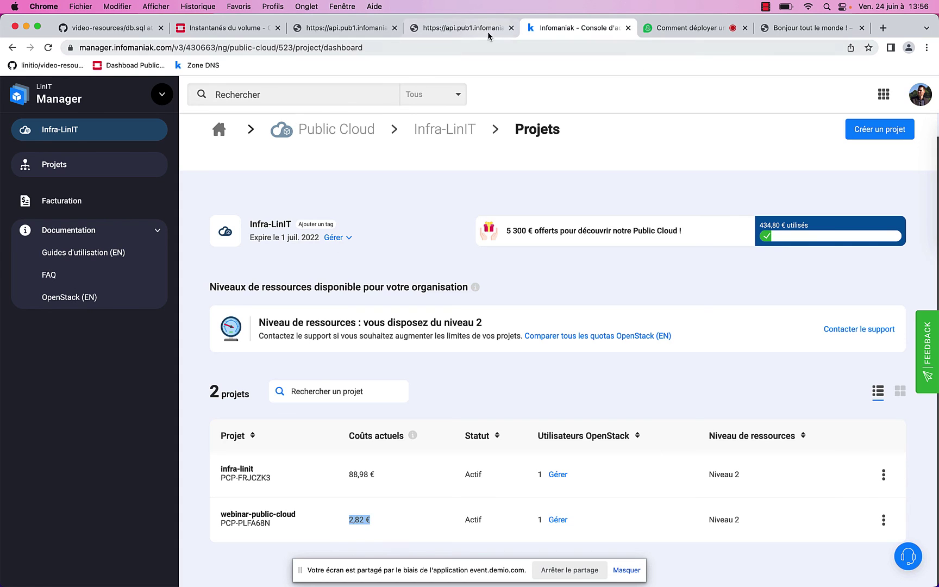
pyautogui.click(216, 28)
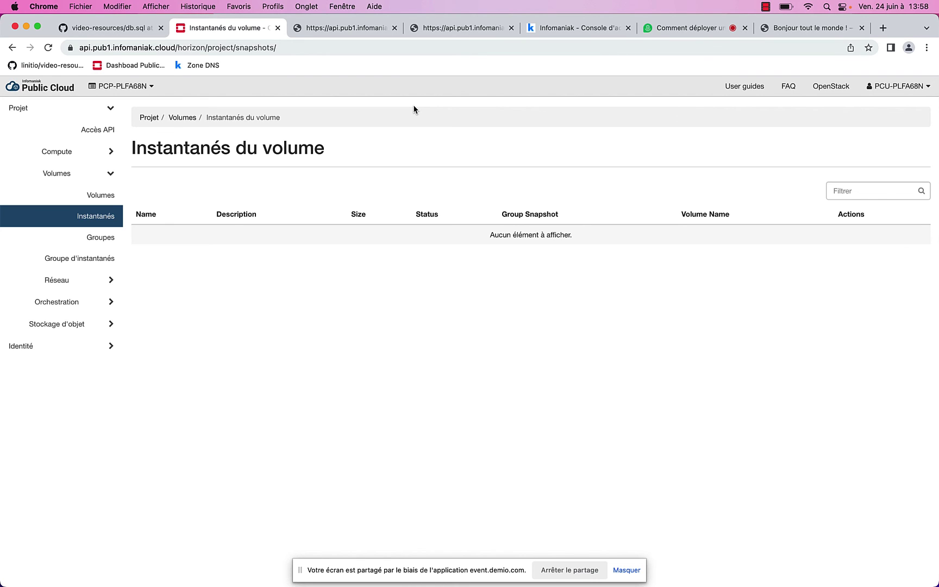
# List the project's instances, highlight instance-web's public IP and display its actions menu
pyautogui.click(80, 160)
pyautogui.click(98, 199)
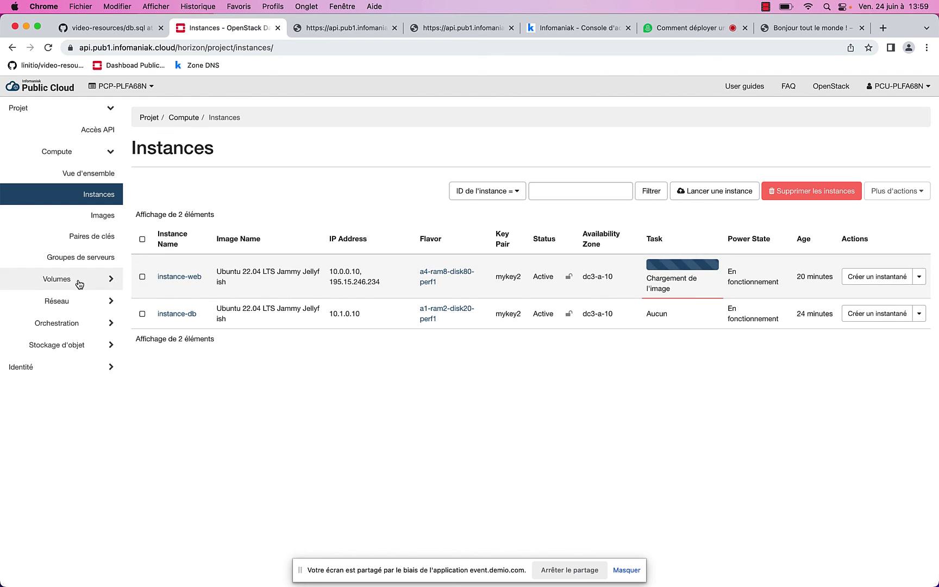
pyautogui.click(89, 304)
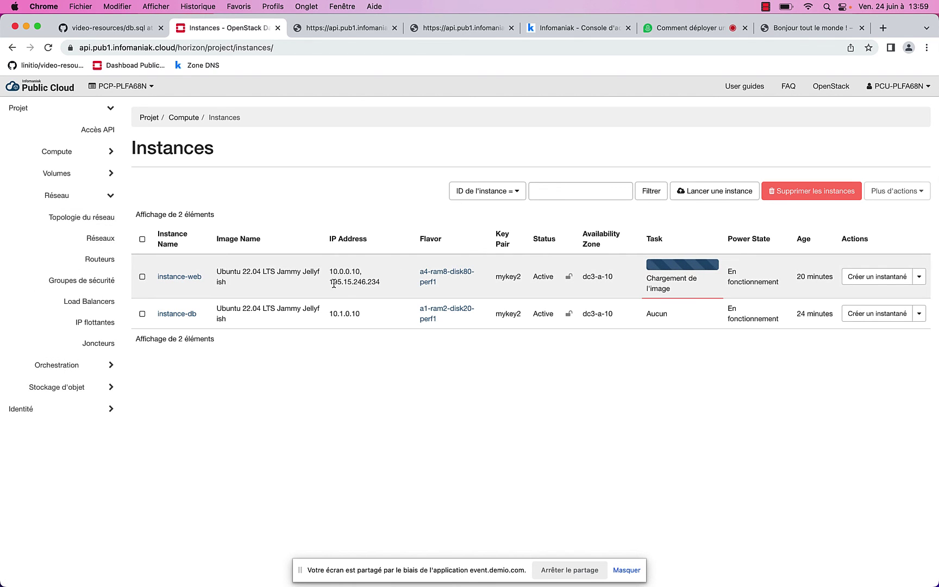
pyautogui.moveTo(329, 282); pyautogui.dragTo(379, 281)
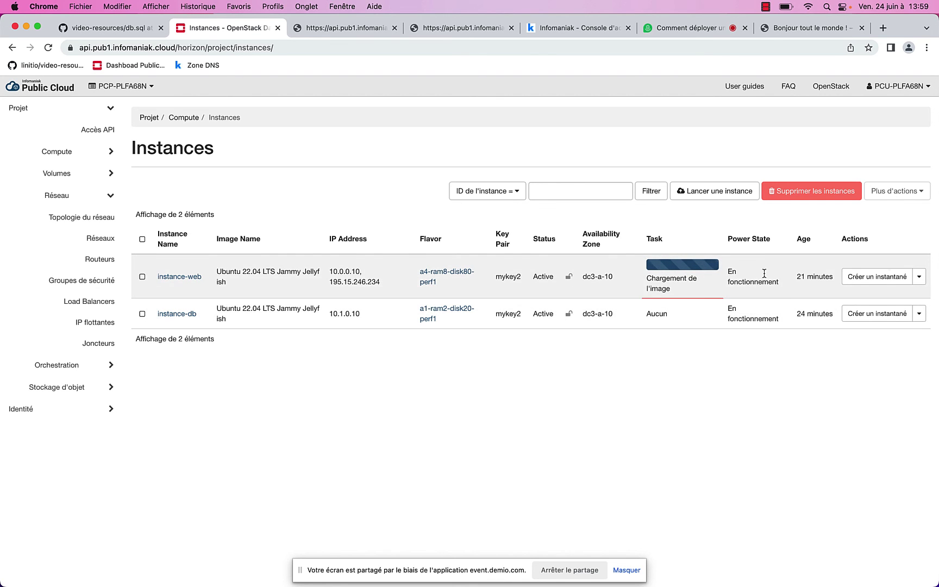
pyautogui.click(923, 280)
pyautogui.click(923, 280)
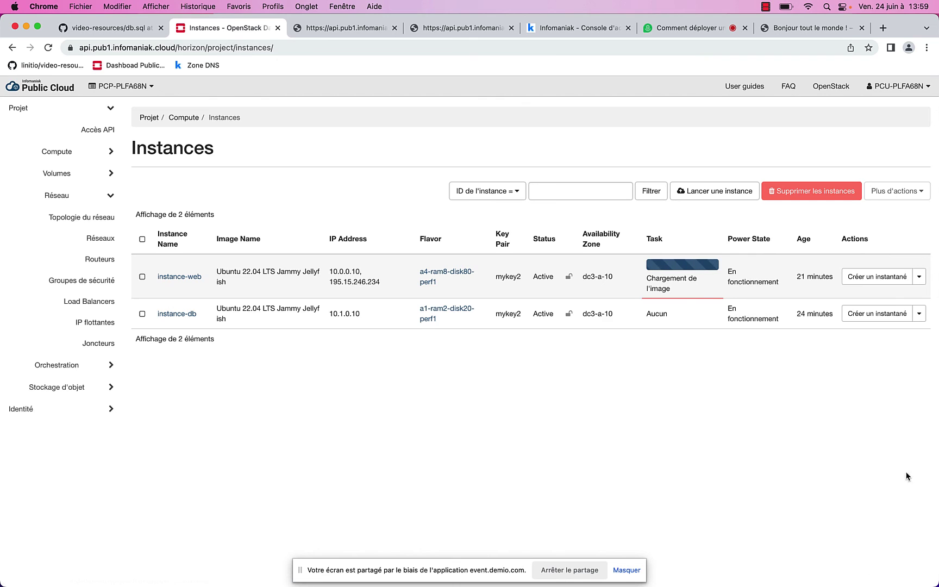
pyautogui.click(919, 280)
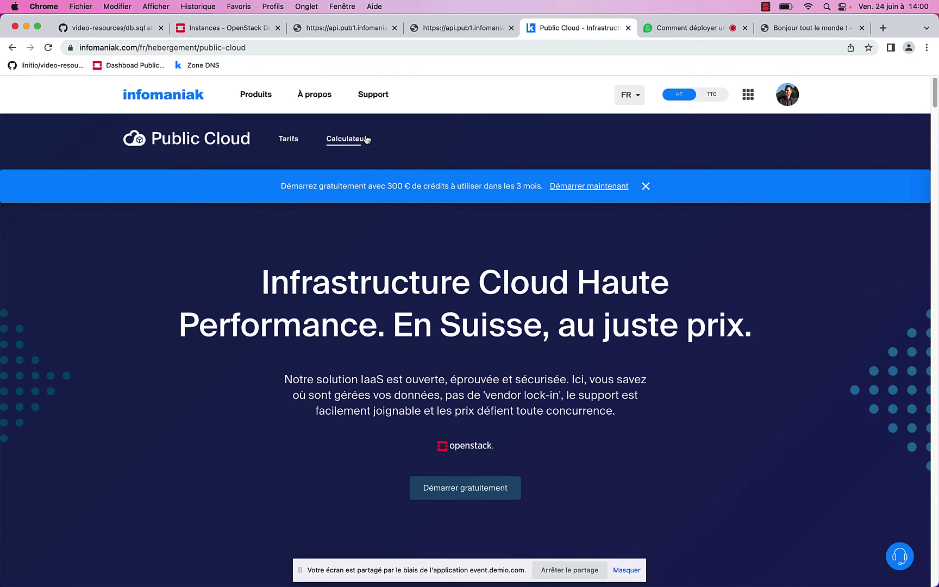
# Open the Public Cloud calculator and start a new cost estimate
pyautogui.click(363, 140)
pyautogui.click(468, 476)
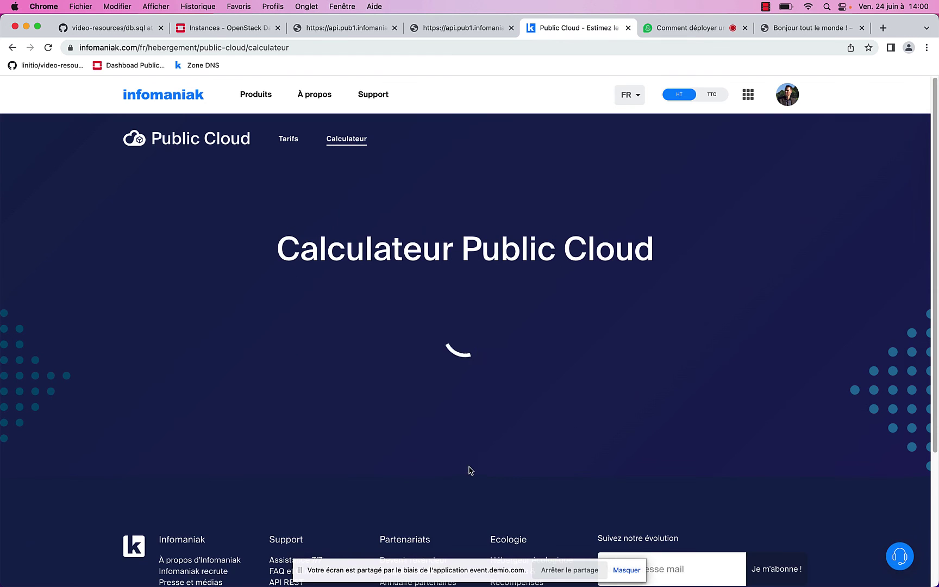
pyautogui.scroll(-5, 441, 325)
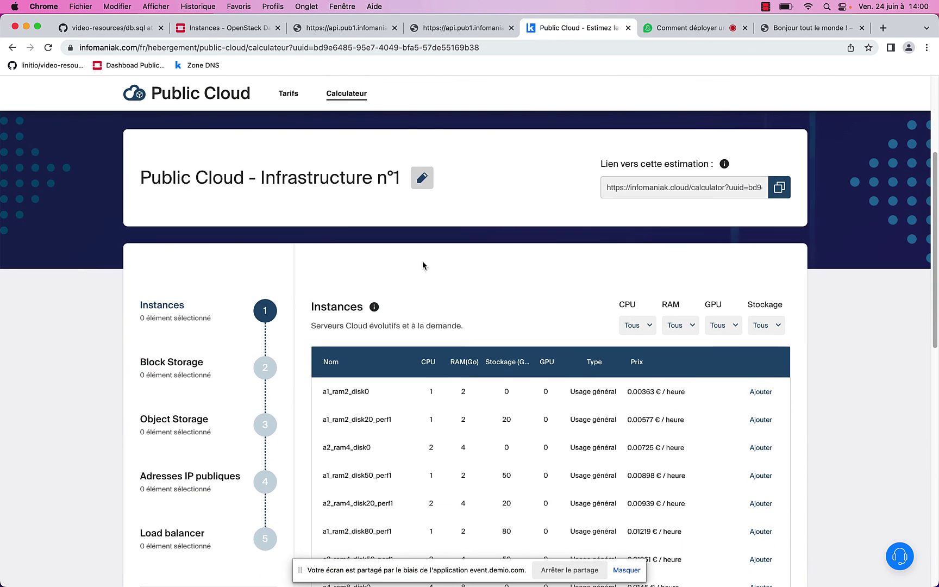
pyautogui.scroll(3, 424, 264)
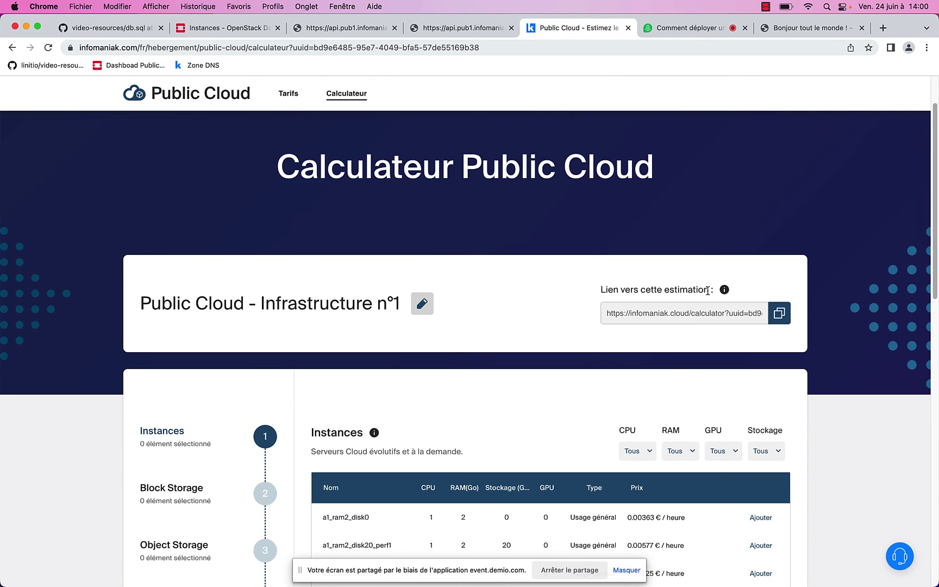
pyautogui.scroll(-10, 516, 320)
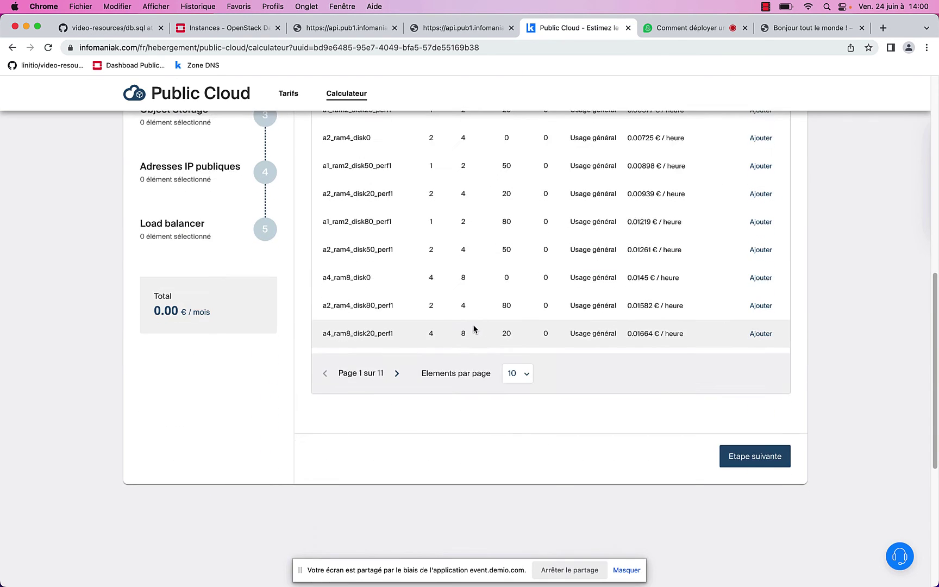
pyautogui.scroll(4, 474, 329)
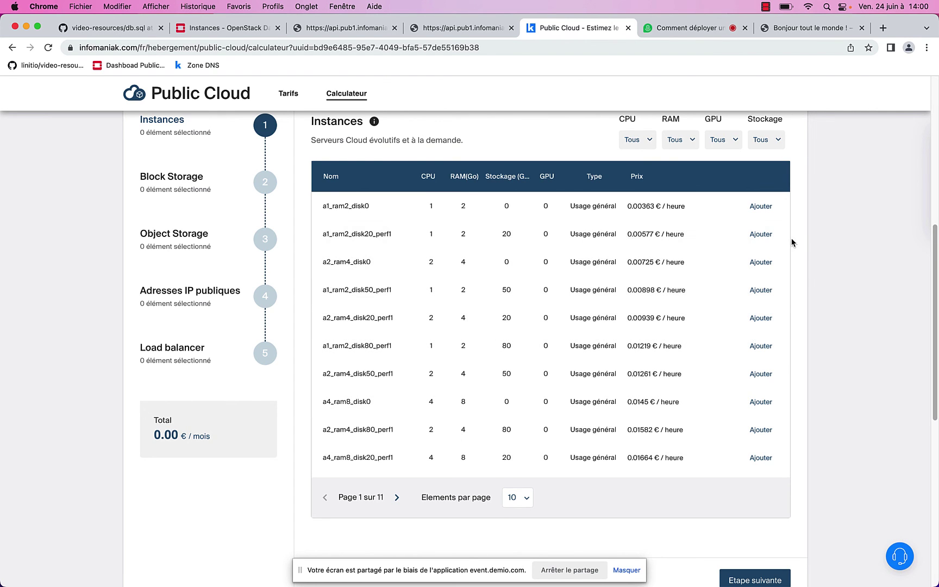
# Add two a1_ram2_disk20_perf1 instances (8.42 €/month) and advance to Block Storage
pyautogui.click(759, 237)
pyautogui.scroll(-7, 423, 448)
pyautogui.scroll(-2, 424, 448)
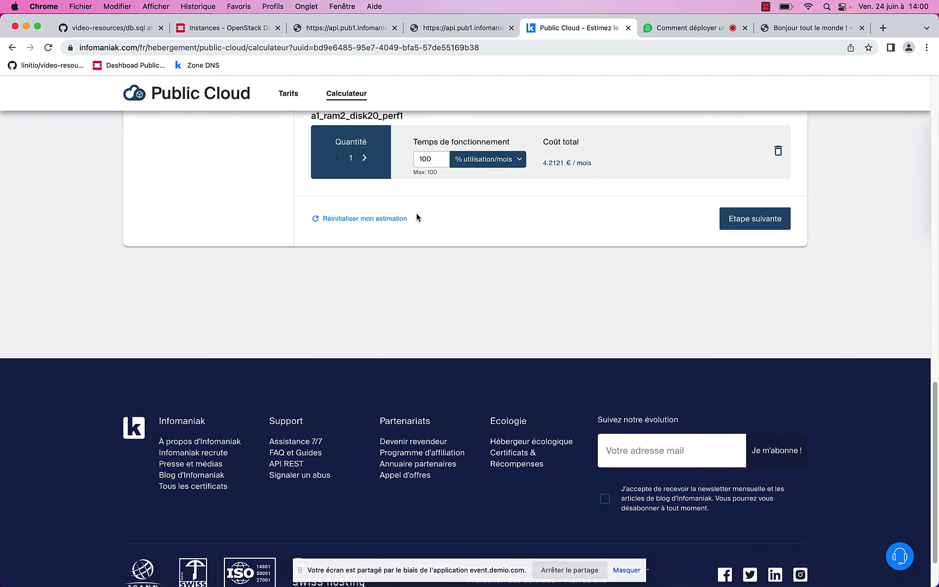
pyautogui.click(364, 158)
pyautogui.click(751, 230)
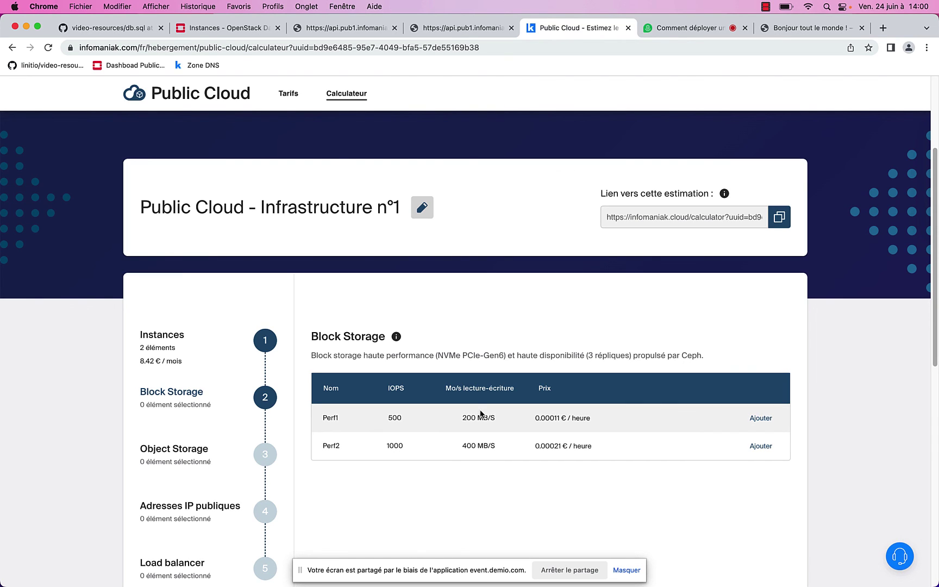
# Skip the Block Storage and Object Storage steps without adding anything
pyautogui.scroll(-1, 458, 459)
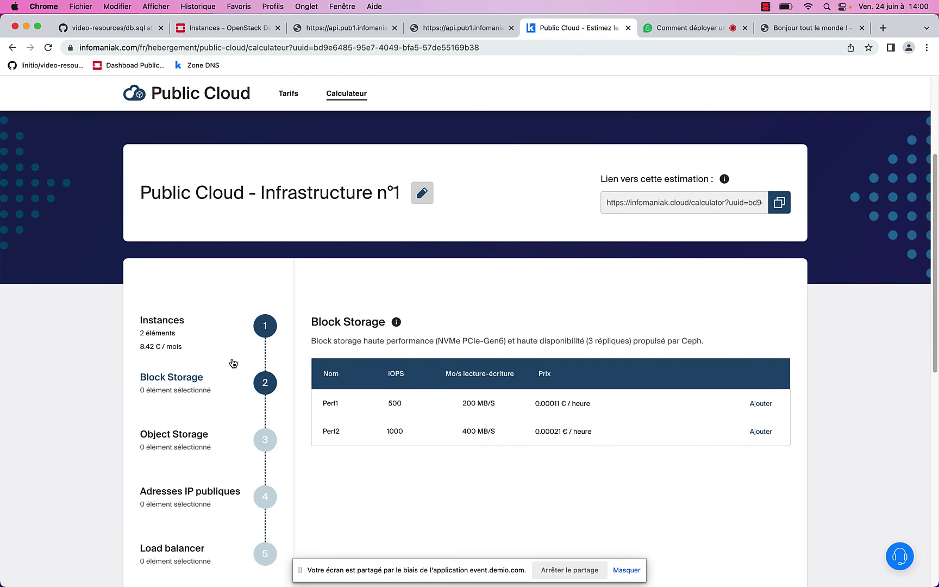
pyautogui.scroll(-1, 233, 363)
pyautogui.scroll(-10, 679, 429)
pyautogui.click(758, 449)
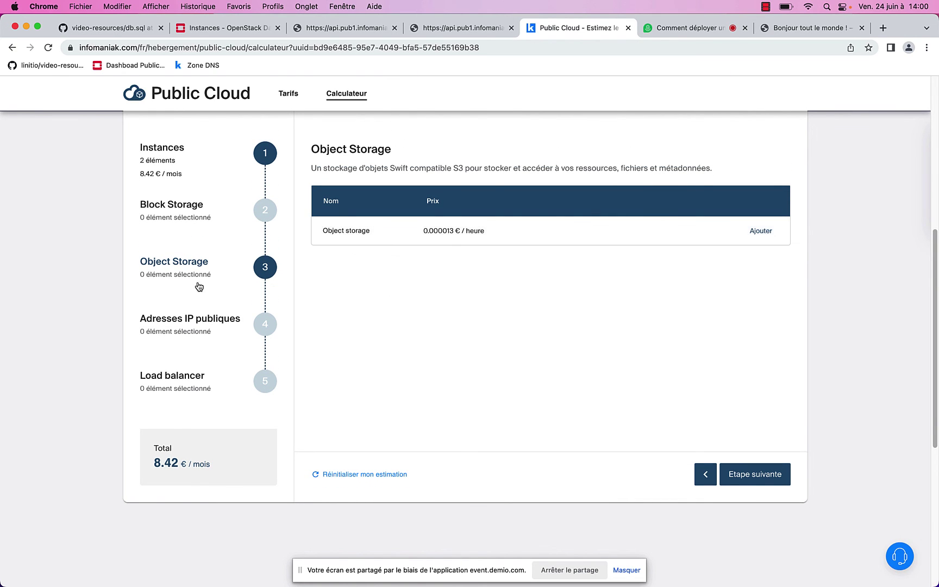
pyautogui.click(772, 476)
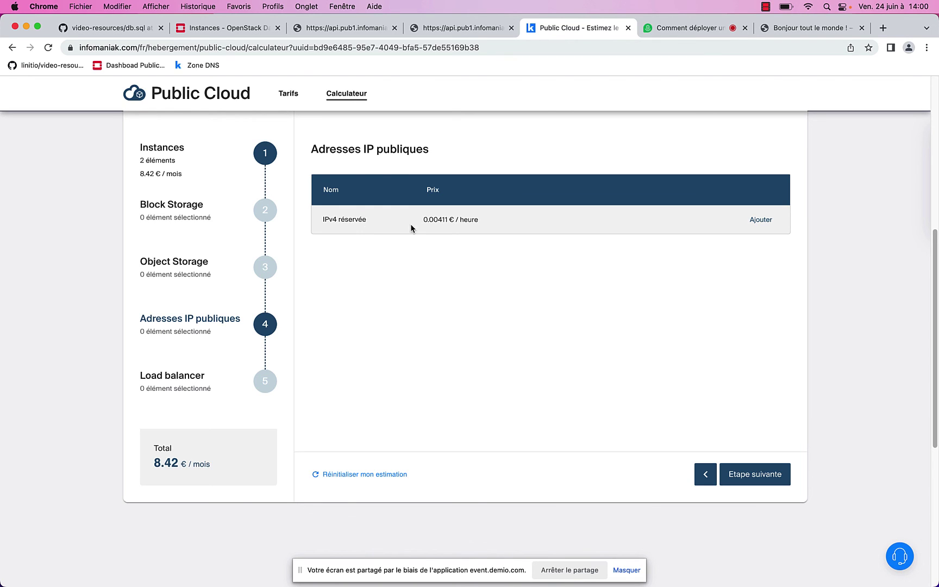
# Add one reserved IPv4 at 3.00 €/month and view the 11.42 €/month summary
pyautogui.click(759, 222)
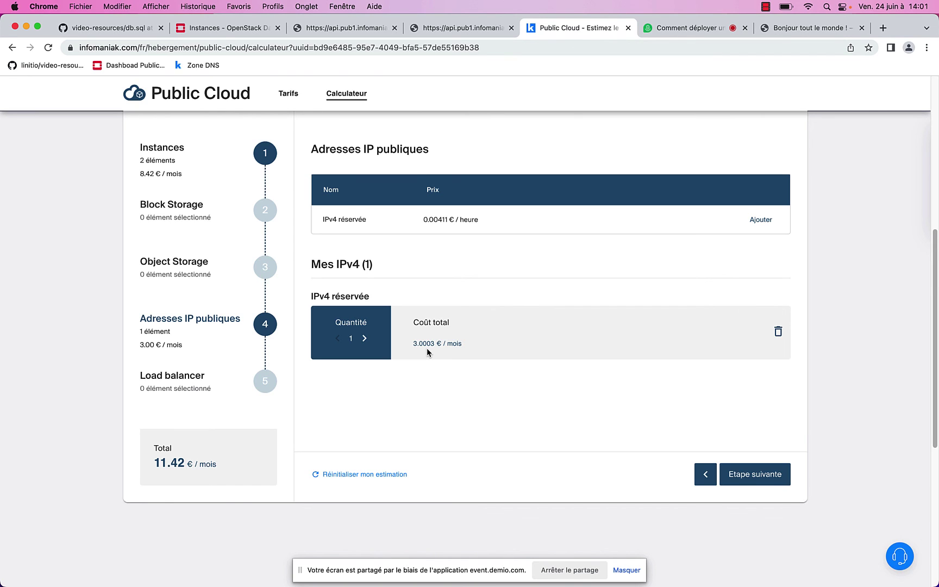
pyautogui.click(756, 479)
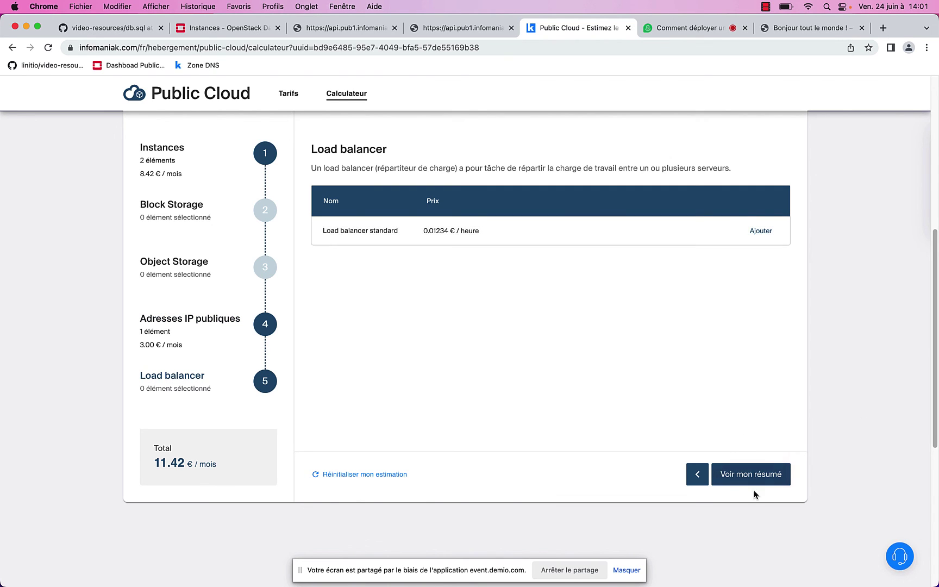
pyautogui.click(747, 475)
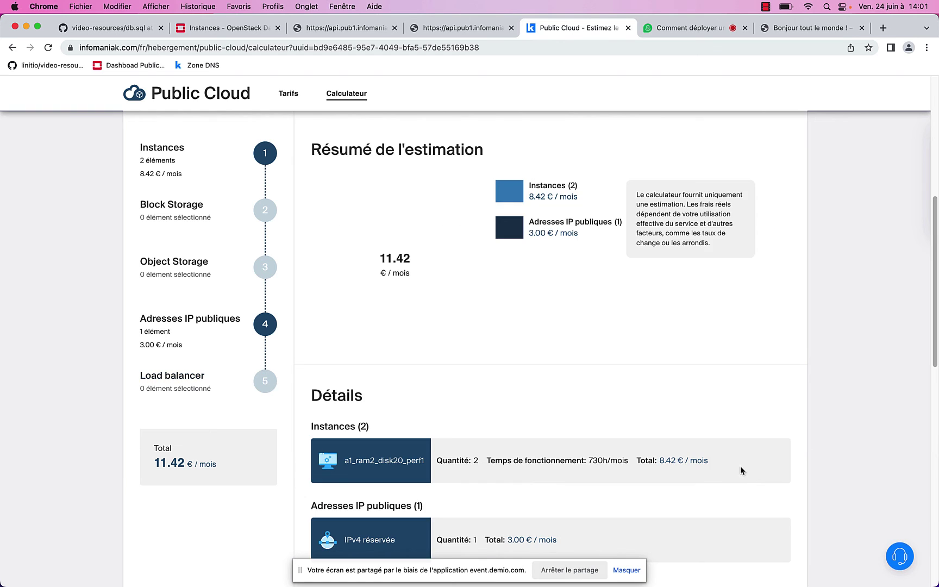
pyautogui.scroll(-7, 254, 389)
pyautogui.scroll(4, 253, 390)
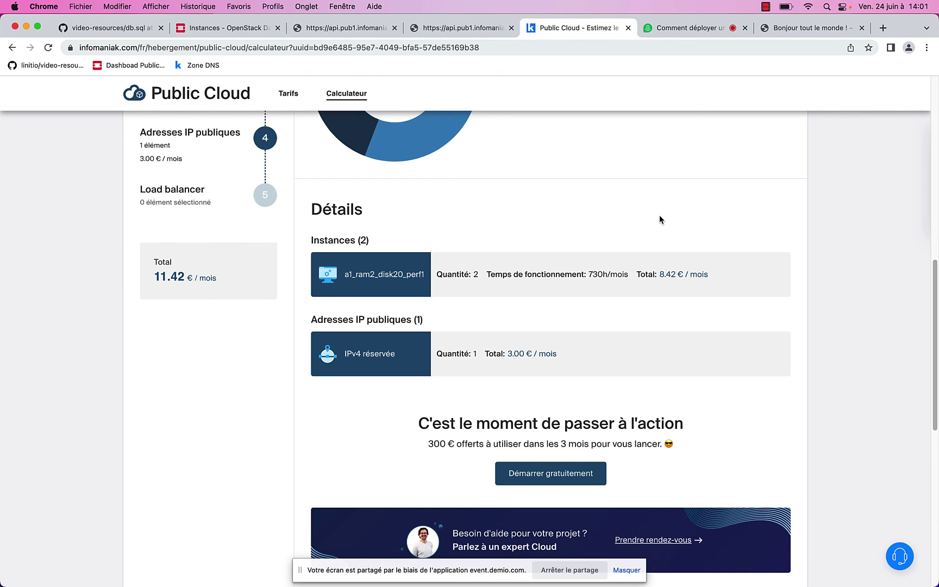
# Return to Horizon's Volumes list and start creating a new volume
pyautogui.click(261, 28)
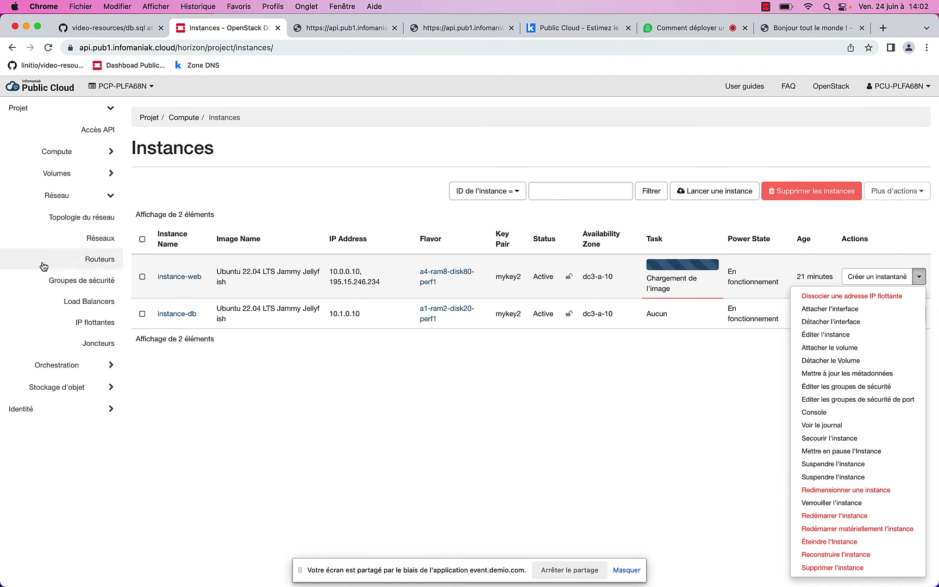
pyautogui.click(60, 174)
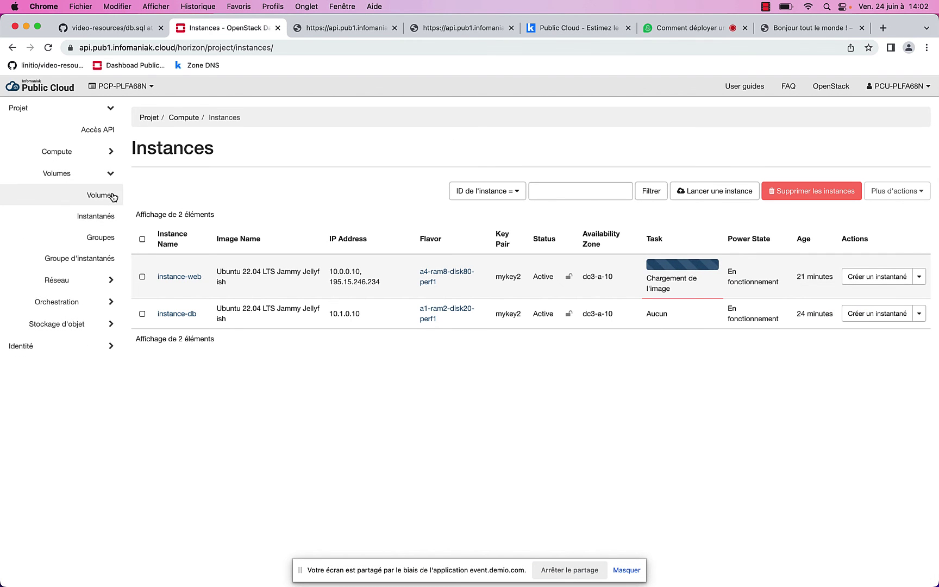
pyautogui.click(113, 197)
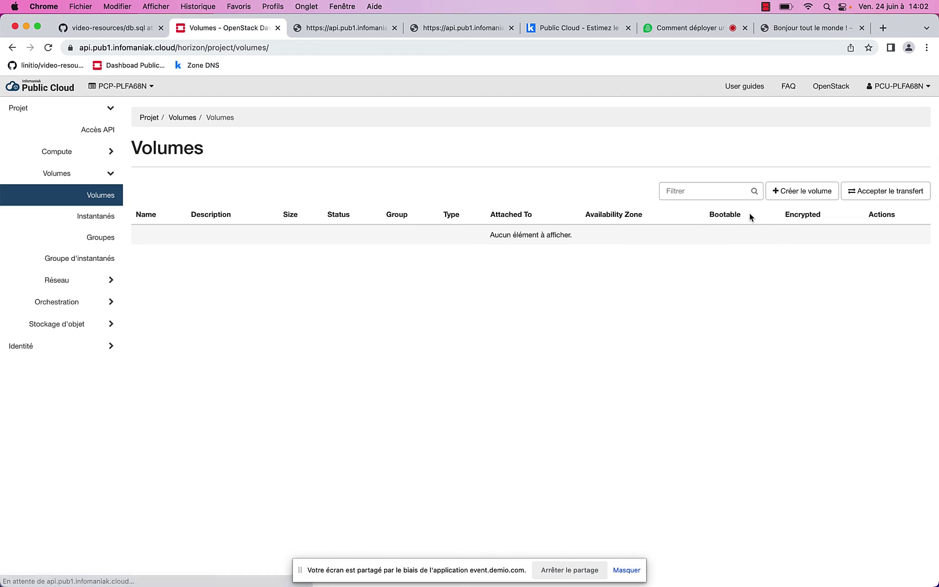
pyautogui.click(803, 191)
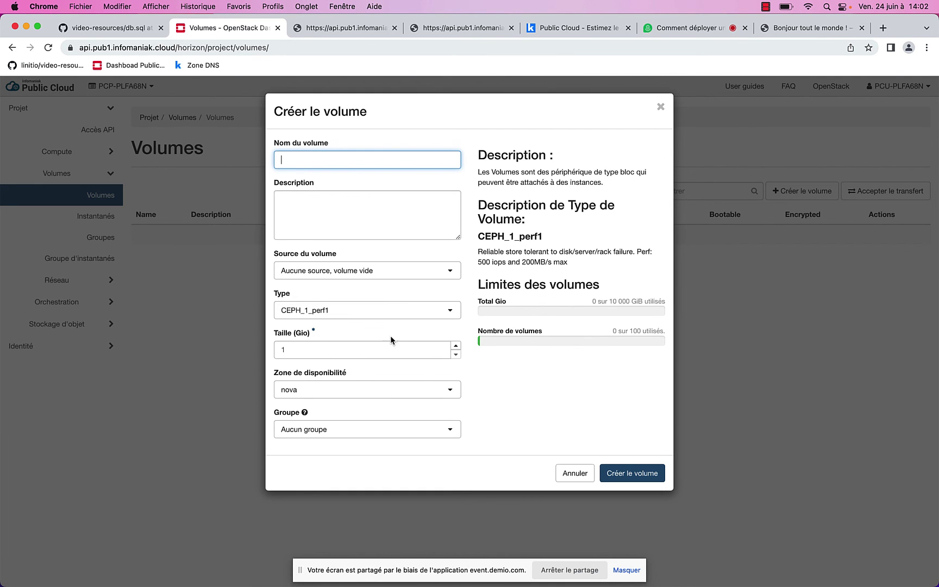
# Inspect the prefilled 1 Gio size and the total storage quota figure
pyautogui.doubleClick(306, 350)
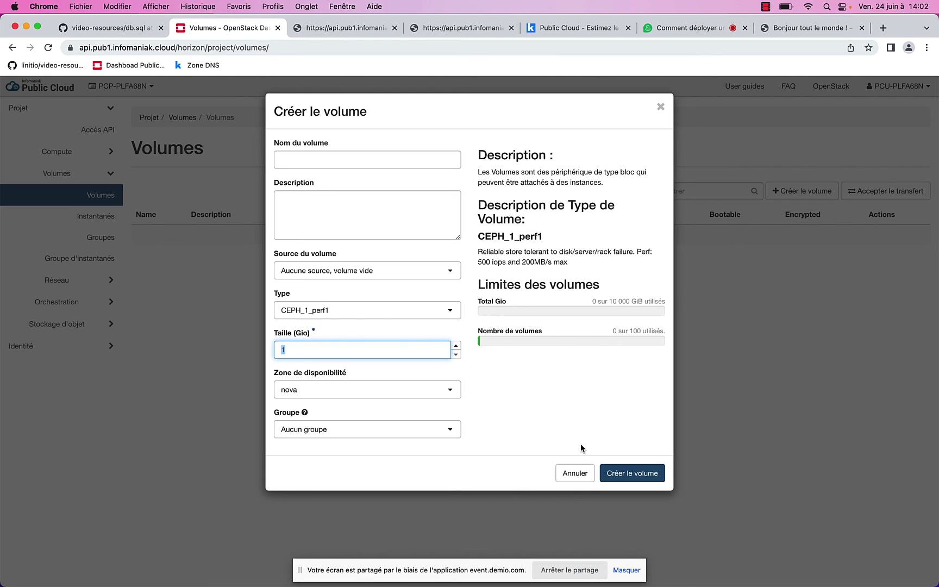
pyautogui.click(612, 302)
pyautogui.moveTo(612, 302); pyautogui.dragTo(643, 302)
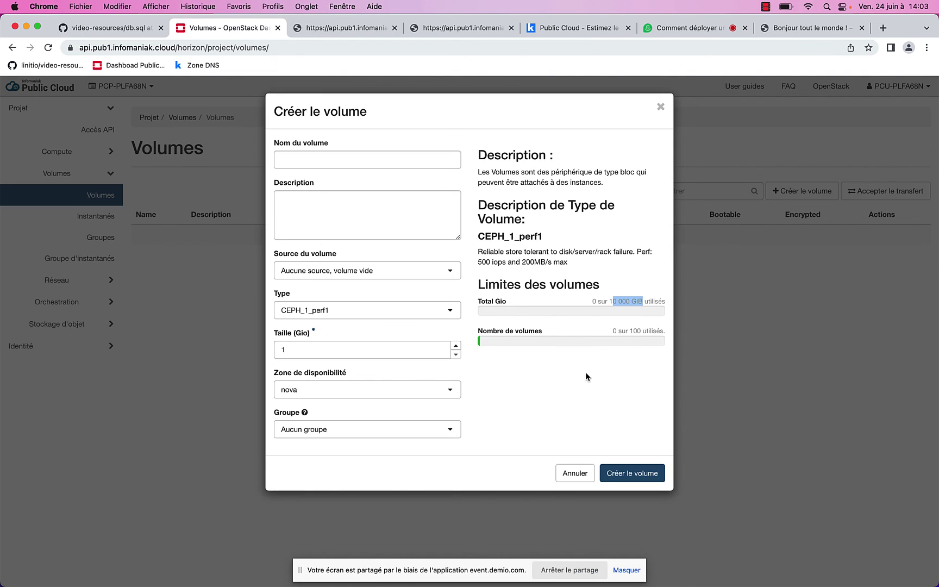
pyautogui.click(641, 338)
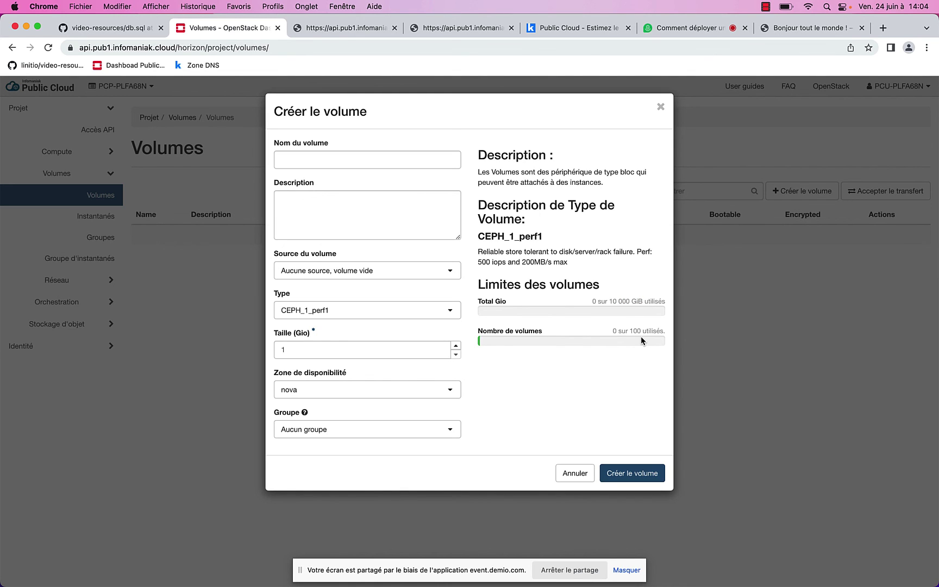